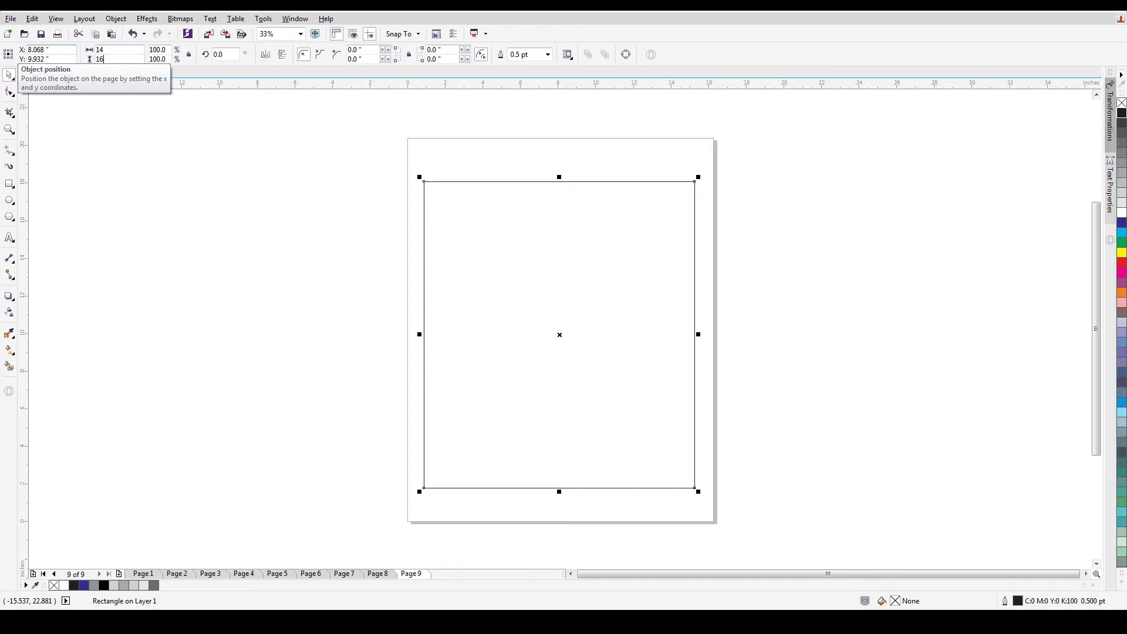
- Paste the prepared shop artwork onto page 9 and move the two shop-name words onto the outlined rectangle
{"action": "left_click", "coordinate": [795, 323]}
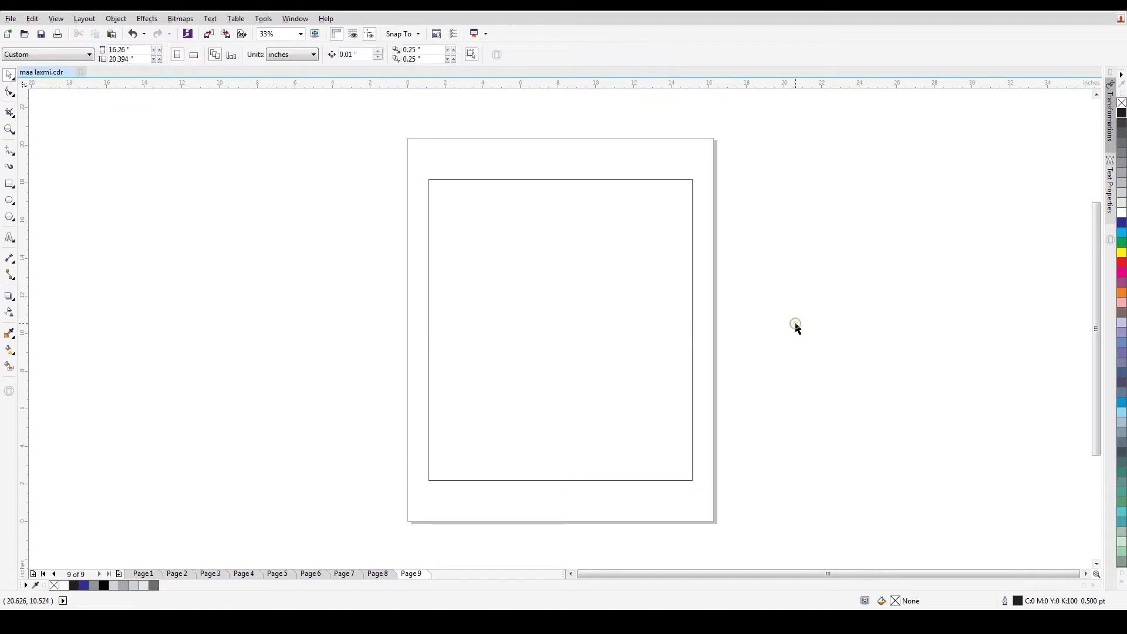
{"action": "key", "text": "ctrl+v"}
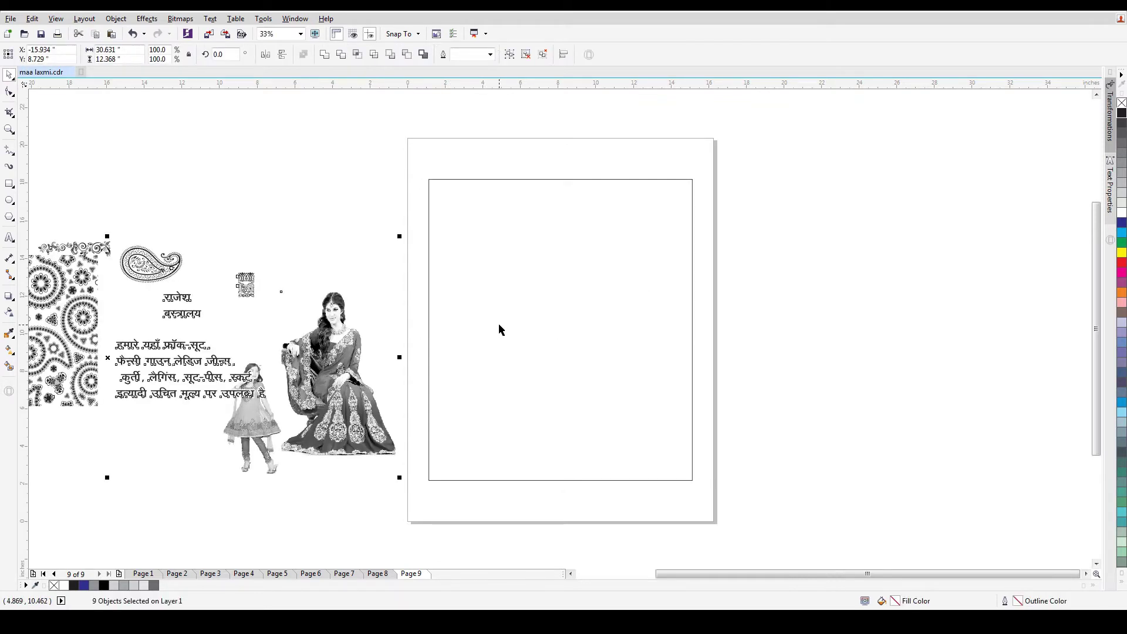
{"action": "left_click", "coordinate": [222, 267]}
{"action": "left_click", "coordinate": [193, 293]}
{"action": "left_click_drag", "start_coordinate": [193, 294], "coordinate": [719, 396]}
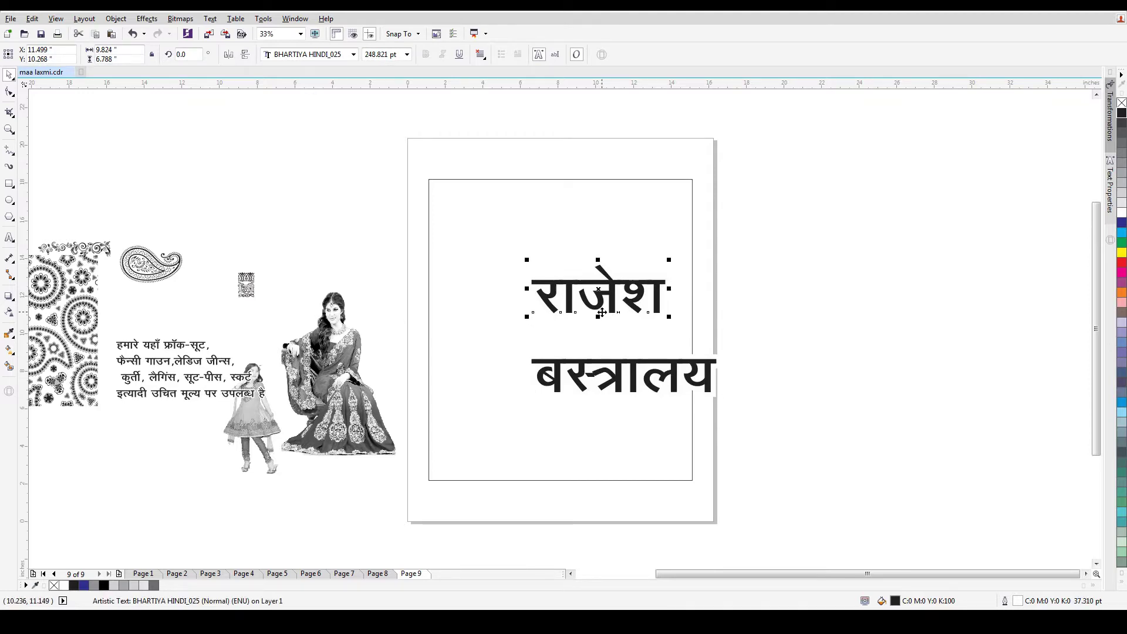
- Try the BHARTIYA HINDI_063 font on the upper word of the shop name
{"action": "left_click", "coordinate": [353, 54]}
{"action": "mouse_move", "coordinate": [364, 68]}
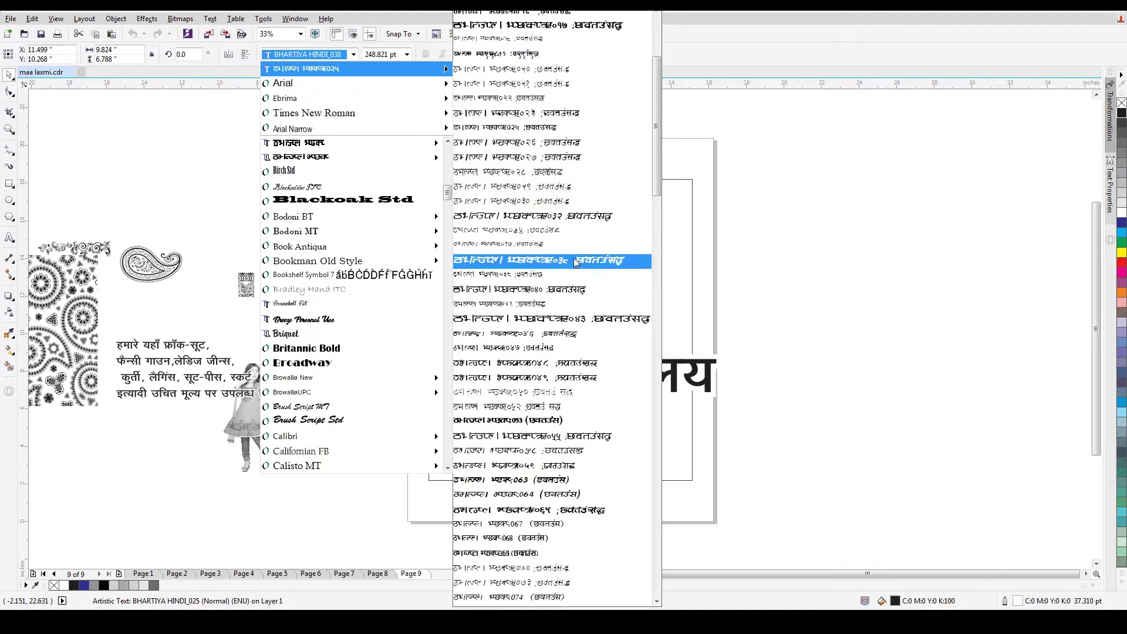
{"action": "left_click", "coordinate": [555, 484]}
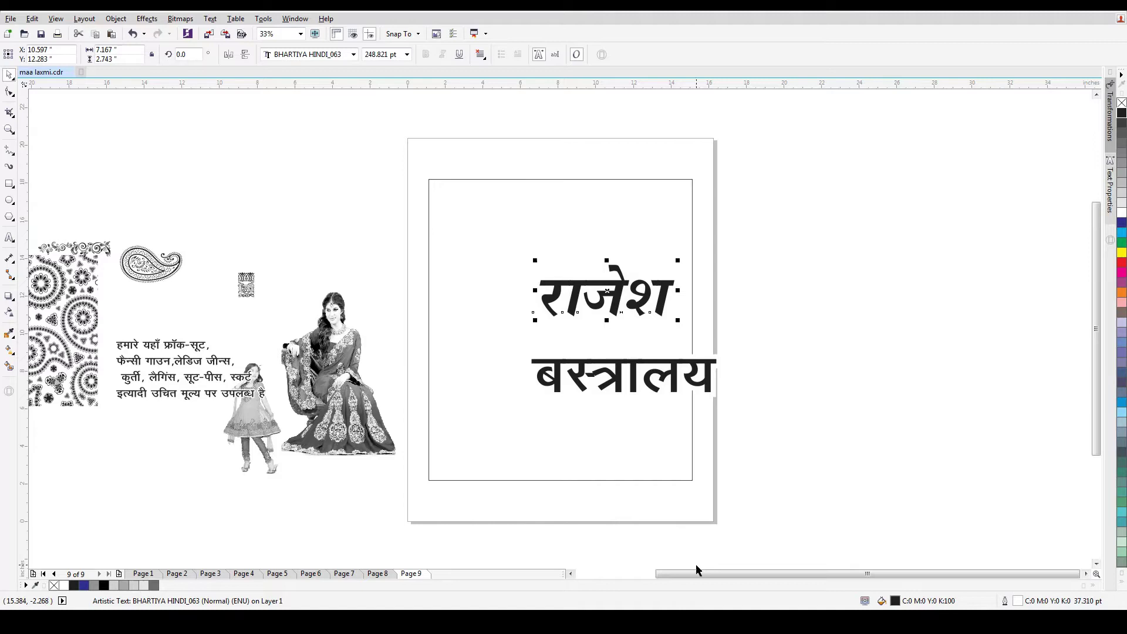
- Set the upper shop-name word in BHARTIYA HINDI_211 and enlarge it to about 373 pt across the rectangle's upper part
{"action": "scroll", "coordinate": [696, 569], "scroll_direction": "left", "scroll_amount": 5}
{"action": "left_click", "coordinate": [353, 54]}
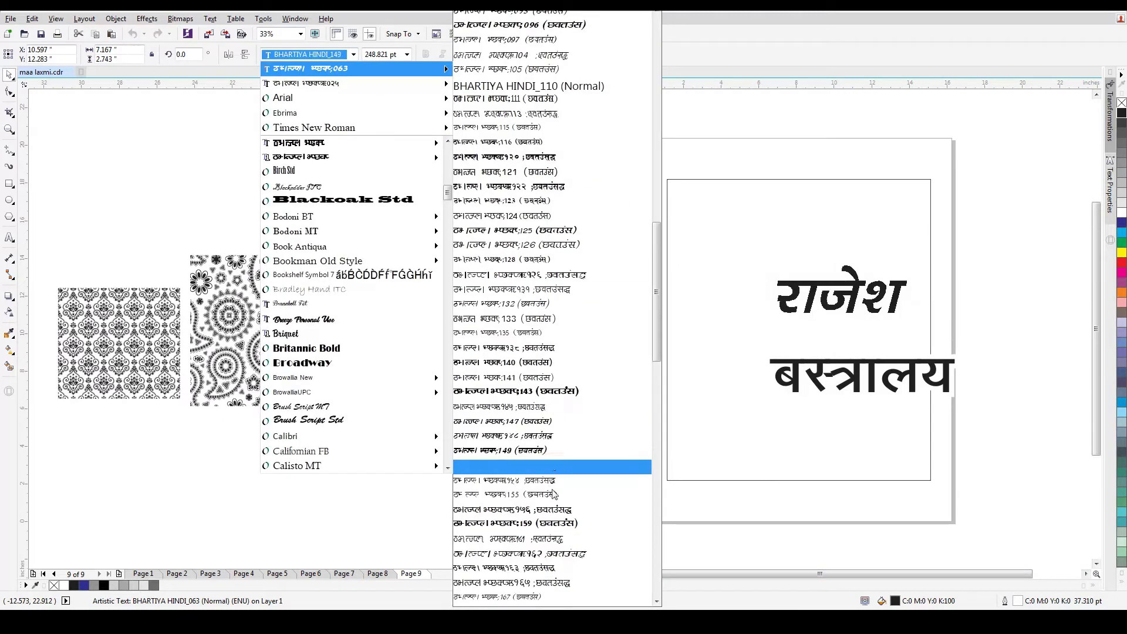
{"action": "scroll", "coordinate": [547, 446], "scroll_direction": "down", "scroll_amount": 7}
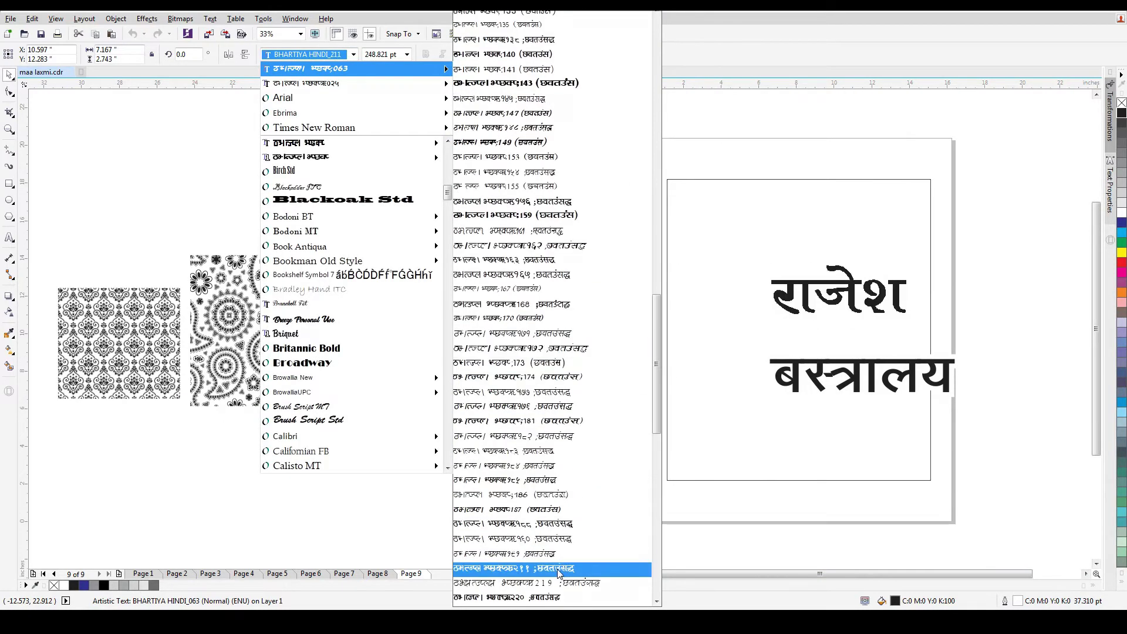
{"action": "left_click", "coordinate": [558, 572]}
{"action": "left_click_drag", "start_coordinate": [846, 288], "coordinate": [805, 245]}
{"action": "left_click_drag", "start_coordinate": [868, 279], "coordinate": [901, 307]}
- Set the word बस्त्रालय in BHARTIYA HINDI_211 and reduce it to about 148 pt, right below the headline word
{"action": "left_click", "coordinate": [997, 360]}
{"action": "left_click", "coordinate": [907, 365]}
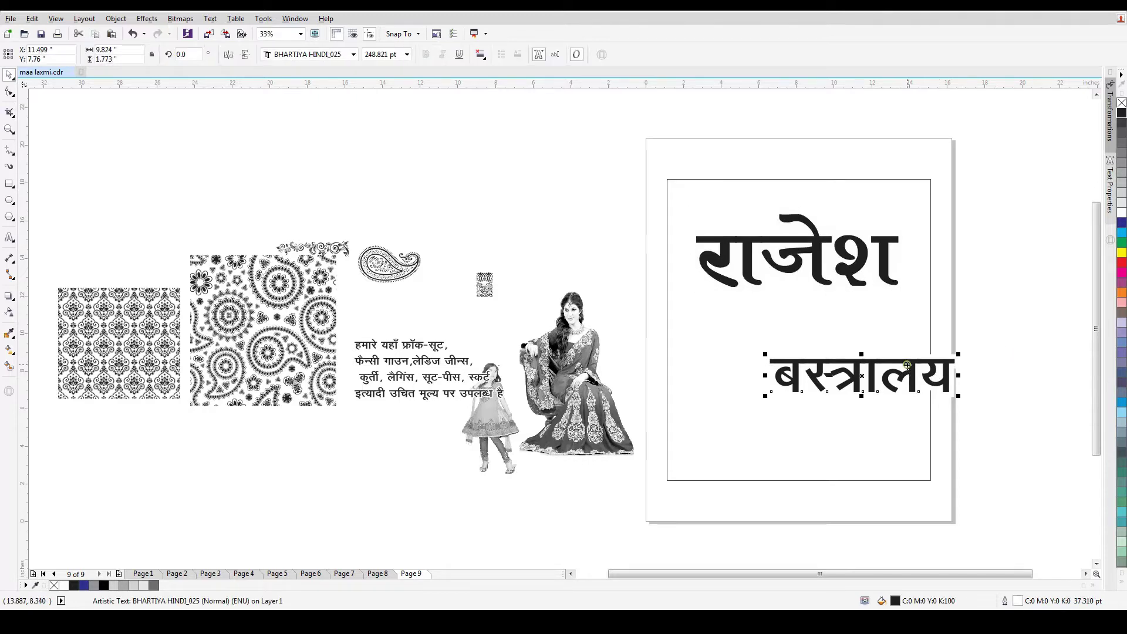
{"action": "left_click", "coordinate": [354, 54]}
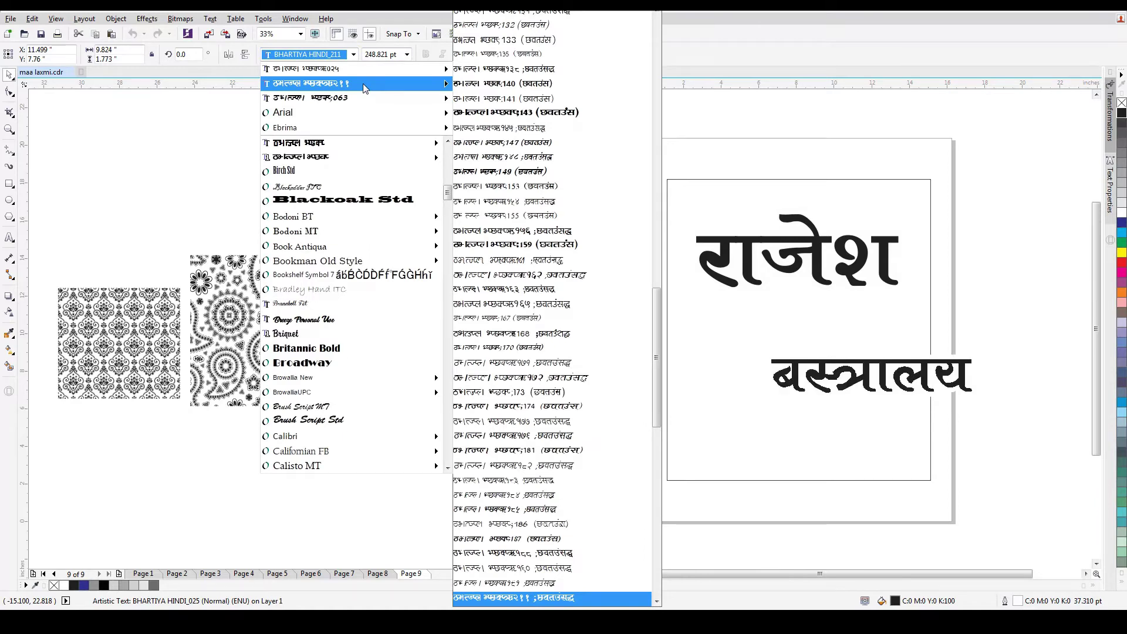
{"action": "left_click", "coordinate": [363, 84]}
{"action": "left_click_drag", "start_coordinate": [974, 397], "coordinate": [891, 311]}
{"action": "left_click_drag", "start_coordinate": [802, 323], "coordinate": [778, 346]}
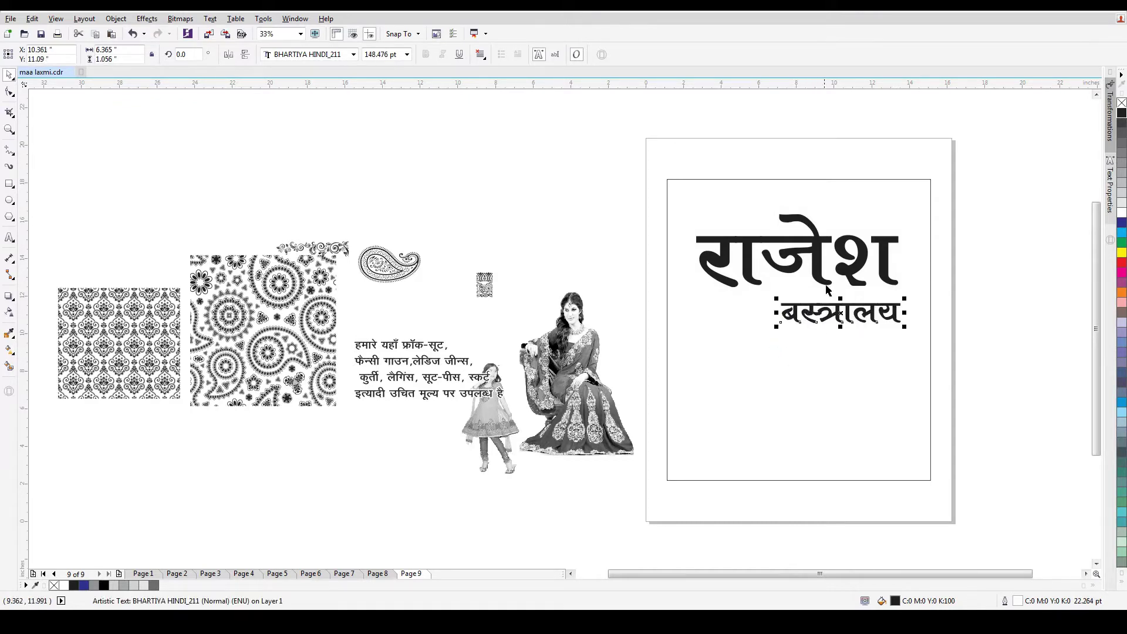
- Fill the 14 by 16 inch background rectangle with 10% black
{"action": "left_click", "coordinate": [819, 269]}
{"action": "left_click", "coordinate": [819, 304], "text": "shift"}
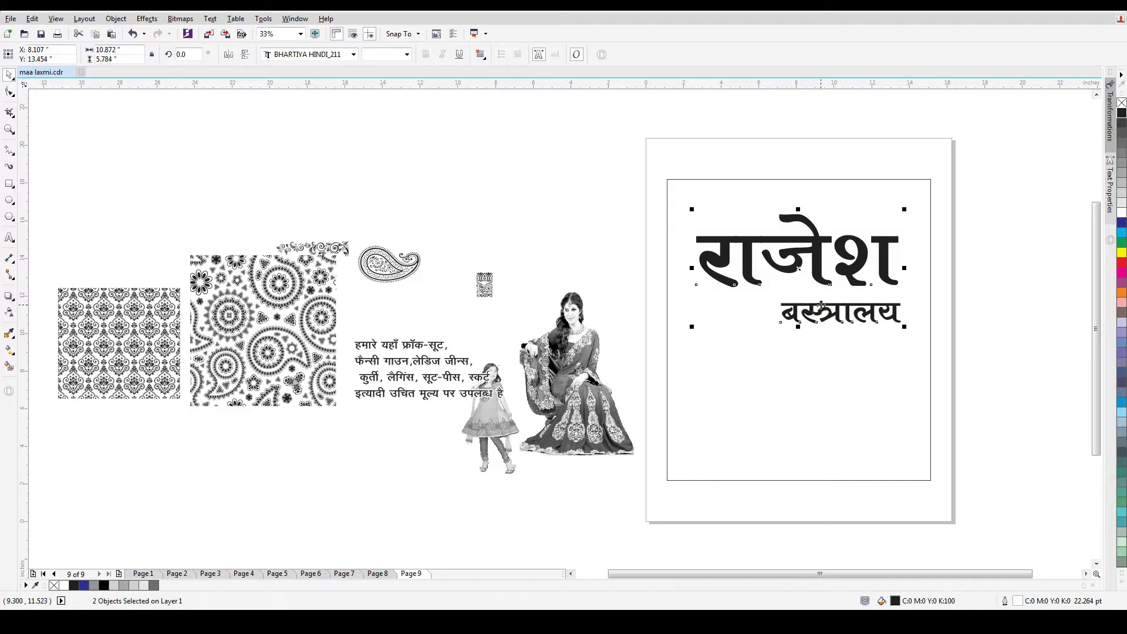
{"action": "left_click", "coordinate": [1033, 354]}
{"action": "left_click", "coordinate": [888, 371]}
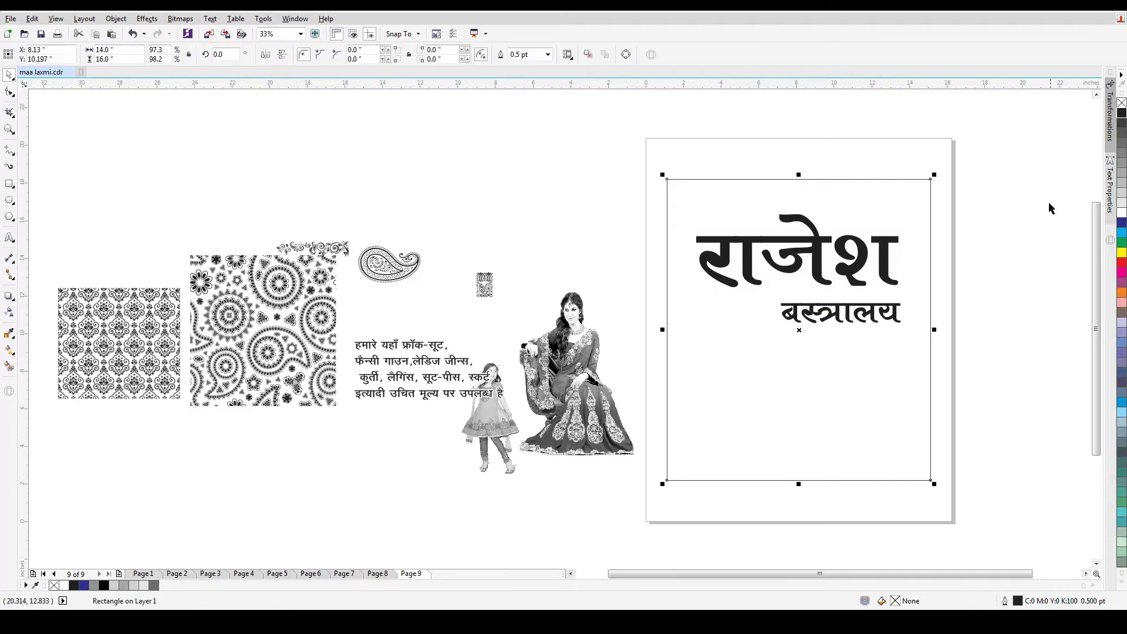
{"action": "left_click", "coordinate": [1121, 205]}
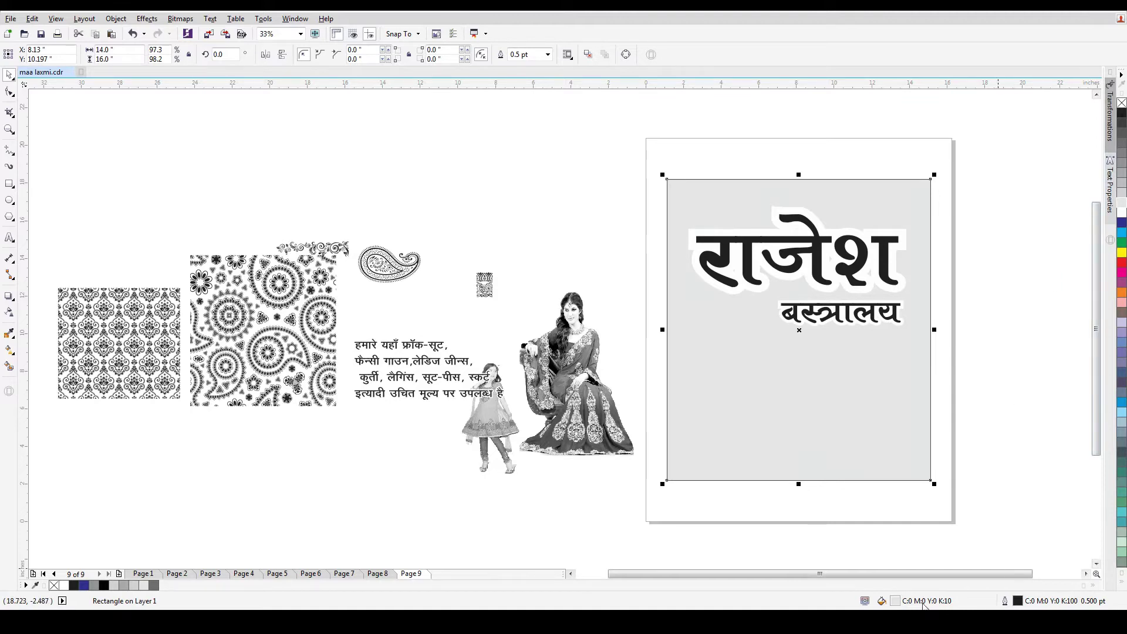
{"action": "left_click", "coordinate": [1046, 379]}
- Move the damask pattern over the background rectangle and enlarge it to about 16.5 by 15 inches
{"action": "left_click", "coordinate": [127, 312]}
{"action": "left_click_drag", "start_coordinate": [127, 313], "coordinate": [708, 206]}
{"action": "left_click_drag", "start_coordinate": [765, 298], "coordinate": [959, 470]}
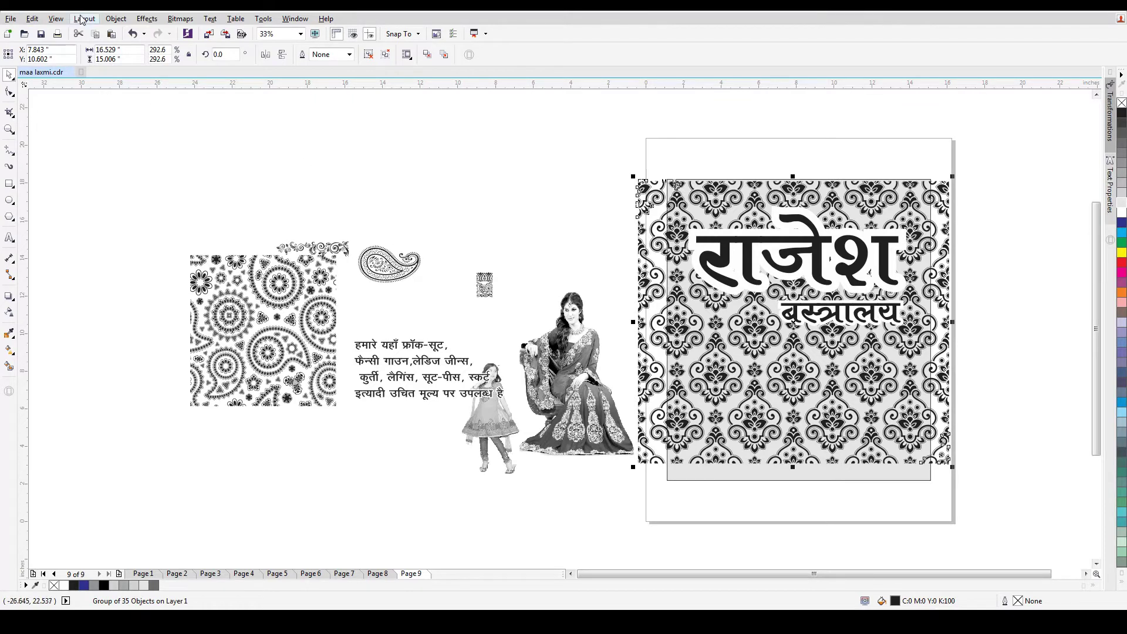
- PowerClip the damask pattern inside the grey background rectangle
{"action": "left_click", "coordinate": [115, 18]}
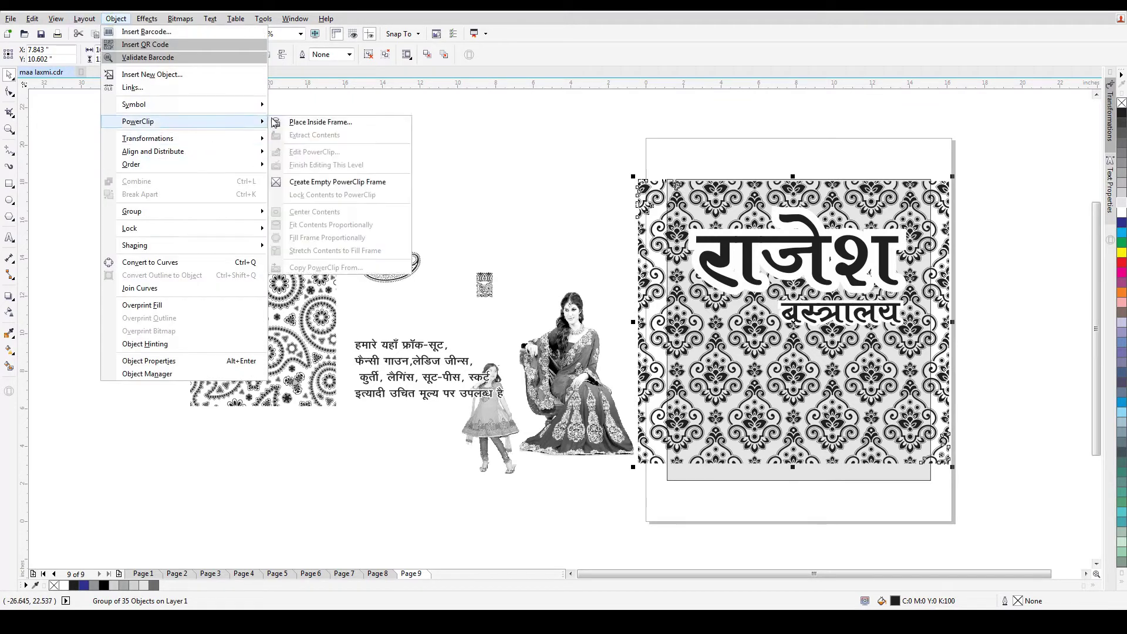
{"action": "left_click", "coordinate": [275, 122]}
{"action": "left_click", "coordinate": [743, 472]}
{"action": "left_click", "coordinate": [913, 504]}
- Recolour the clipped damask pattern white and enlarge it to about 19.5 by 17.7 inches to cover the whole frame
{"action": "left_click", "coordinate": [861, 427]}
{"action": "left_click", "coordinate": [825, 418], "text": "alt"}
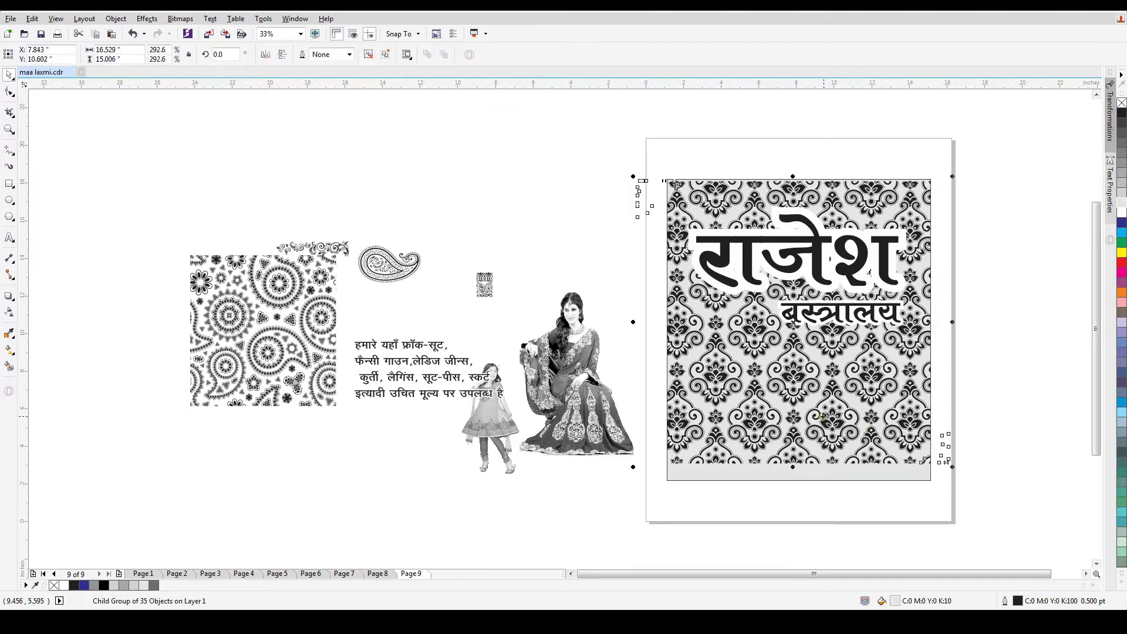
{"action": "left_click", "coordinate": [1119, 213]}
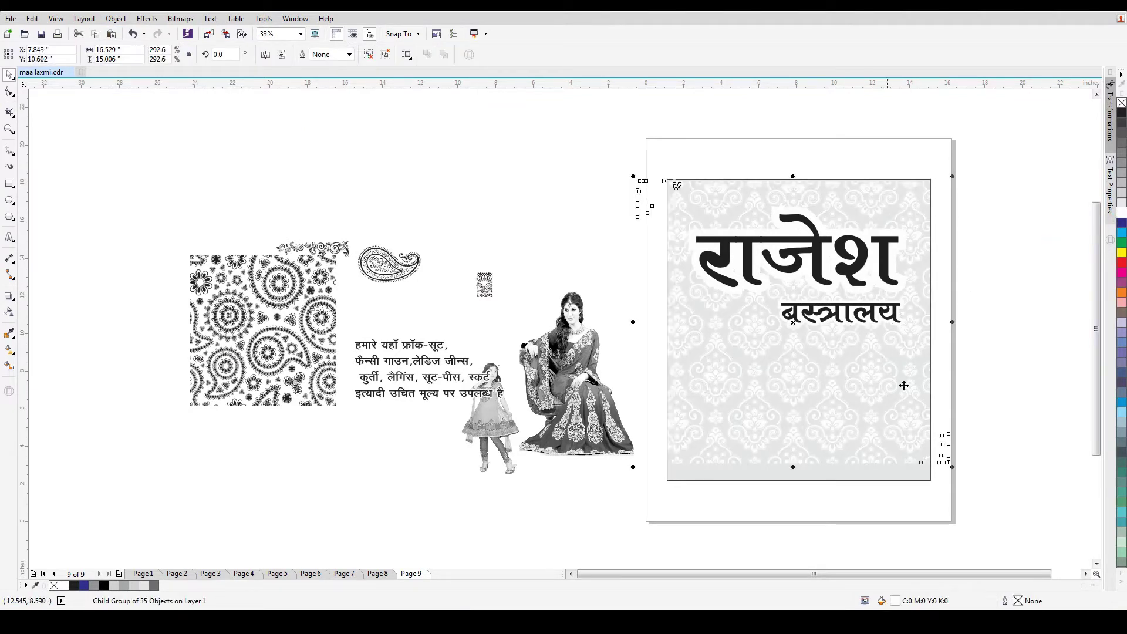
{"action": "left_click_drag", "start_coordinate": [953, 468], "coordinate": [980, 492]}
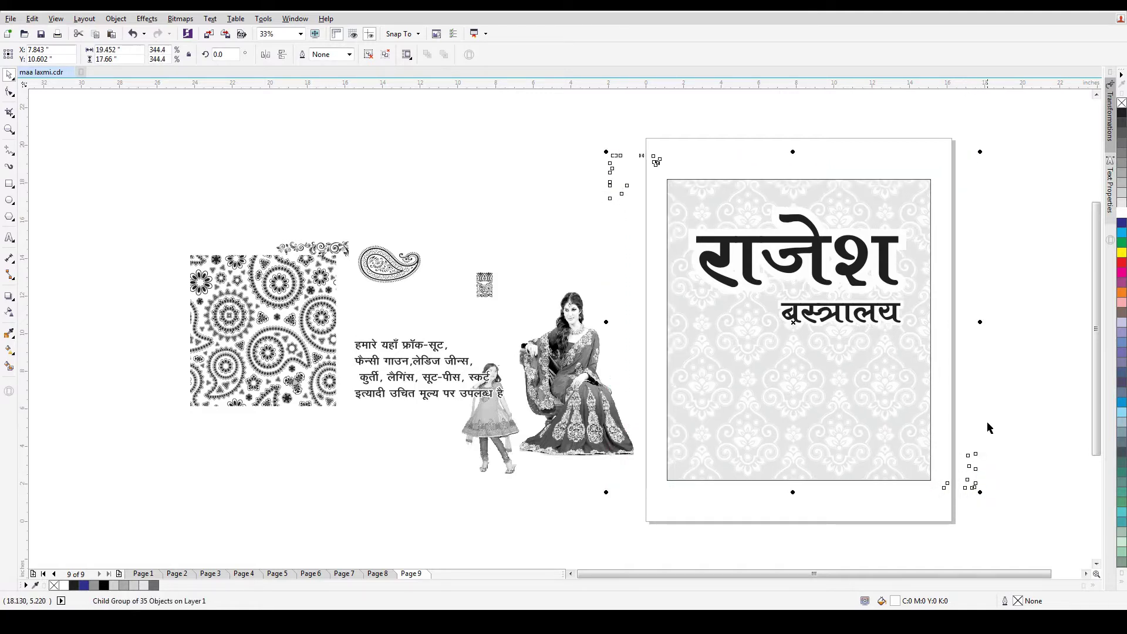
{"action": "left_click", "coordinate": [995, 402]}
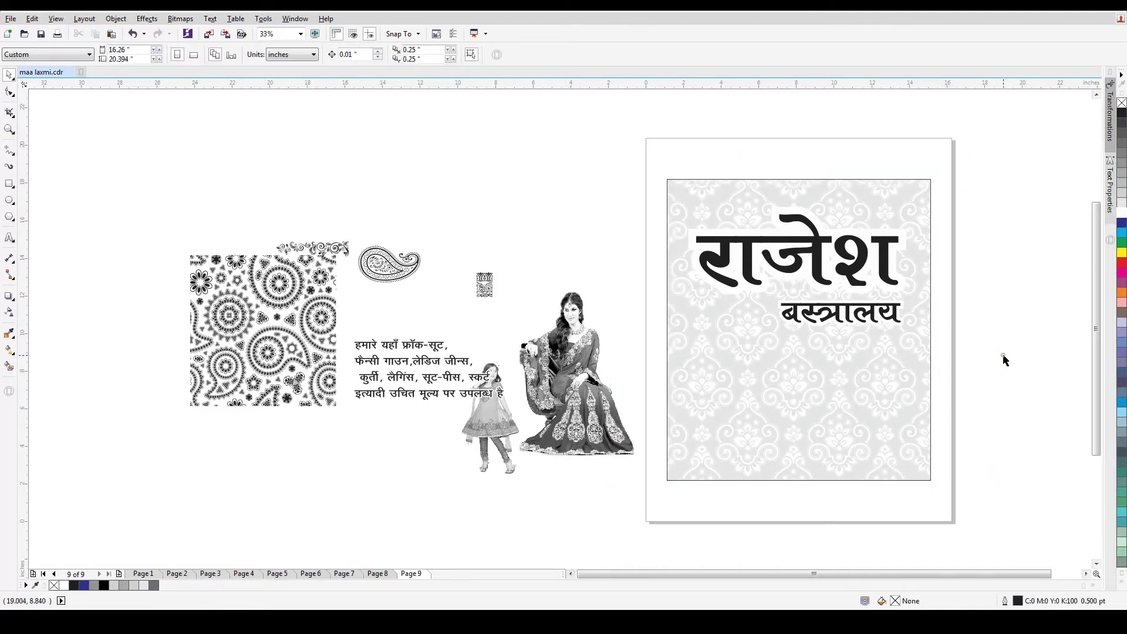
- Select both shop-name words and scale them down together around the middle of their block
{"action": "left_click", "coordinate": [808, 237]}
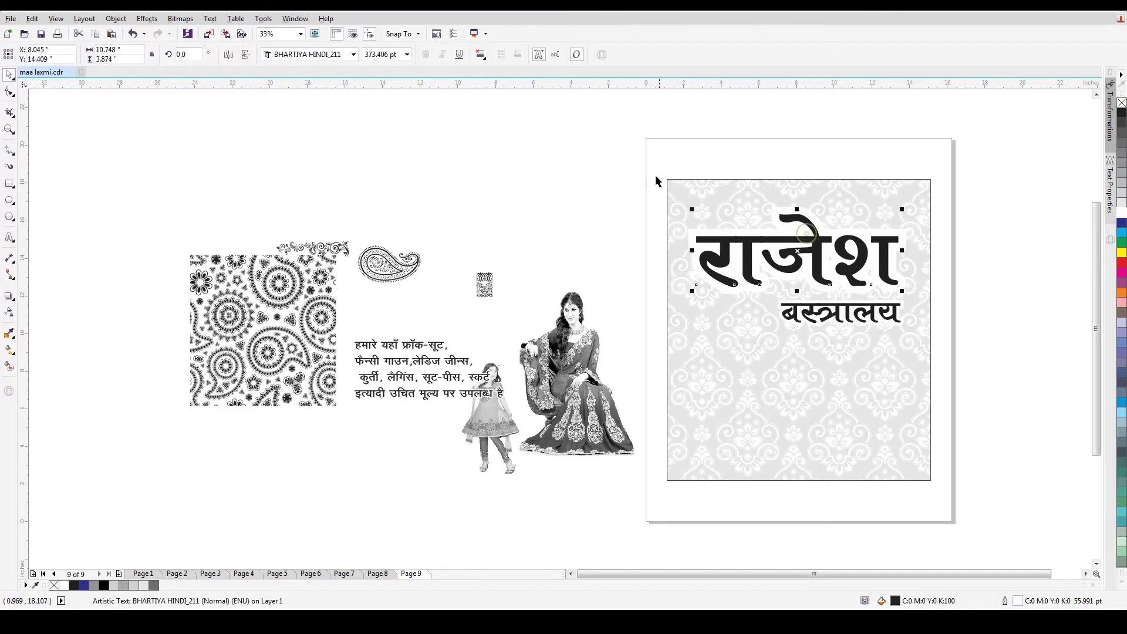
{"action": "left_click_drag", "start_coordinate": [602, 151], "coordinate": [951, 358]}
{"action": "left_click_drag", "start_coordinate": [855, 268], "coordinate": [891, 345]}
{"action": "left_click", "coordinate": [990, 327]}
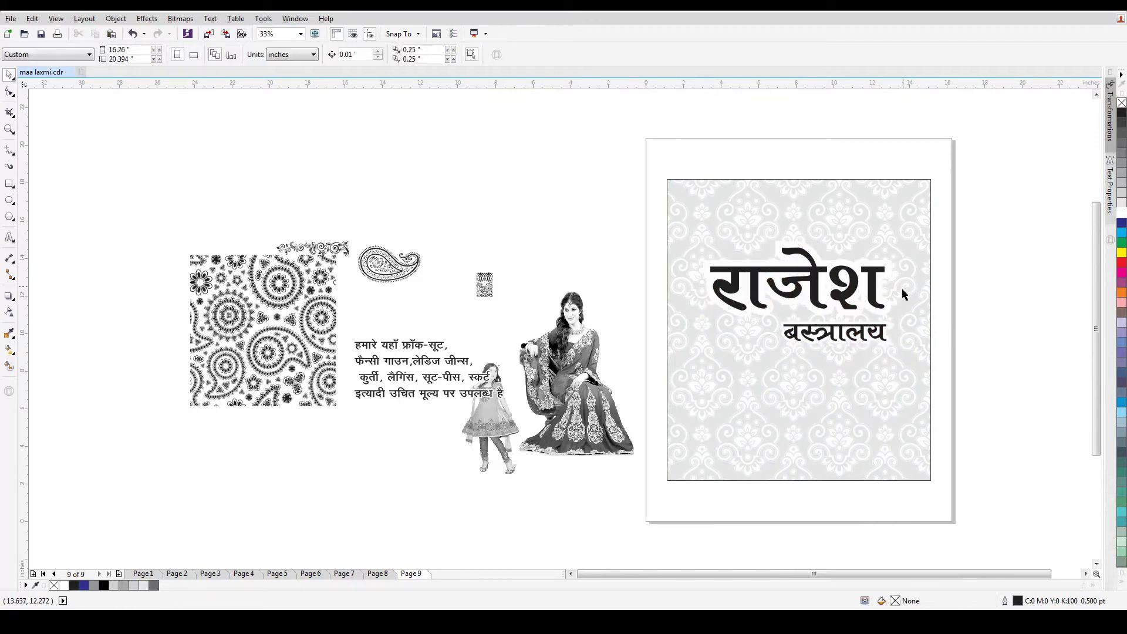
- Move the small border motif to the empty area above the seated woman, beside the page
{"action": "left_click", "coordinate": [481, 293]}
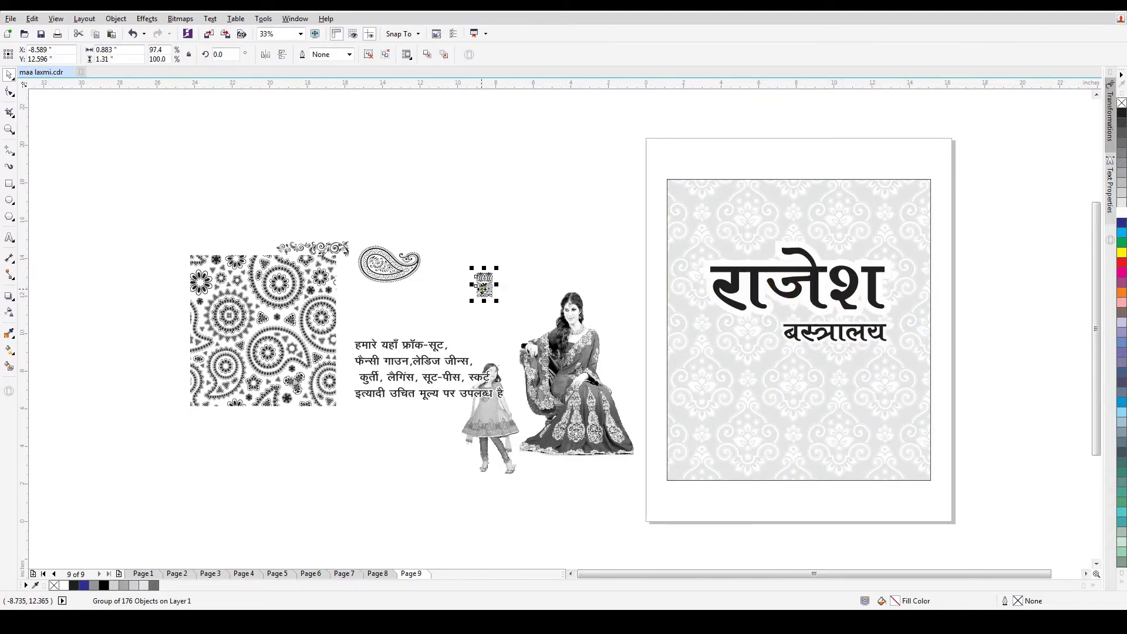
{"action": "left_click_drag", "start_coordinate": [583, 218], "coordinate": [583, 218]}
{"action": "key", "text": "z"}
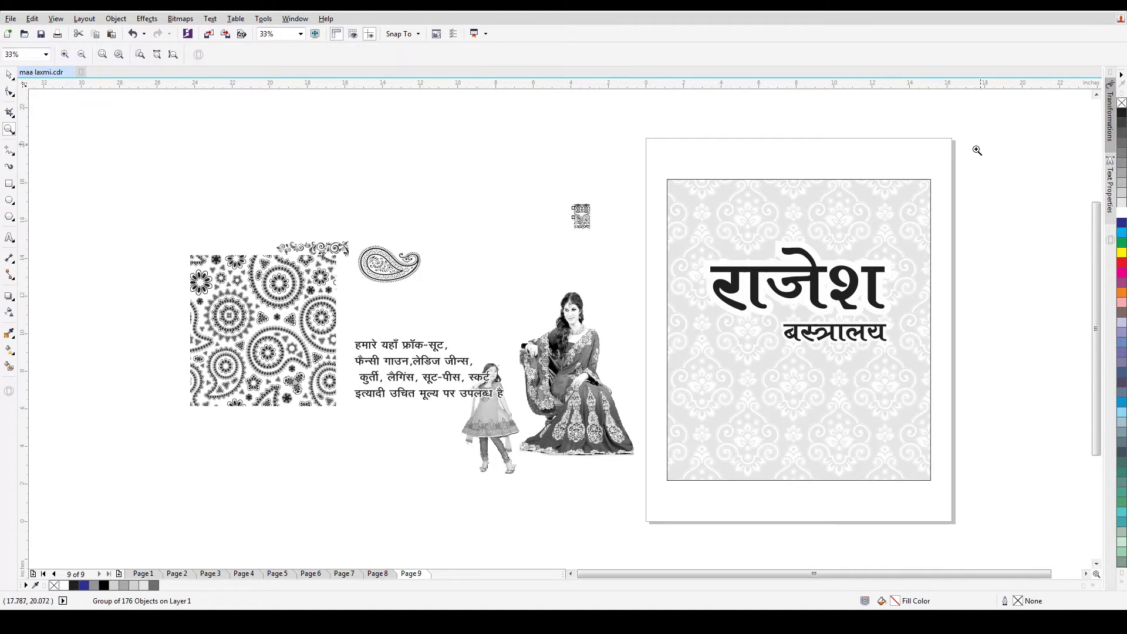
{"action": "left_click_drag", "start_coordinate": [977, 151], "coordinate": [443, 252]}
{"action": "key", "text": "space"}
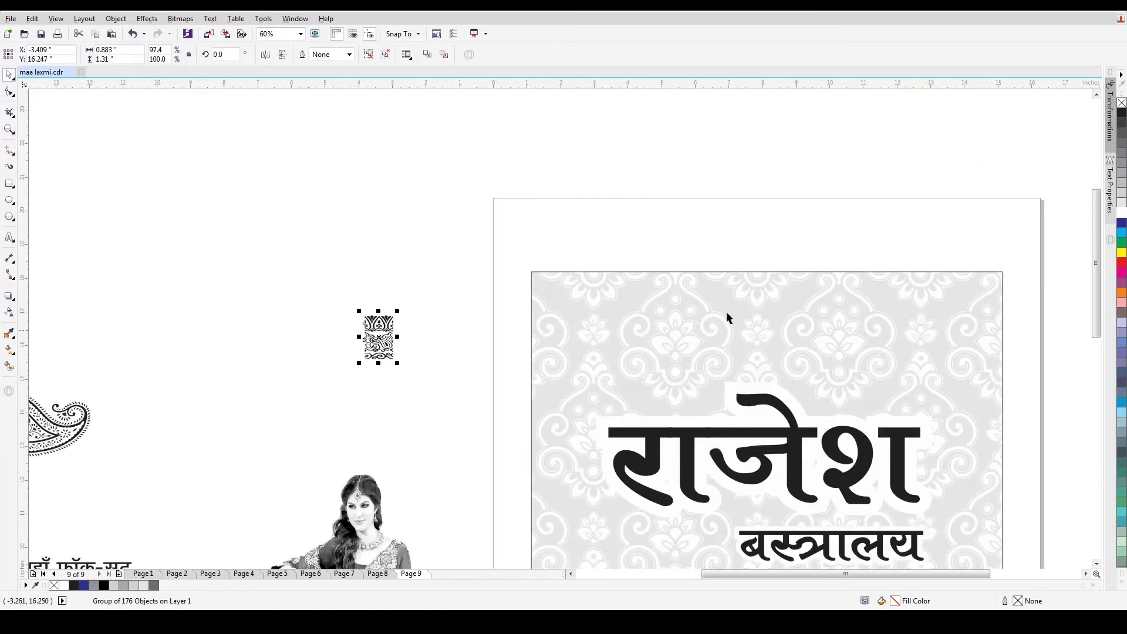
- Repeat the border motif to the right in adjoining copies, each offset 0.883 inch, to build a long row
{"action": "left_click", "coordinate": [1109, 117]}
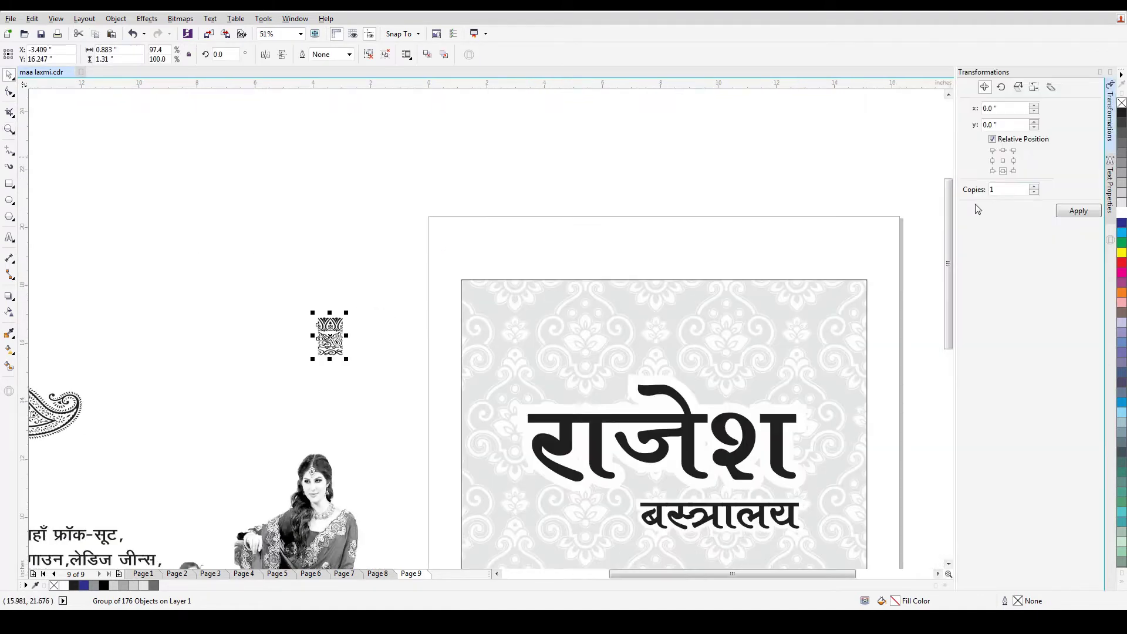
{"action": "left_click", "coordinate": [1014, 160]}
{"action": "left_click", "coordinate": [1079, 211]}
{"action": "left_click", "coordinate": [1079, 210]}
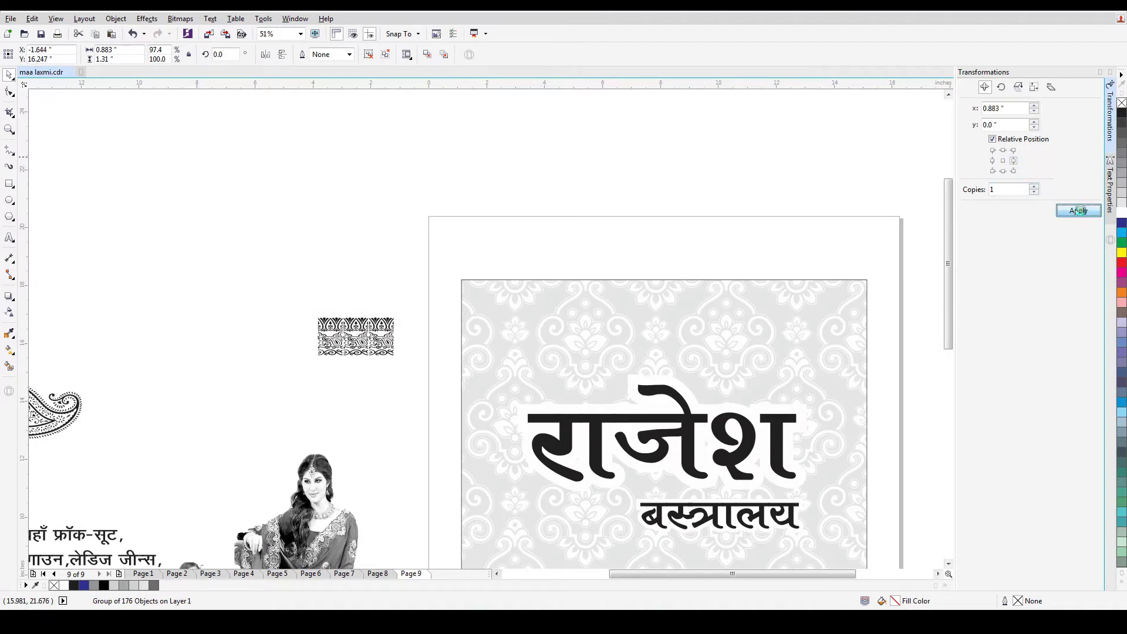
{"action": "left_click", "coordinate": [1079, 210]}
{"action": "left_click", "coordinate": [1079, 210]}
{"action": "left_click", "coordinate": [1079, 210]}
{"action": "left_click", "coordinate": [1079, 210]}
{"action": "left_click", "coordinate": [1079, 210]}
{"action": "left_click", "coordinate": [1079, 210]}
- Select the whole row of border motifs and group it
{"action": "left_click", "coordinate": [239, 259]}
{"action": "left_click_drag", "start_coordinate": [239, 260], "coordinate": [734, 387]}
{"action": "key", "text": "ctrl+g"}
- Place the motif strip horizontally centred at the background rectangle's upper edge and set its width to 14 inches
{"action": "left_click_drag", "start_coordinate": [591, 346], "coordinate": [740, 315]}
{"action": "left_click_drag", "start_coordinate": [851, 327], "coordinate": [866, 332]}
{"action": "left_click", "coordinate": [839, 344], "text": "shift"}
{"action": "key", "text": "c"}
{"action": "left_click", "coordinate": [664, 300]}
{"action": "type", "text": "14"}
{"action": "key", "text": "Return"}
- Draw a thin rectangle beside the motif strip and set its size to 14 by 1.25 inches
{"action": "left_click_drag", "start_coordinate": [317, 267], "coordinate": [447, 325]}
{"action": "left_click", "coordinate": [470, 302]}
{"action": "left_click_drag", "start_coordinate": [126, 58], "coordinate": [94, 49]}
{"action": "type", "text": "1.25"}
{"action": "key", "text": "Return"}
{"action": "left_click", "coordinate": [346, 292]}
{"action": "type", "text": "14"}
{"action": "key", "text": "Tab"}
{"action": "type", "text": "1.25"}
{"action": "key", "text": "Return"}
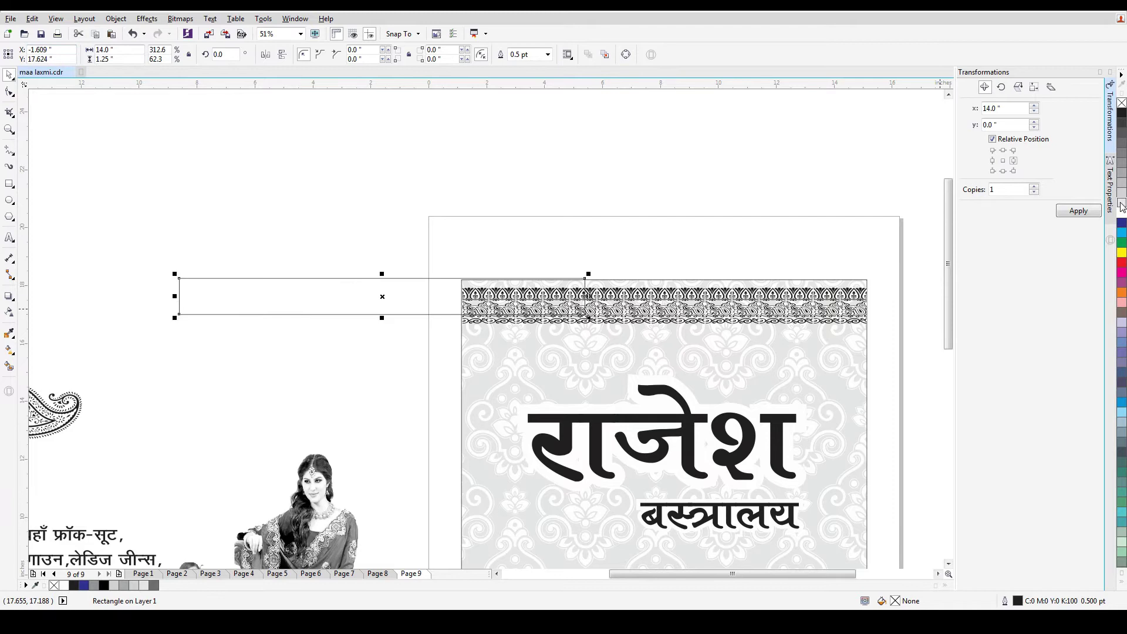
- Give the thin rectangle a light grey fill and centre it behind the motif strip
{"action": "left_click", "coordinate": [1120, 202]}
{"action": "left_click", "coordinate": [653, 308], "text": "shift"}
{"action": "key", "text": "c"}
{"action": "key", "text": "e"}
{"action": "left_click", "coordinate": [547, 298]}
{"action": "key", "text": "ctrl+Page_Down"}
- Align the motif strip and its backing rectangle with the top edge of the patterned background
{"action": "left_click", "coordinate": [549, 246]}
{"action": "left_click_drag", "start_coordinate": [392, 246], "coordinate": [881, 343]}
{"action": "left_click", "coordinate": [836, 347], "text": "shift"}
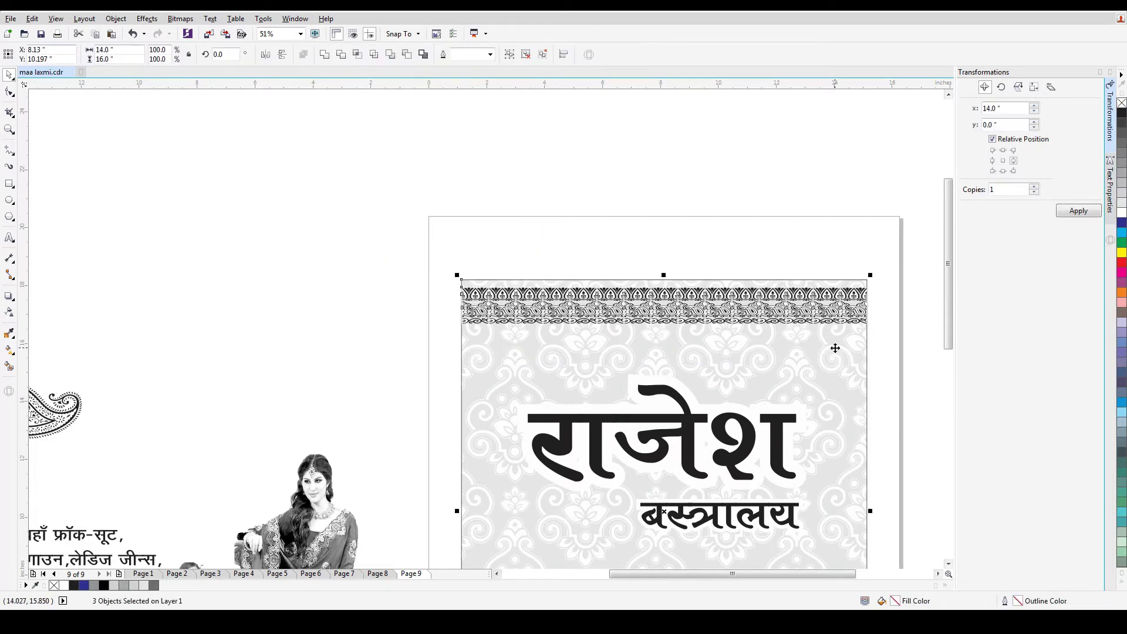
{"action": "key", "text": "t"}
- Fill the backing rectangle behind the border motifs with white
{"action": "left_click", "coordinate": [805, 244]}
{"action": "left_click", "coordinate": [781, 286]}
{"action": "left_click", "coordinate": [765, 295]}
{"action": "left_click", "coordinate": [1120, 212]}
{"action": "left_click", "coordinate": [855, 211]}
- Examine the border strip up close and in the overall layout, checking the joints between its motifs
{"action": "key", "text": "F4"}
{"action": "left_click_drag", "start_coordinate": [573, 133], "coordinate": [934, 191]}
{"action": "scroll", "coordinate": [758, 164], "scroll_direction": "up", "scroll_amount": 1}
{"action": "left_click_drag", "start_coordinate": [763, 199], "coordinate": [765, 205]}
{"action": "left_click", "coordinate": [348, 198]}
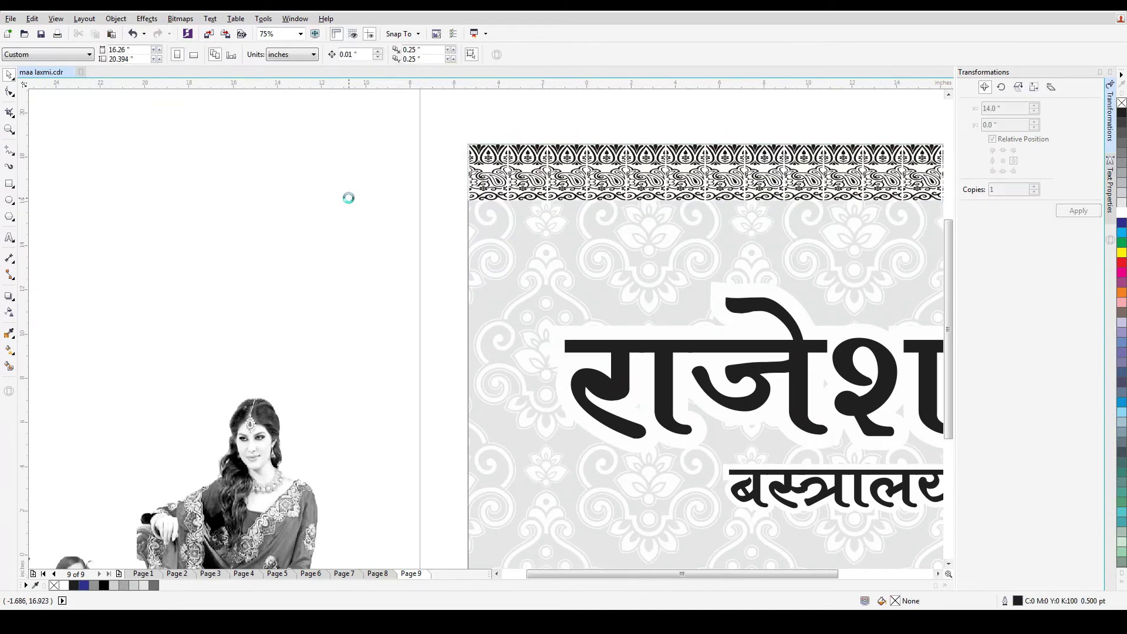
{"action": "key", "text": "F4"}
{"action": "key", "text": "z"}
{"action": "left_click_drag", "start_coordinate": [625, 129], "coordinate": [674, 194]}
{"action": "key", "text": "F4"}
{"action": "key", "text": "F2"}
{"action": "left_click_drag", "start_coordinate": [937, 135], "coordinate": [508, 238]}
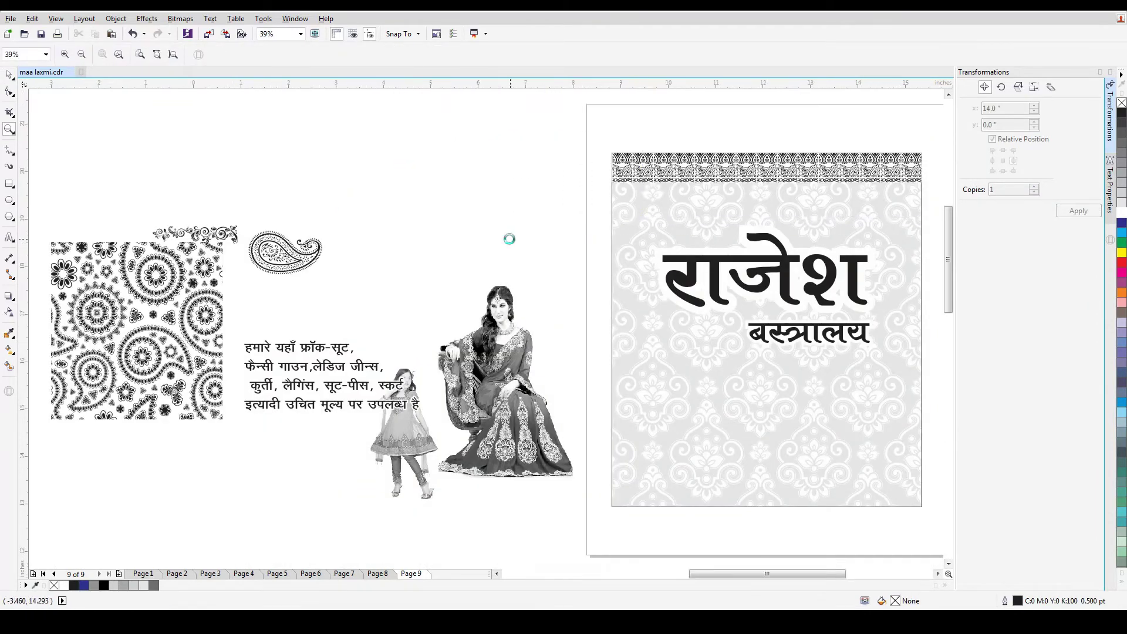
{"action": "left_click", "coordinate": [487, 298]}
- Reduce the border strip to its single first motif at the background's upper-left corner
{"action": "left_click_drag", "start_coordinate": [253, 217], "coordinate": [931, 352]}
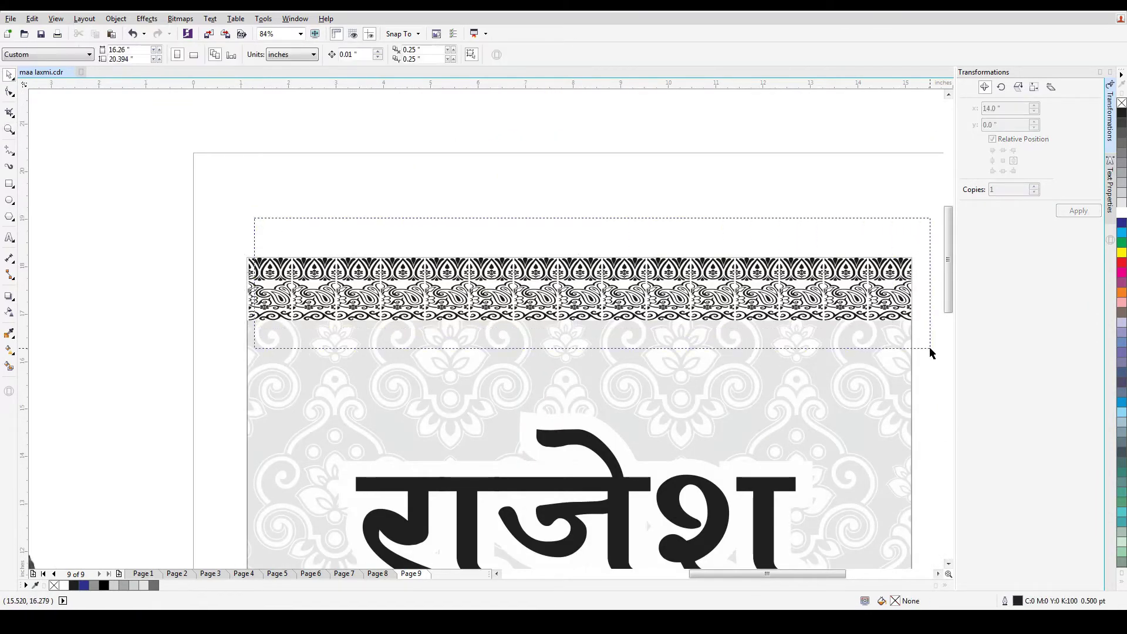
{"action": "left_click", "coordinate": [275, 271]}
{"action": "key", "text": "F2"}
{"action": "left_click_drag", "start_coordinate": [210, 221], "coordinate": [353, 346]}
- Repeat the border motif at 0.908-inch intervals along the background's top edge until fifteen motifs form a strip
{"action": "scroll", "coordinate": [327, 119], "scroll_direction": "down", "scroll_amount": 1}
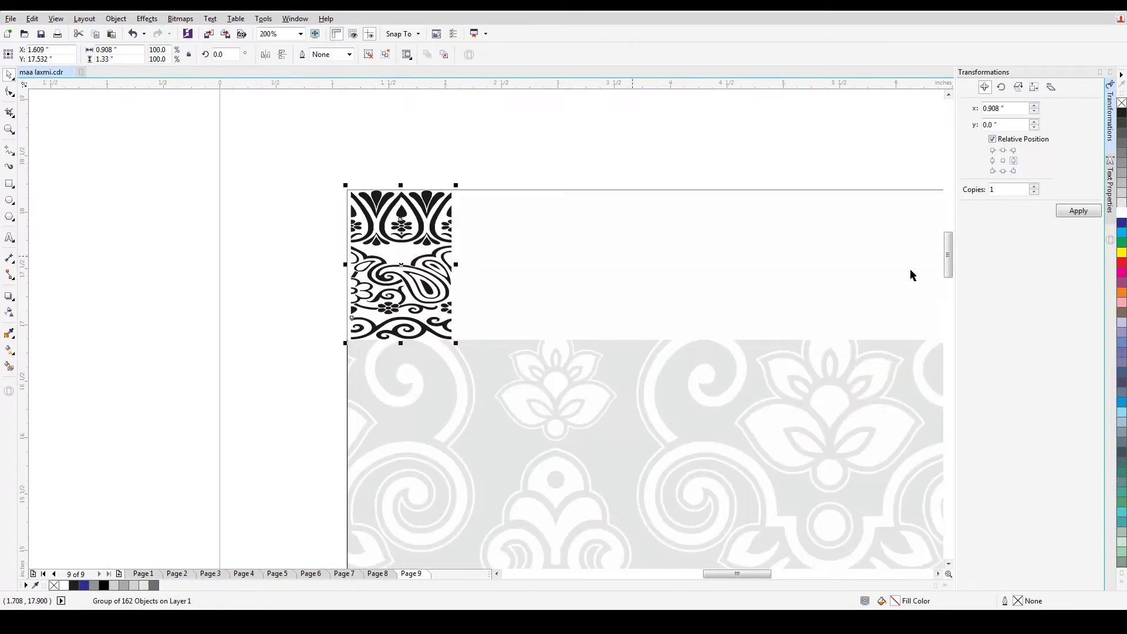
{"action": "left_click", "coordinate": [1079, 210]}
{"action": "scroll", "coordinate": [515, 258], "scroll_direction": "down", "scroll_amount": 1}
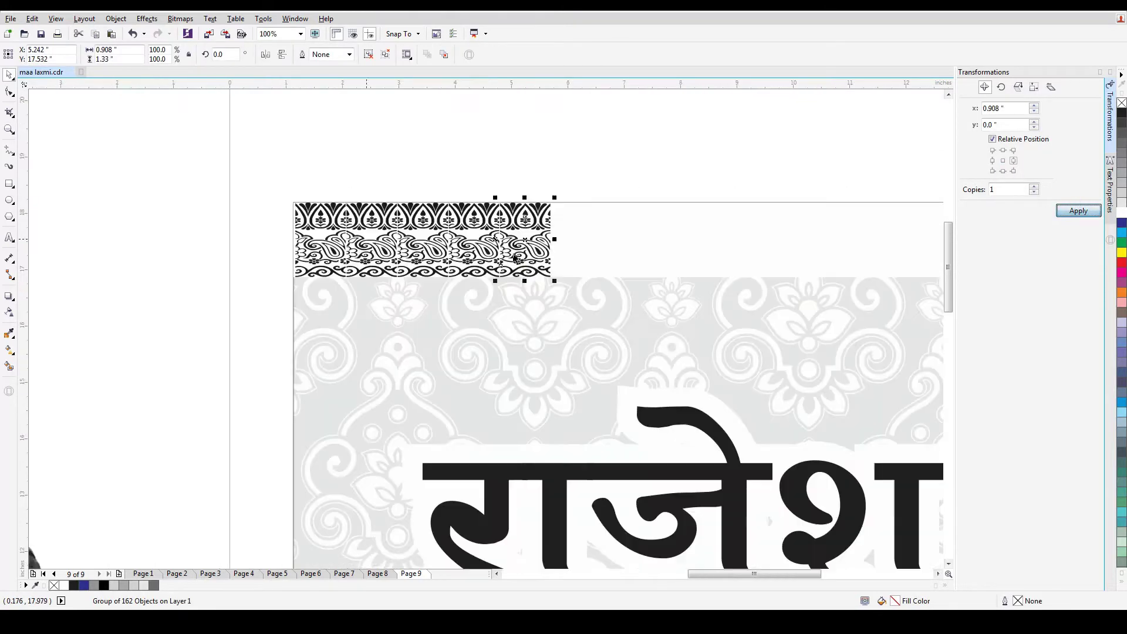
{"action": "left_click", "coordinate": [1079, 211]}
{"action": "left_click", "coordinate": [1080, 211]}
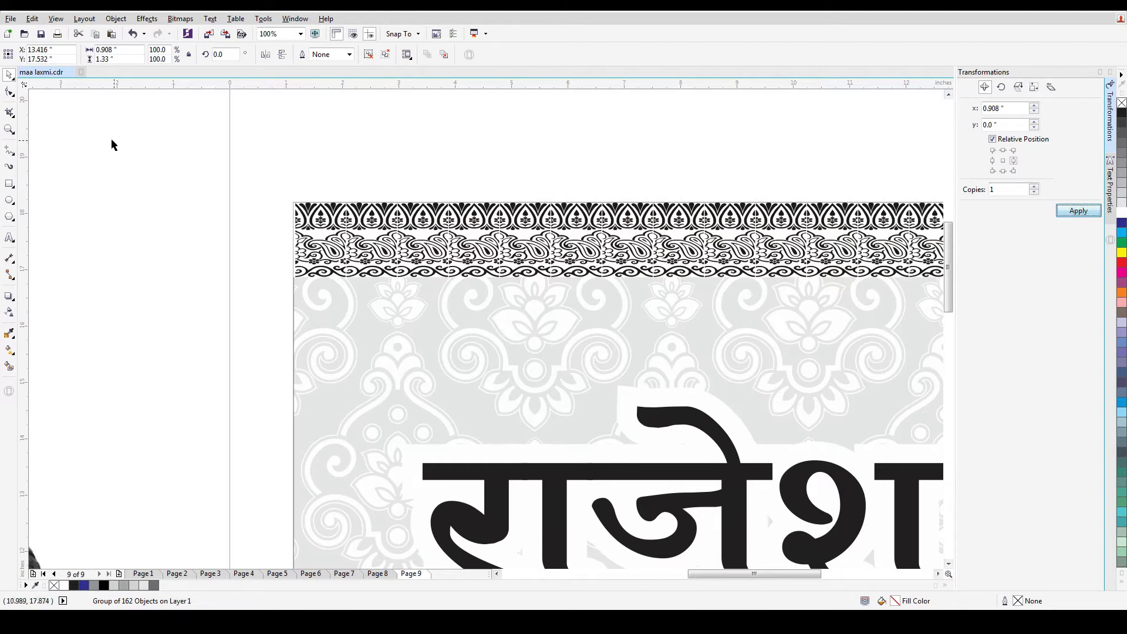
{"action": "scroll", "coordinate": [113, 144], "scroll_direction": "down", "scroll_amount": 1}
{"action": "left_click", "coordinate": [121, 121]}
{"action": "left_click_drag", "start_coordinate": [121, 122], "coordinate": [564, 229]}
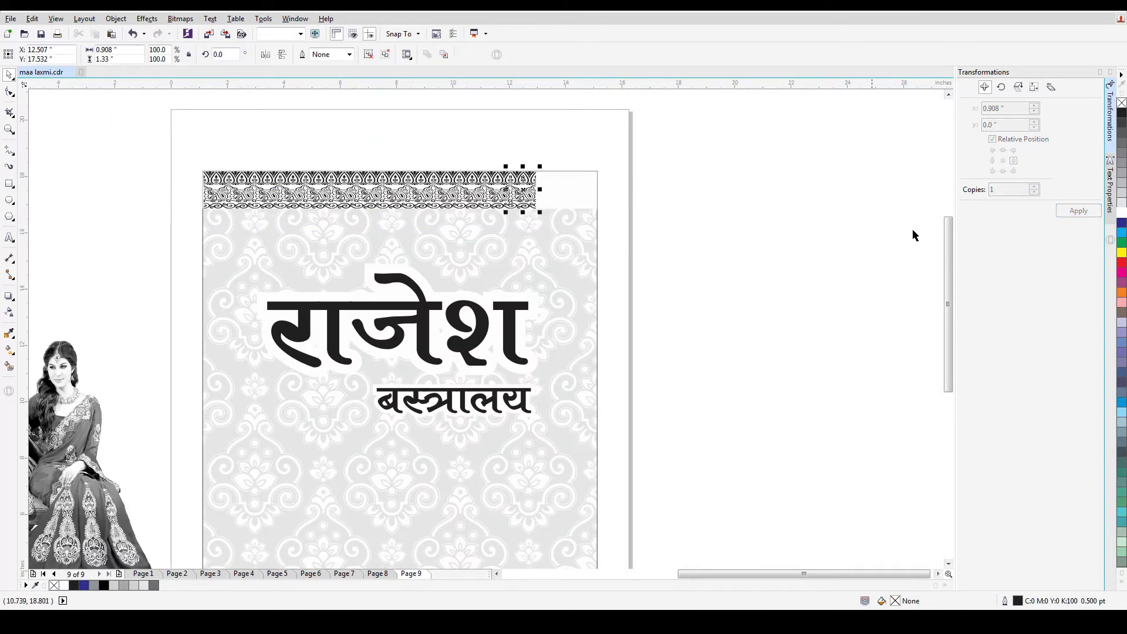
{"action": "left_click", "coordinate": [1078, 210]}
- Group the border motifs, set the strip's width to 14 inches and align it with the patterned background's top edge
{"action": "left_click_drag", "start_coordinate": [135, 121], "coordinate": [616, 287]}
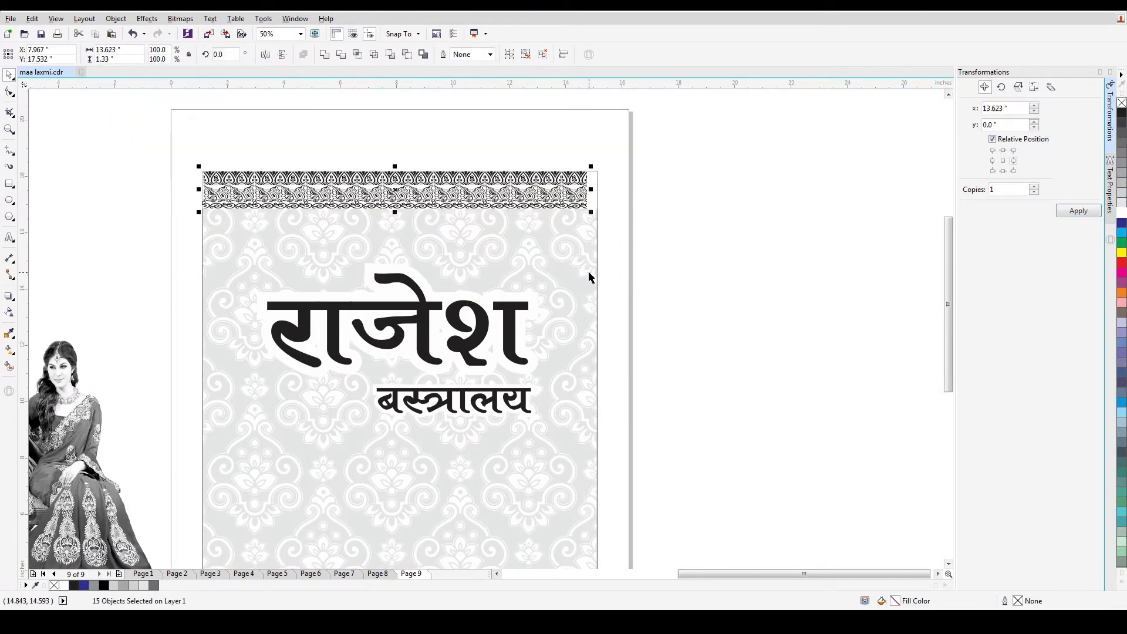
{"action": "type", "text": "14"}
{"action": "key", "text": "Return"}
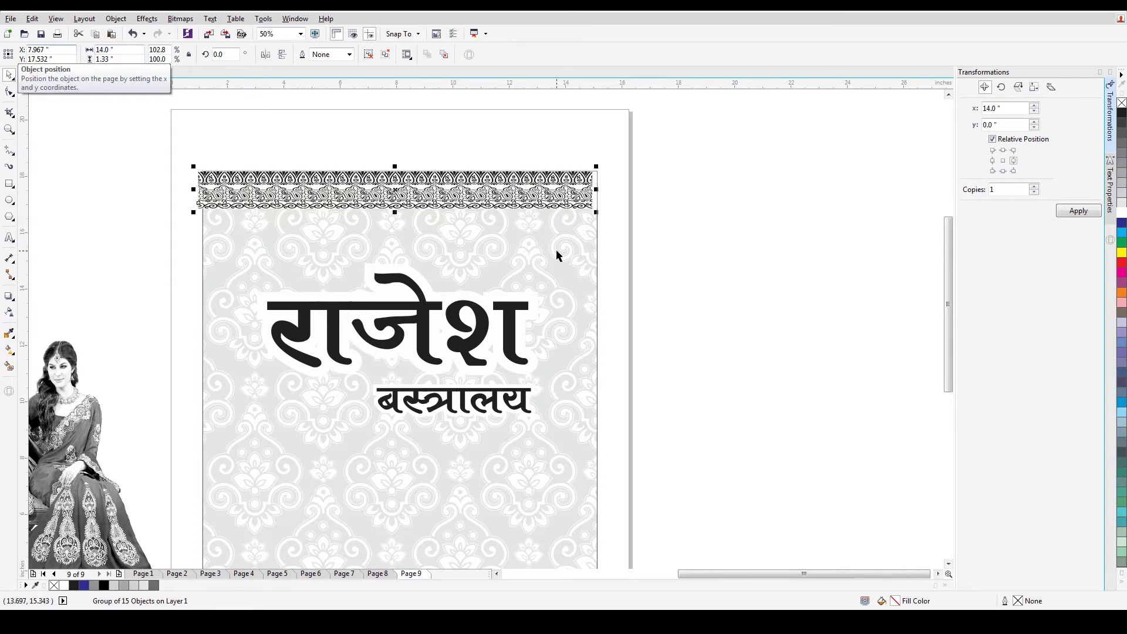
{"action": "left_click", "coordinate": [738, 284]}
{"action": "key", "text": "F4"}
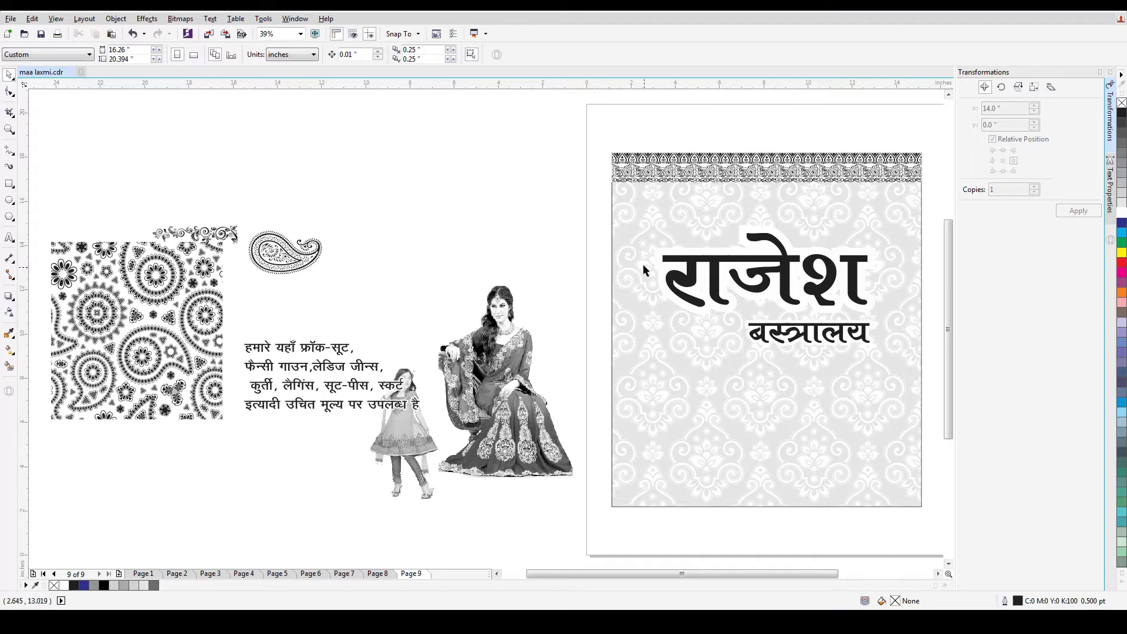
- Draw a rectangle about 3.4 inches high and 14 inches wide, aligned with the lower edge of the patterned background
{"action": "left_click", "coordinate": [10, 184]}
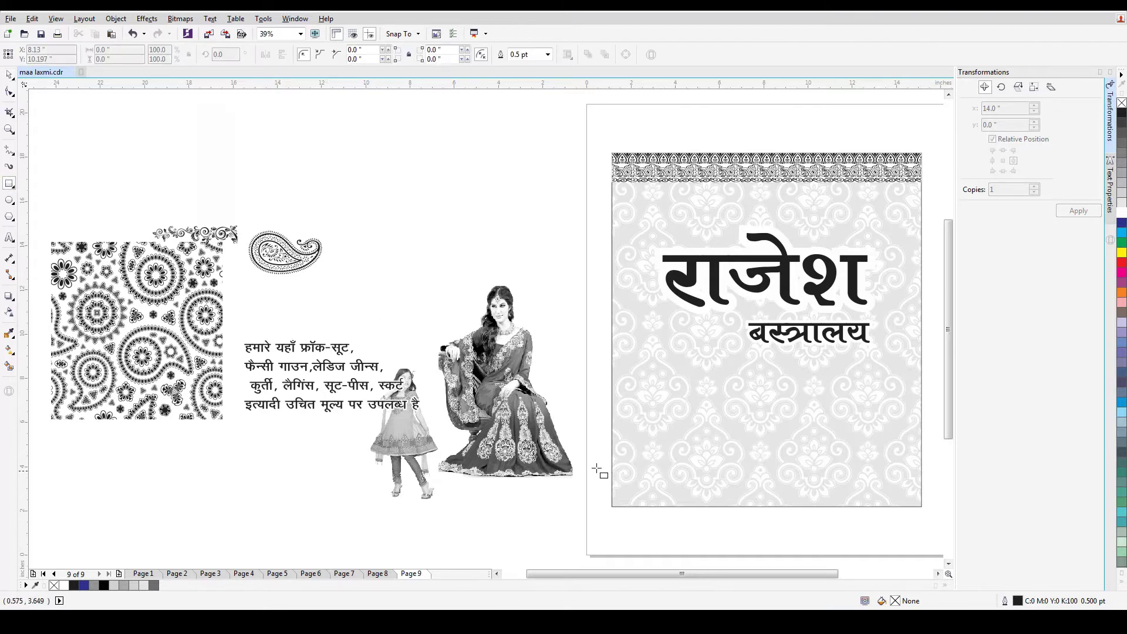
{"action": "mouse_move", "coordinate": [613, 432]}
{"action": "left_mouse_down"}
{"action": "mouse_move", "coordinate": [803, 503]}
{"action": "mouse_move", "coordinate": [925, 506]}
{"action": "left_mouse_up"}
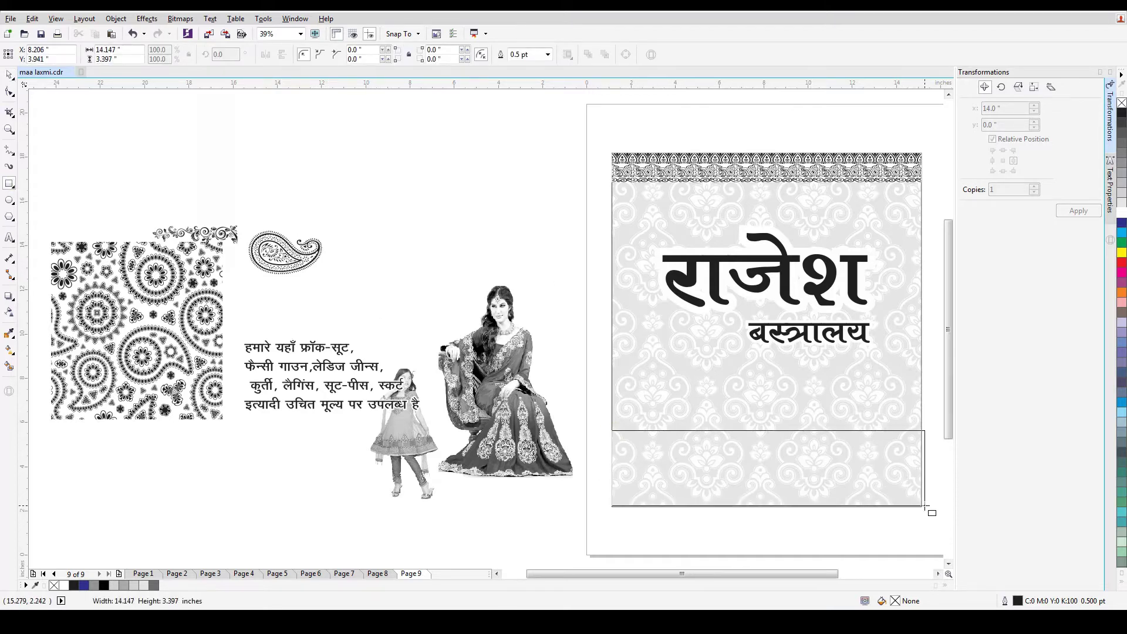
{"action": "key", "text": "space"}
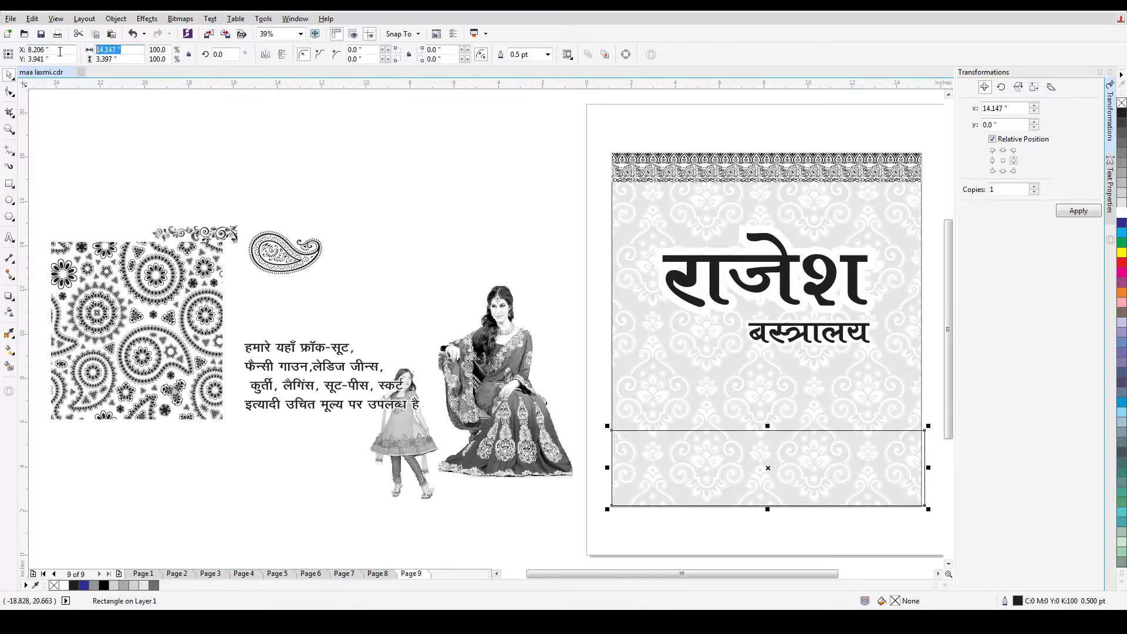
{"action": "left_click", "coordinate": [671, 372], "text": "shift"}
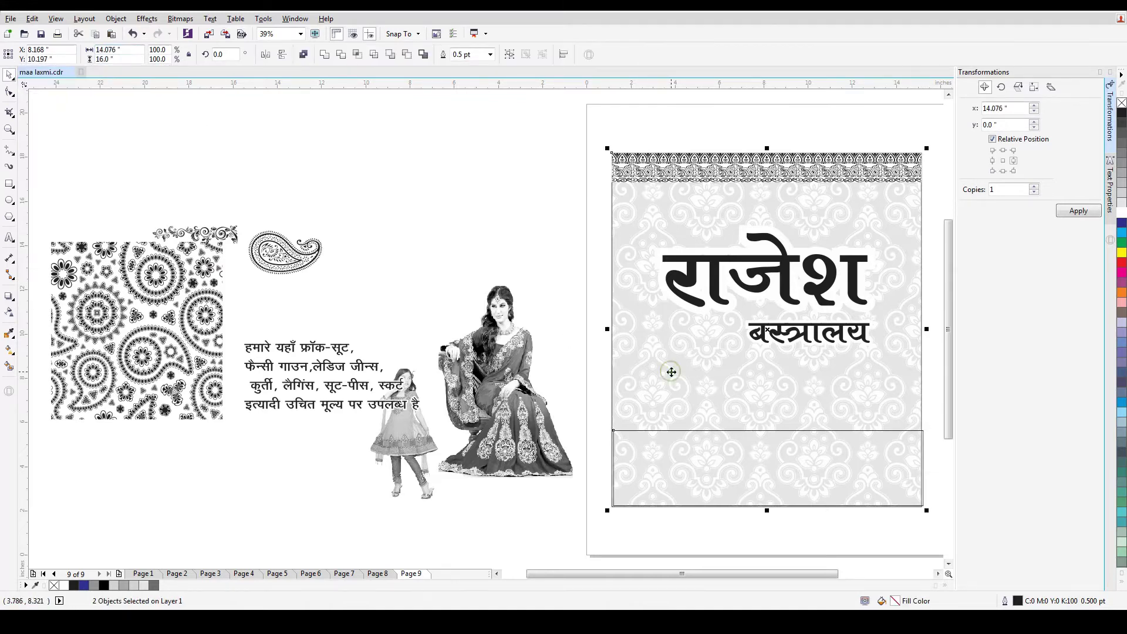
{"action": "left_click", "coordinate": [569, 284]}
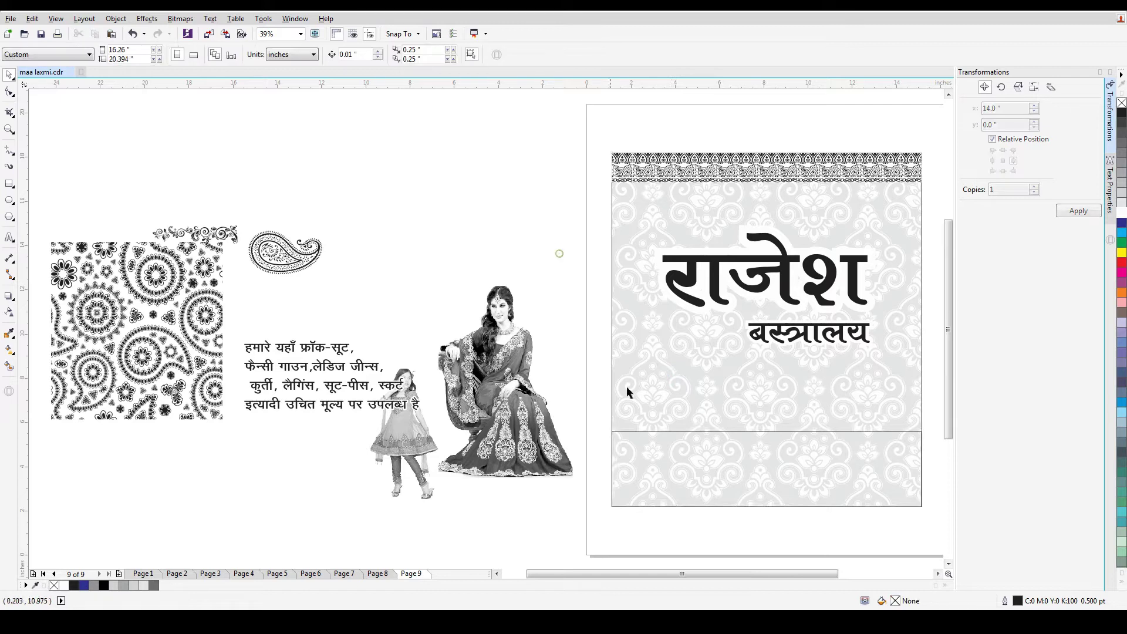
{"action": "left_click", "coordinate": [714, 464]}
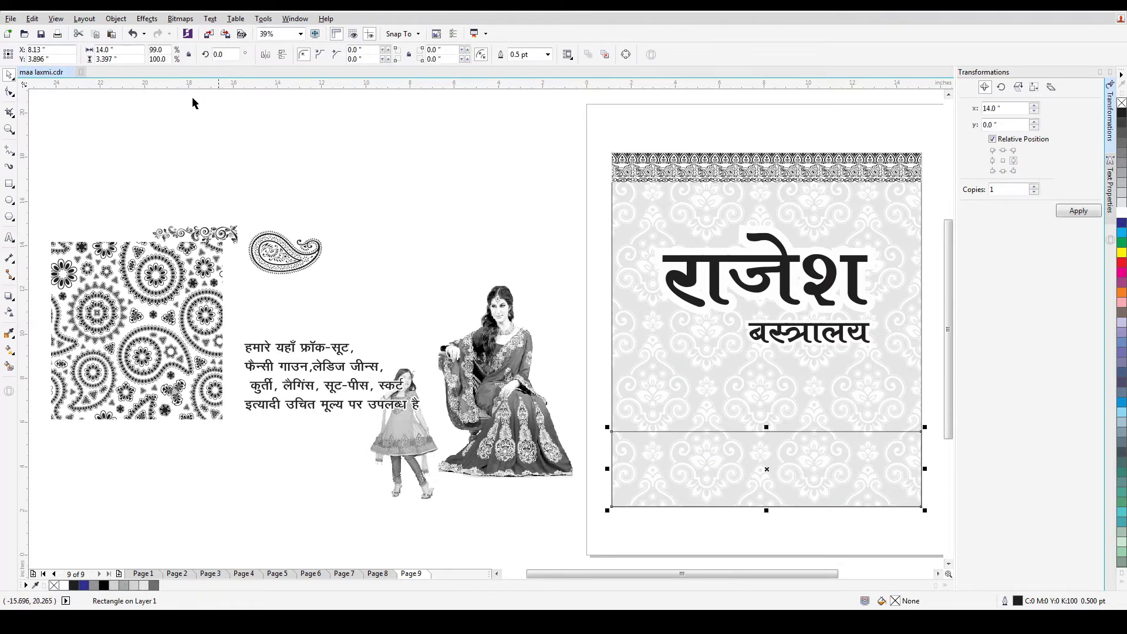
- Fill the lower rectangle with solid black and remove its outline
{"action": "left_click", "coordinate": [178, 275]}
{"action": "left_click", "coordinate": [793, 506]}
{"action": "left_click", "coordinate": [1122, 113]}
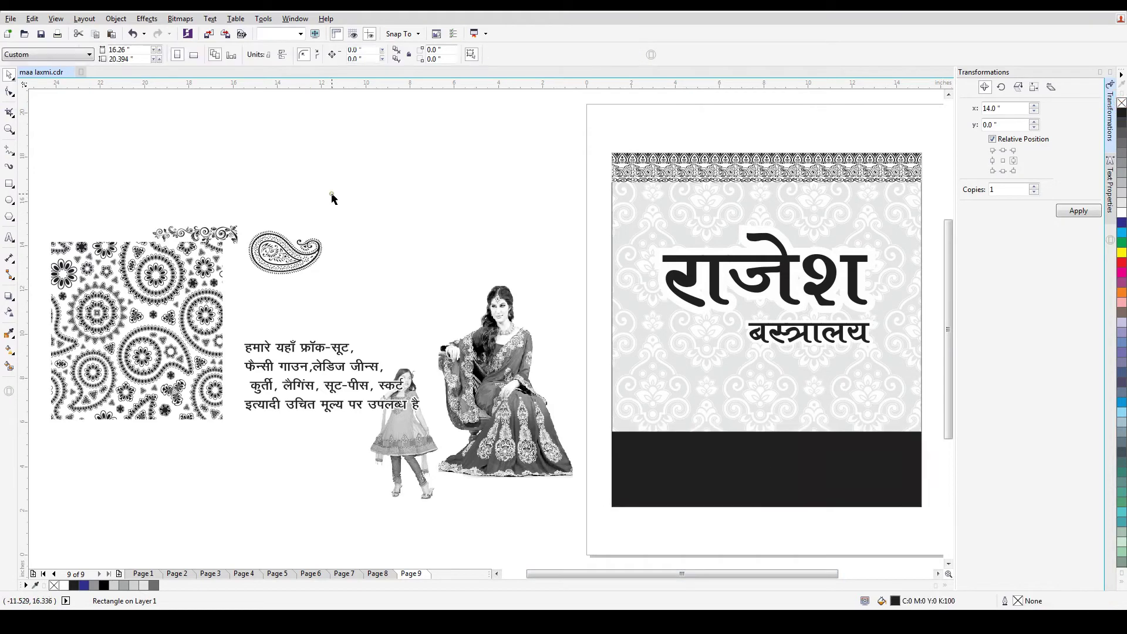
- PowerClip the floral circle pattern inside the black rectangle and colour the pattern white
{"action": "left_click", "coordinate": [158, 305]}
{"action": "left_click", "coordinate": [113, 20]}
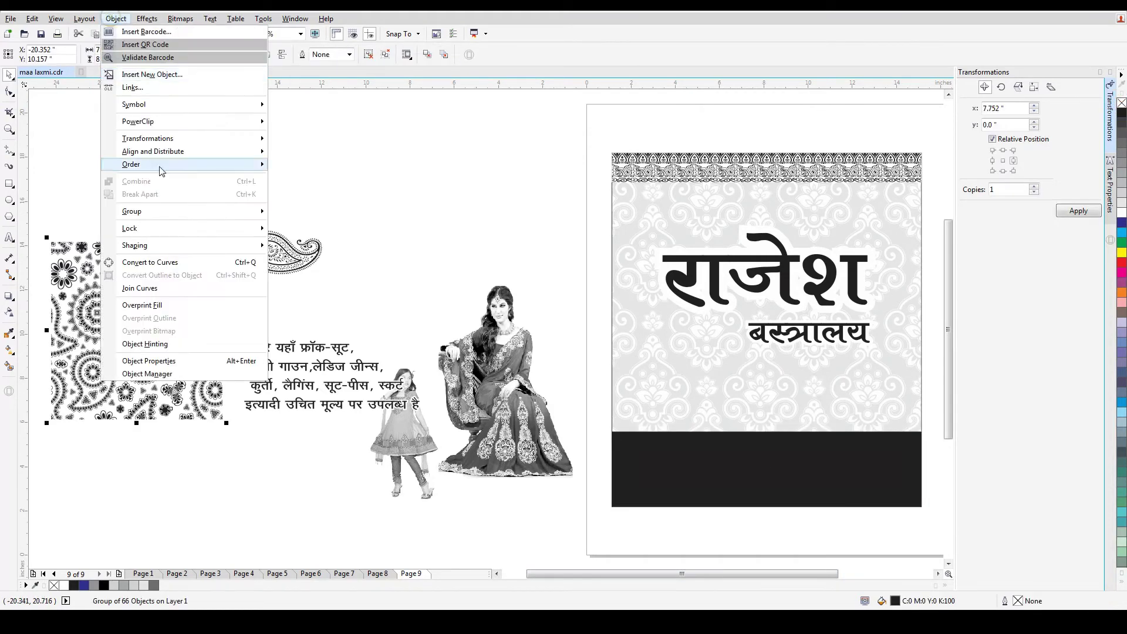
{"action": "mouse_move", "coordinate": [203, 119]}
{"action": "left_click", "coordinate": [310, 119]}
{"action": "left_click", "coordinate": [737, 461]}
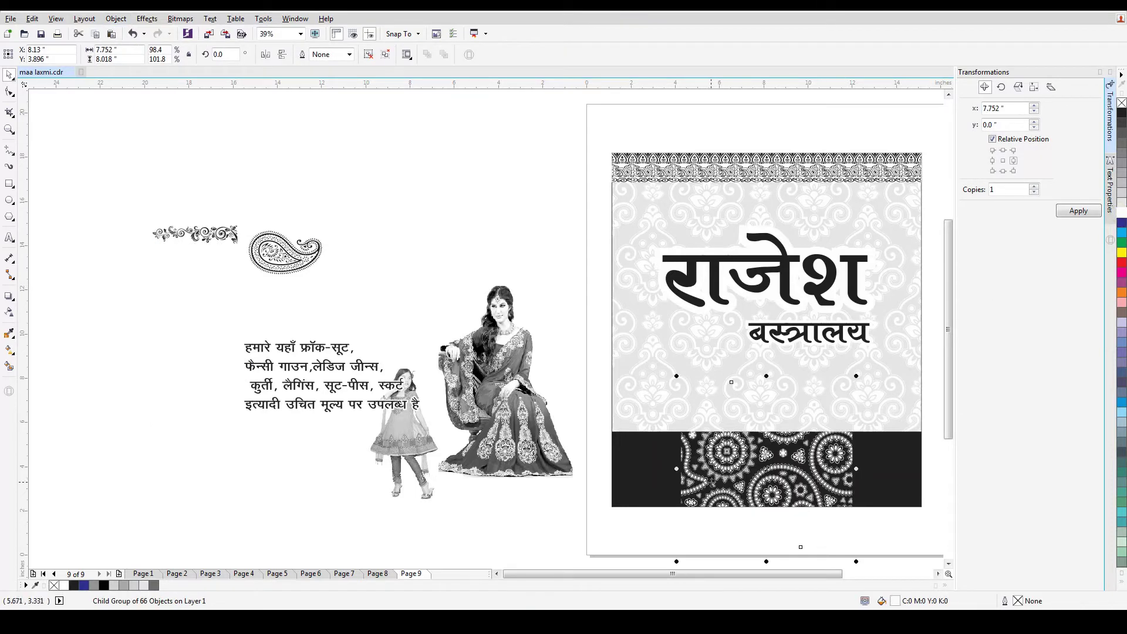
- Add a mirrored copy beside the clipped floral pattern and shift both so they cover the whole black band
{"action": "left_click_drag", "start_coordinate": [675, 469], "coordinate": [908, 506]}
{"action": "left_click", "coordinate": [841, 491], "text": "shift"}
{"action": "left_click_drag", "start_coordinate": [841, 490], "coordinate": [773, 500]}
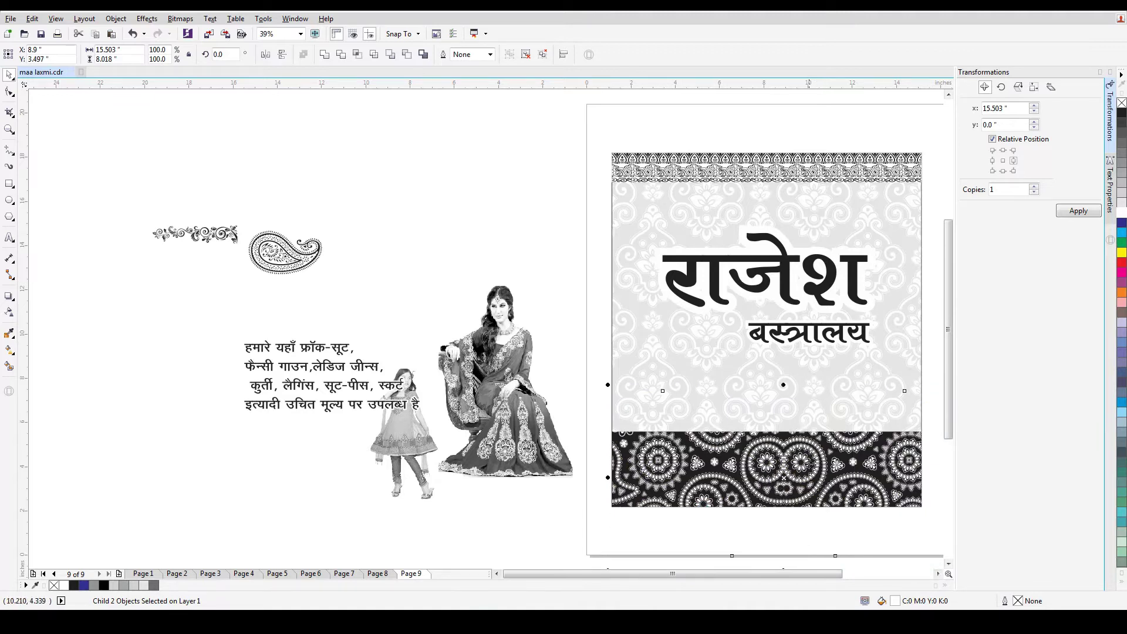
{"action": "key", "text": "Left"}
{"action": "key", "text": "Left"}
{"action": "key", "text": "Left"}
{"action": "key", "text": "Left"}
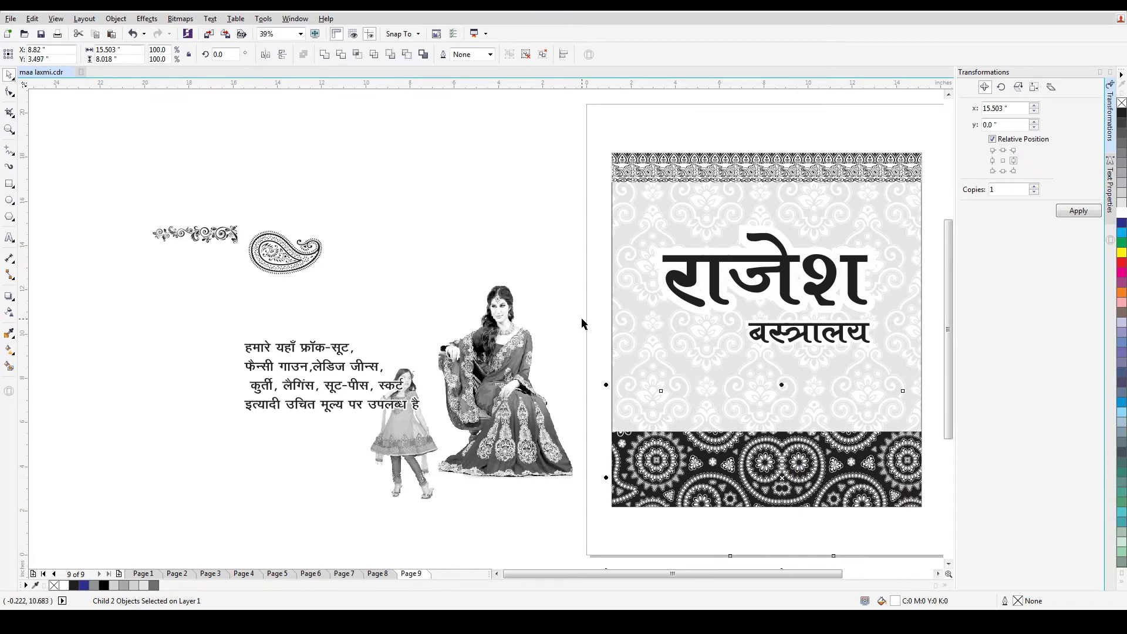
{"action": "left_click", "coordinate": [582, 320]}
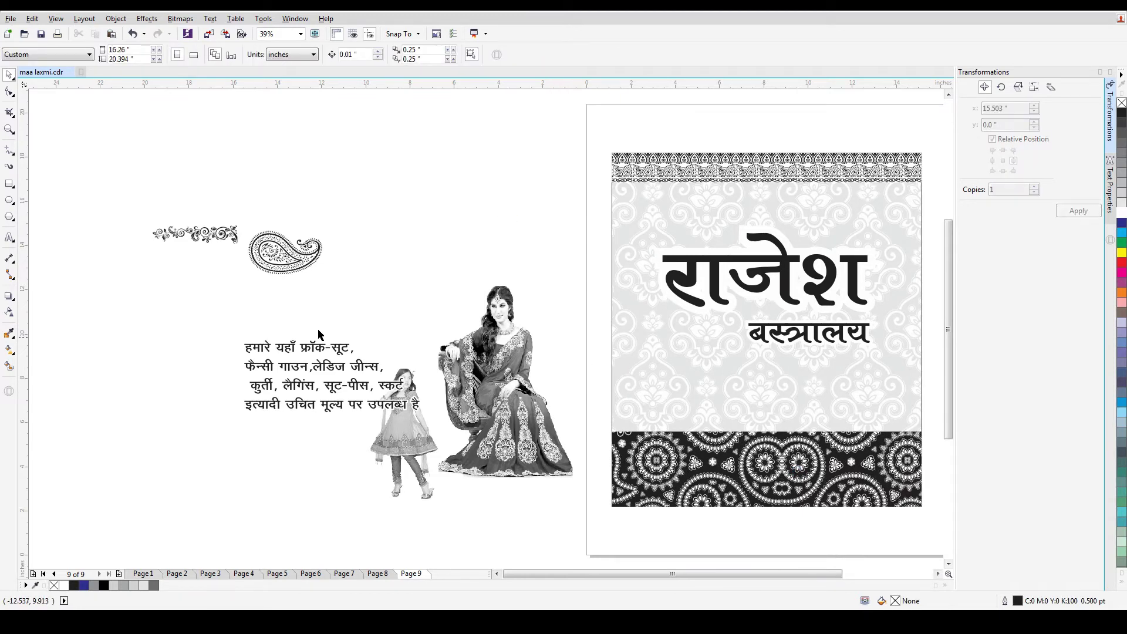
- Place the loose paisley motif over the black band's upper edge near its left end, leaving no original beside the page
{"action": "left_click_drag", "start_coordinate": [280, 258], "coordinate": [658, 438]}
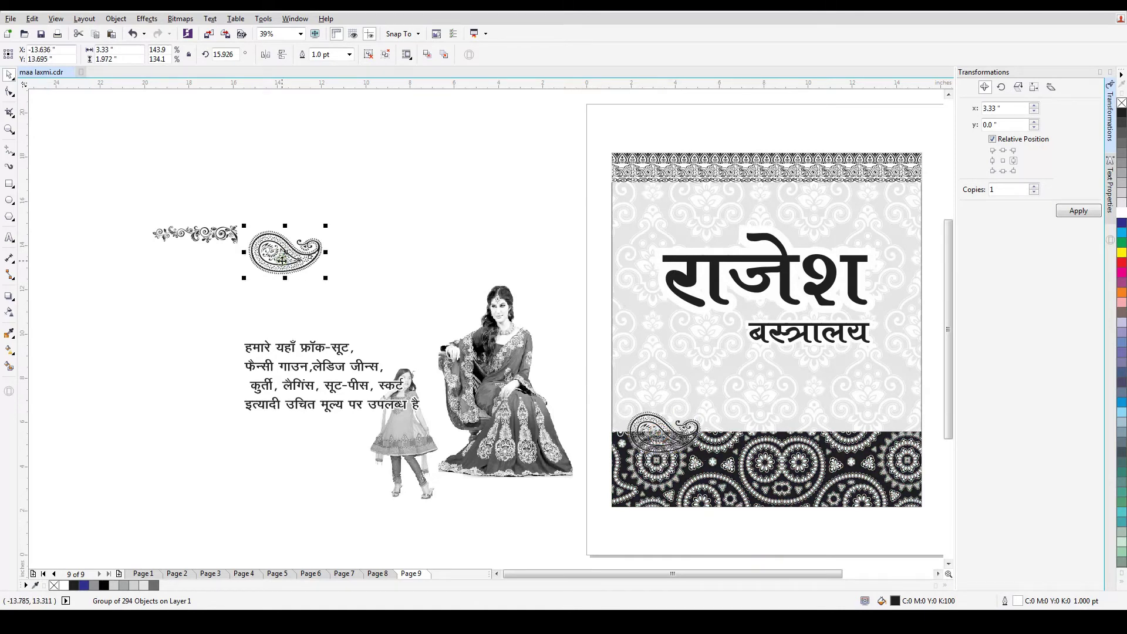
{"action": "key", "text": "Delete"}
{"action": "key", "text": "F2"}
{"action": "left_click_drag", "start_coordinate": [591, 373], "coordinate": [764, 504]}
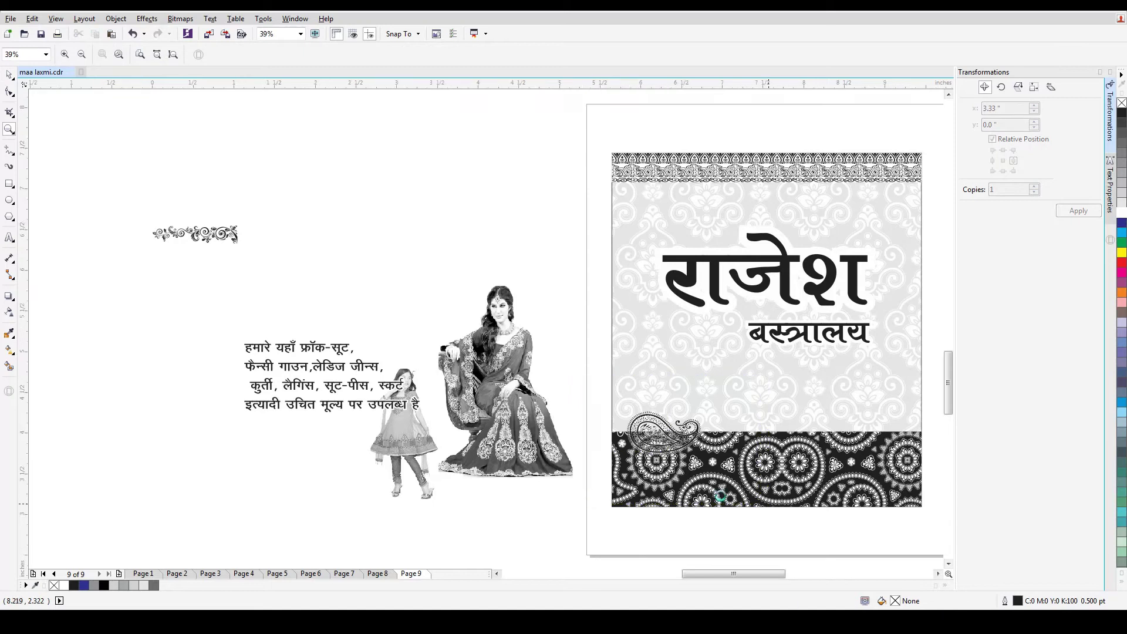
{"action": "key", "text": "space"}
{"action": "left_click", "coordinate": [196, 231]}
{"action": "left_click", "coordinate": [404, 259]}
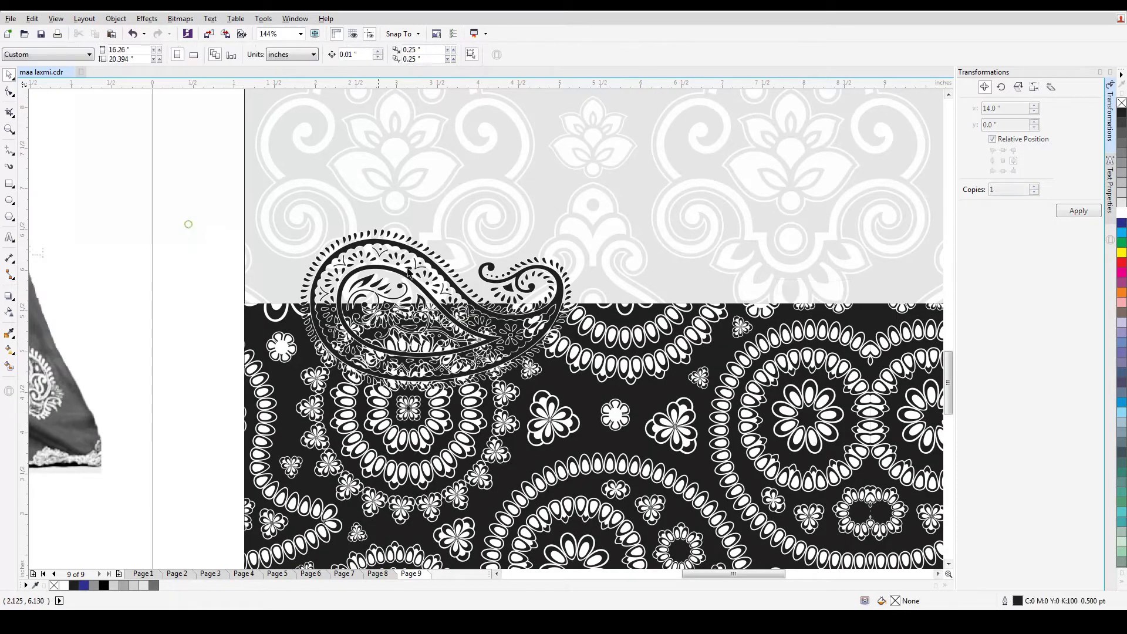
- Give the paisley a white backing copy with a 3.0 pt outline, round corners and caps, placed behind fill and scaling with the object
{"action": "key", "text": "F3"}
{"action": "left_click", "coordinate": [330, 226]}
{"action": "left_click_drag", "start_coordinate": [338, 225], "coordinate": [641, 404]}
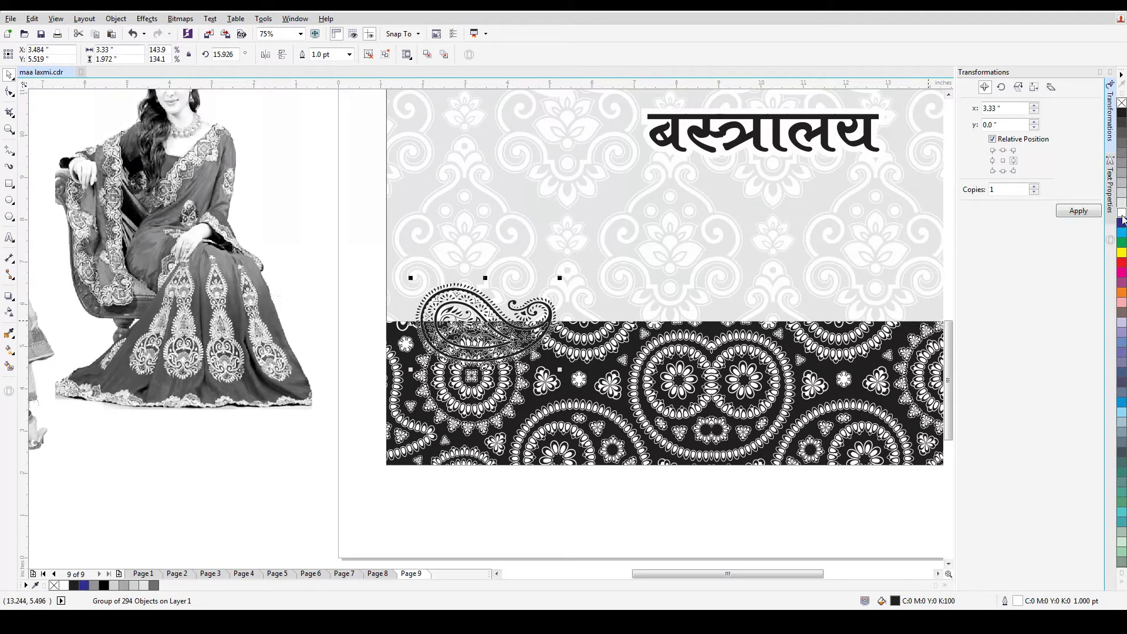
{"action": "key", "text": "F12"}
{"action": "left_click", "coordinate": [487, 233]}
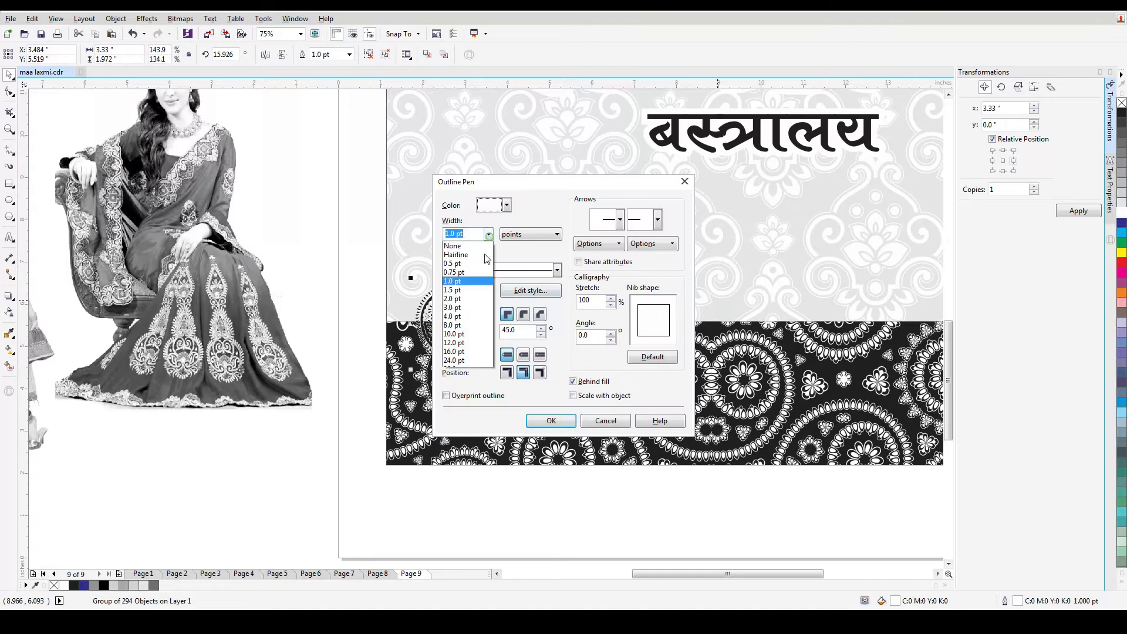
{"action": "left_click", "coordinate": [461, 311]}
{"action": "left_click", "coordinate": [523, 355]}
{"action": "left_click", "coordinate": [523, 314]}
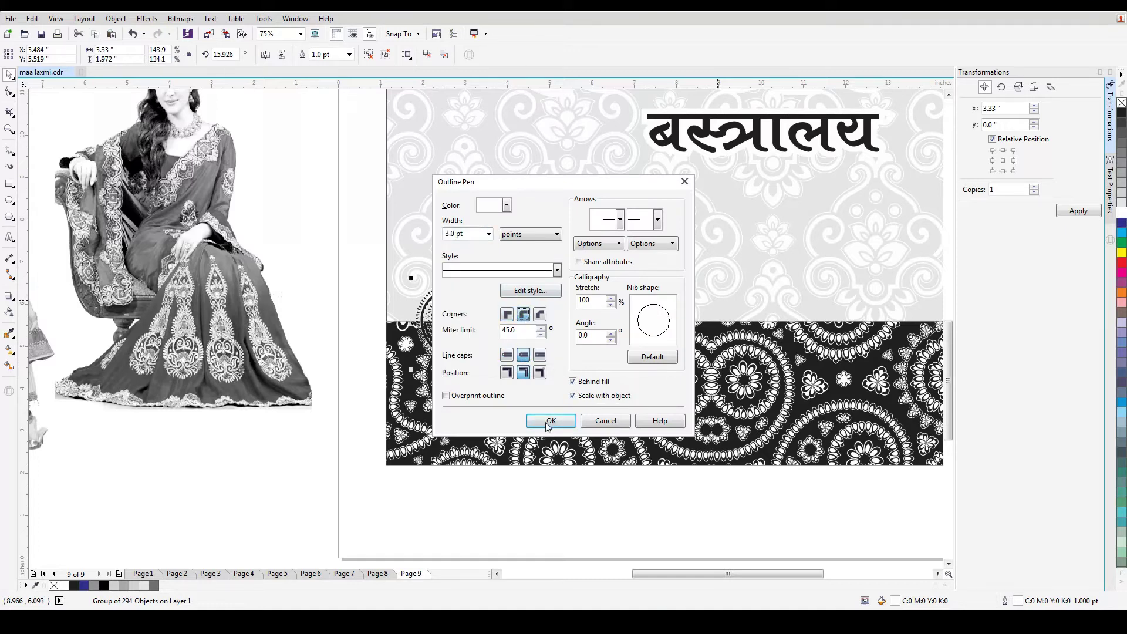
{"action": "left_click", "coordinate": [545, 421]}
- Widen the white paisley backing's outline to 8.0 pt and group the backing with the black paisley
{"action": "key", "text": "z"}
{"action": "left_click_drag", "start_coordinate": [319, 220], "coordinate": [682, 409]}
{"action": "key", "text": "space"}
{"action": "key", "text": "F11"}
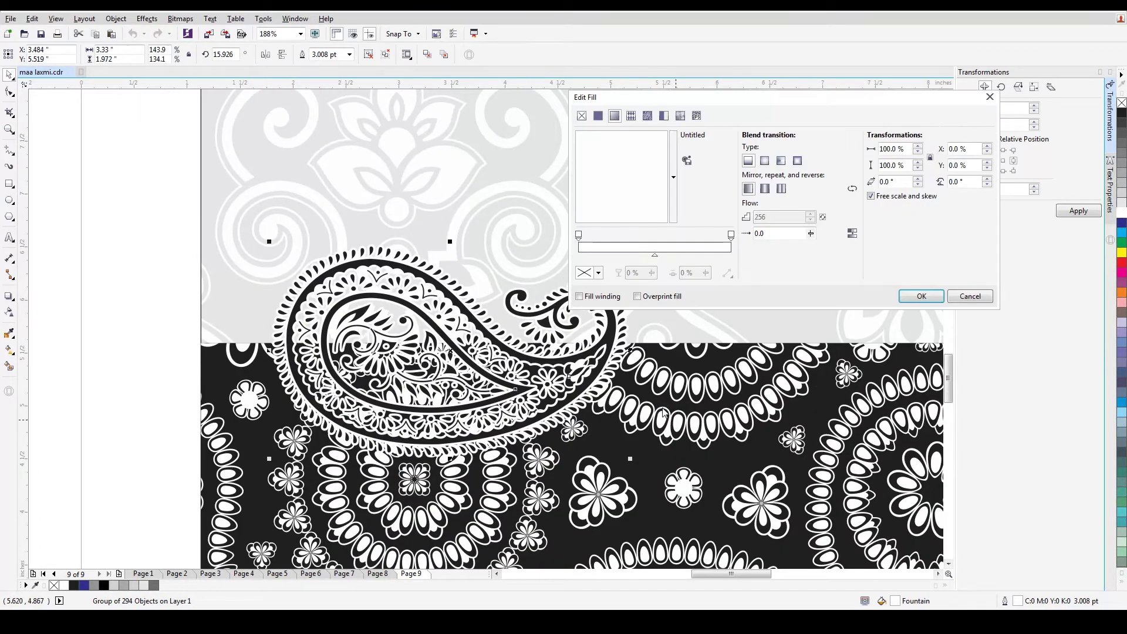
{"action": "key", "text": "Escape"}
{"action": "key", "text": "F12"}
{"action": "left_click", "coordinate": [488, 233]}
{"action": "left_click", "coordinate": [461, 334]}
{"action": "left_click", "coordinate": [551, 421]}
{"action": "scroll", "coordinate": [401, 311], "scroll_direction": "down", "scroll_amount": 4}
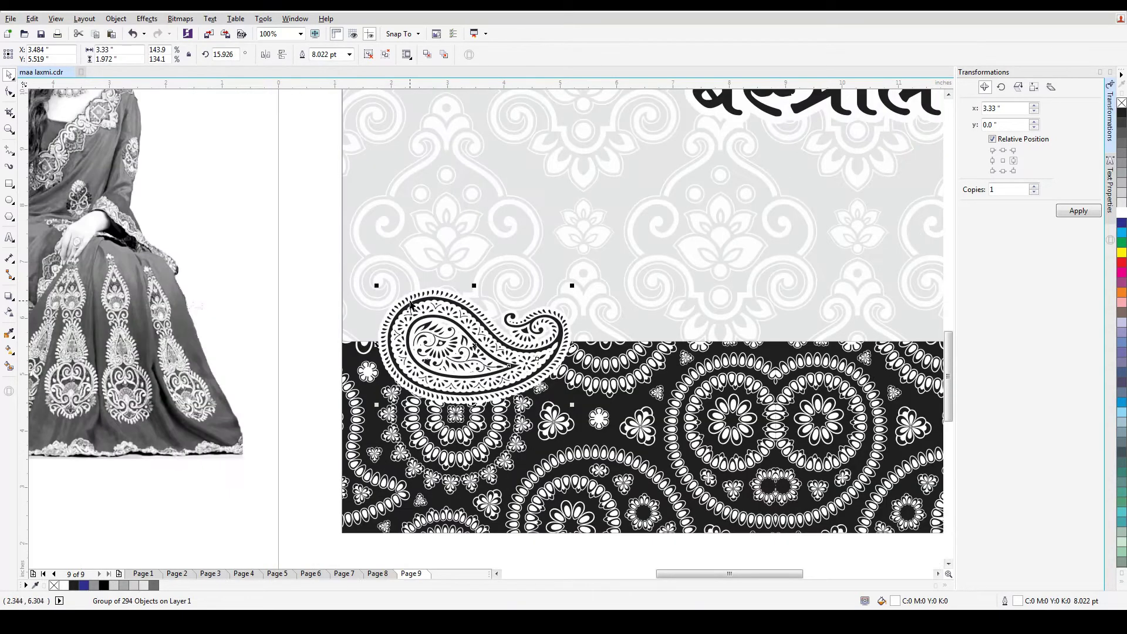
{"action": "left_click_drag", "start_coordinate": [339, 252], "coordinate": [515, 376]}
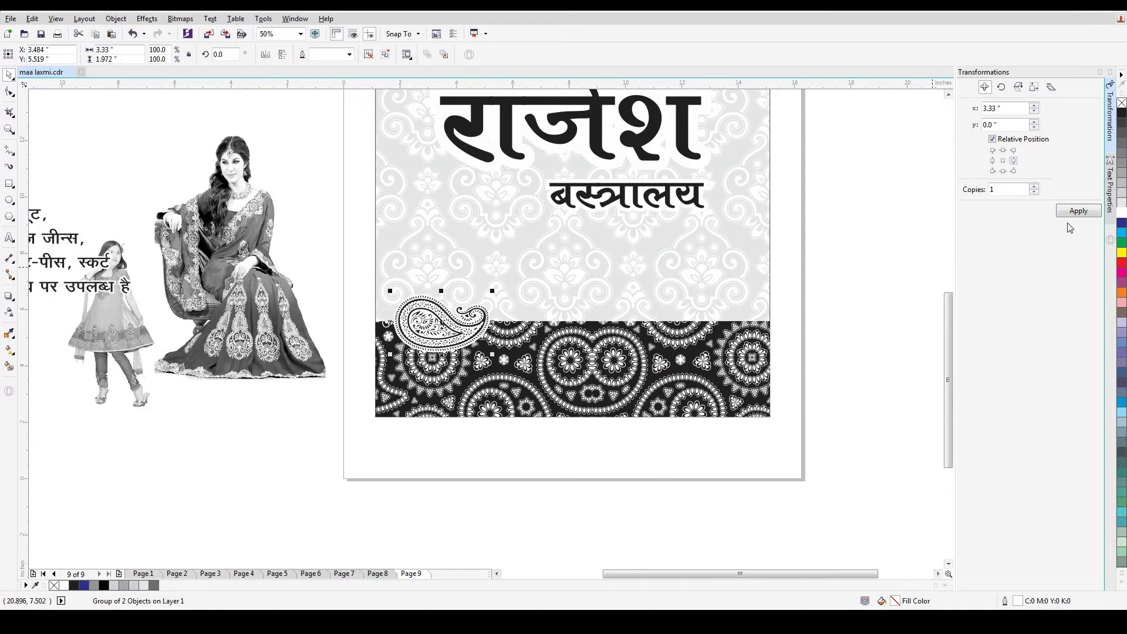
- Repeat the grouped paisley at 3.33-inch horizontal intervals to make a row of four along the band's upper edge
{"action": "left_click", "coordinate": [1013, 160]}
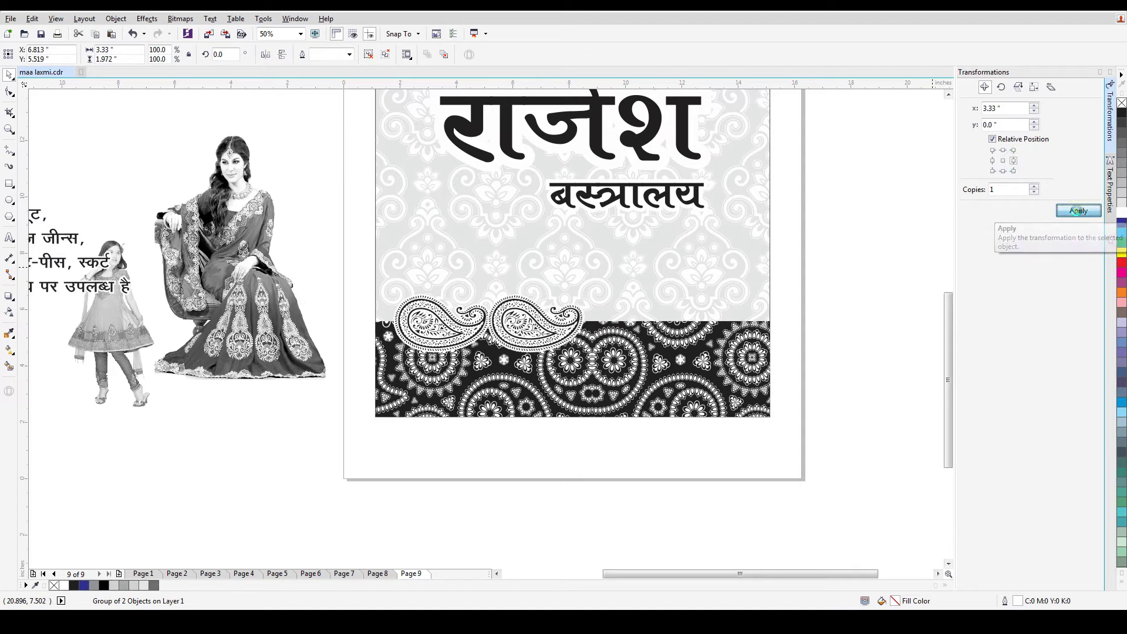
{"action": "left_click", "coordinate": [1079, 212]}
{"action": "left_click", "coordinate": [1079, 211]}
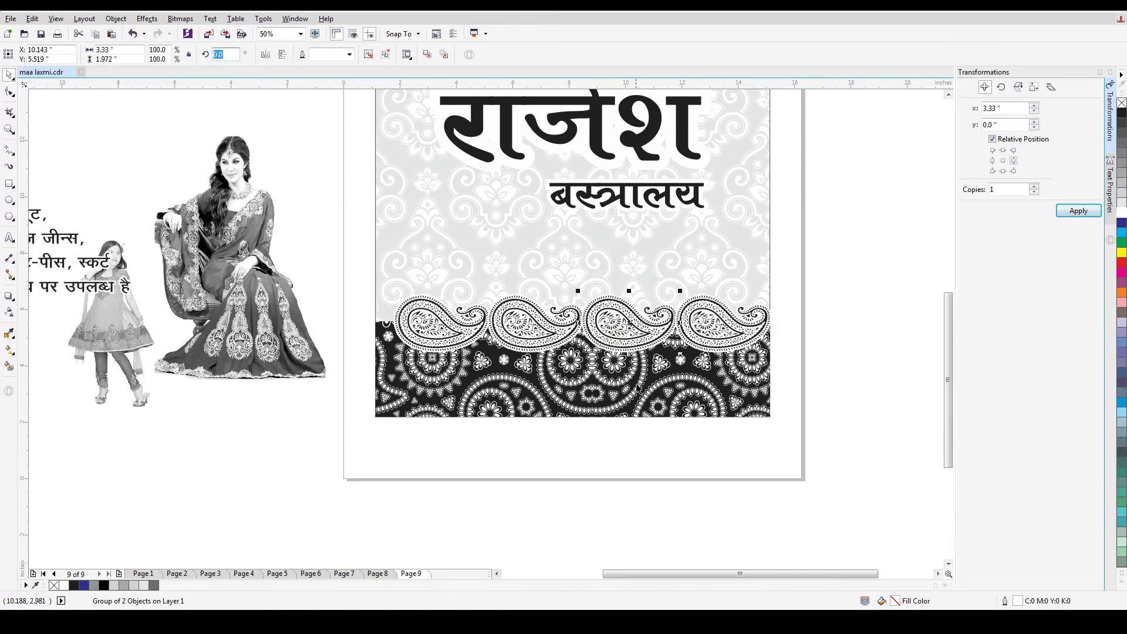
- Mirror the first and third paisleys vertically so the motifs in the row alternate
{"action": "left_click", "coordinate": [267, 56]}
{"action": "key", "text": "ctrl+z"}
{"action": "left_click", "coordinate": [282, 58]}
{"action": "left_click", "coordinate": [450, 341]}
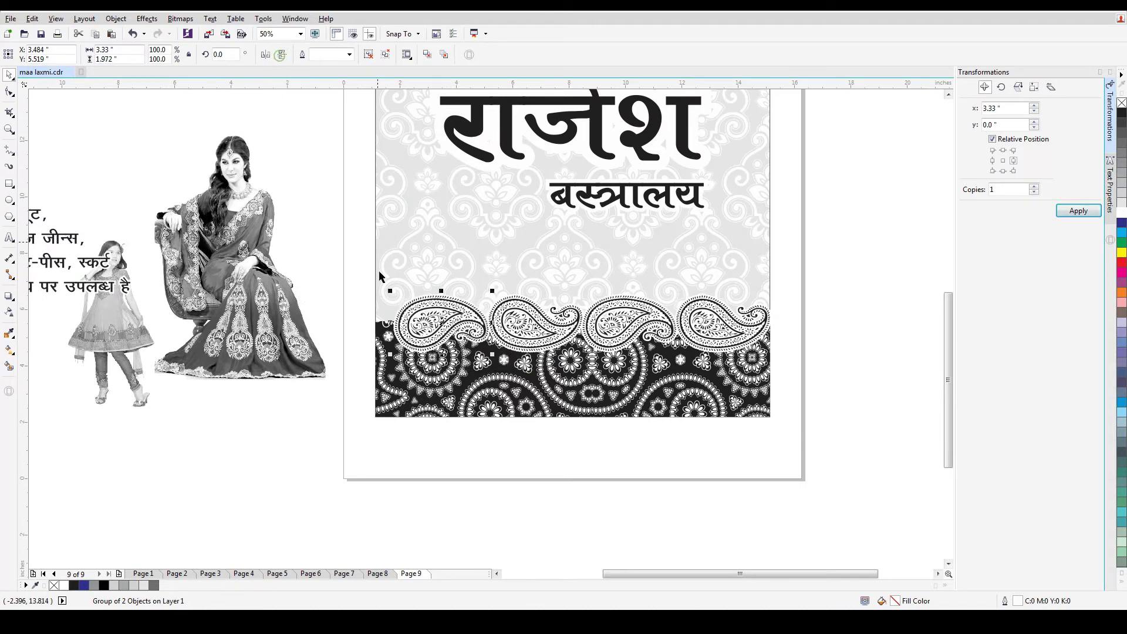
- Group the four paisleys and centre the row horizontally on the black patterned band
{"action": "left_click_drag", "start_coordinate": [327, 242], "coordinate": [787, 393]}
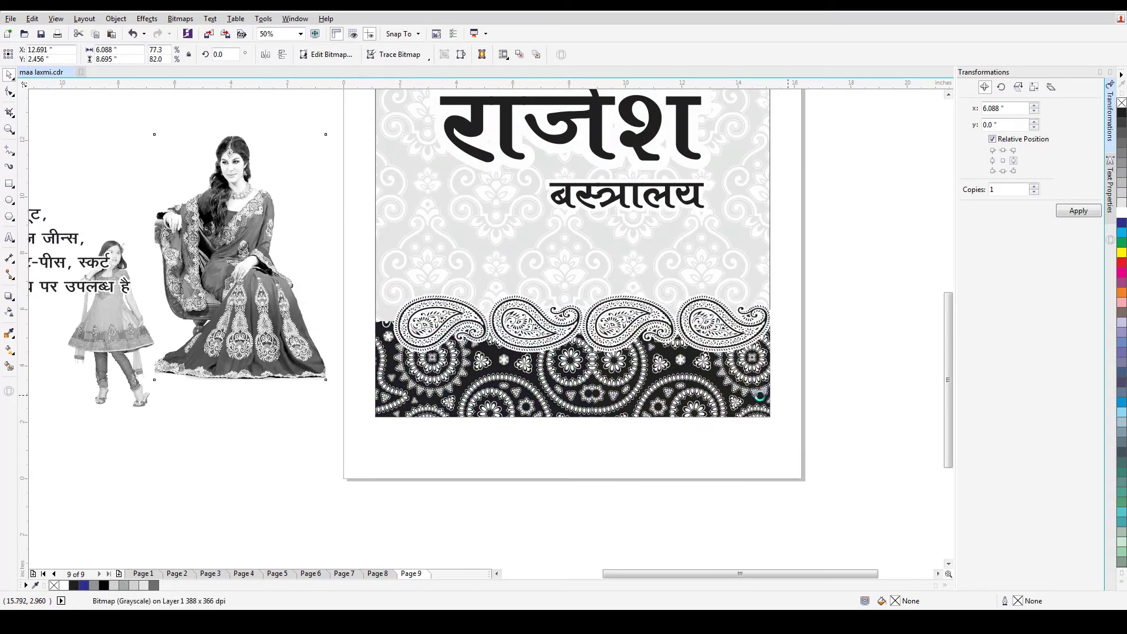
{"action": "key", "text": "ctrl+z"}
{"action": "left_click_drag", "start_coordinate": [840, 259], "coordinate": [354, 395]}
{"action": "key", "text": "ctrl+g"}
{"action": "left_click", "coordinate": [491, 384], "text": "shift"}
{"action": "left_click", "coordinate": [662, 440]}
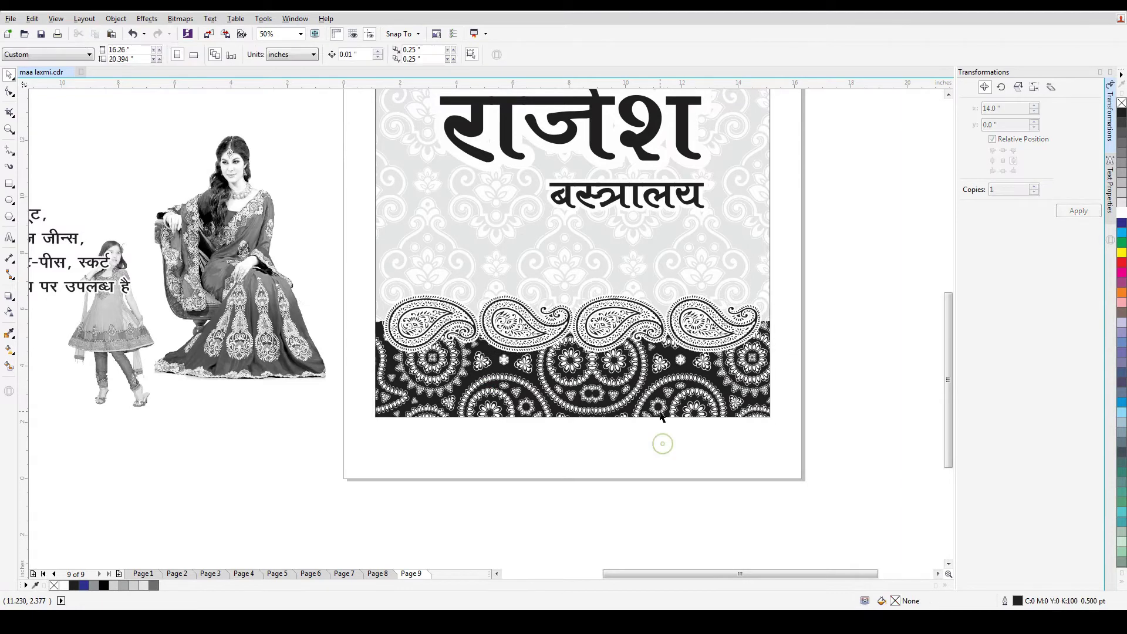
{"action": "left_click", "coordinate": [656, 320]}
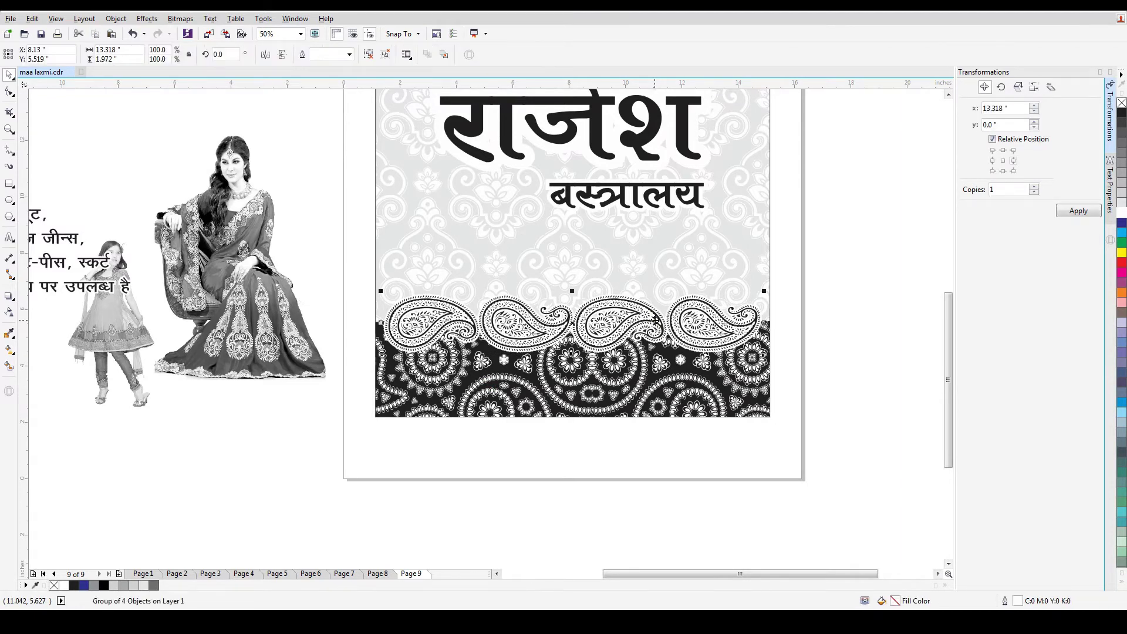
{"action": "left_click", "coordinate": [847, 348]}
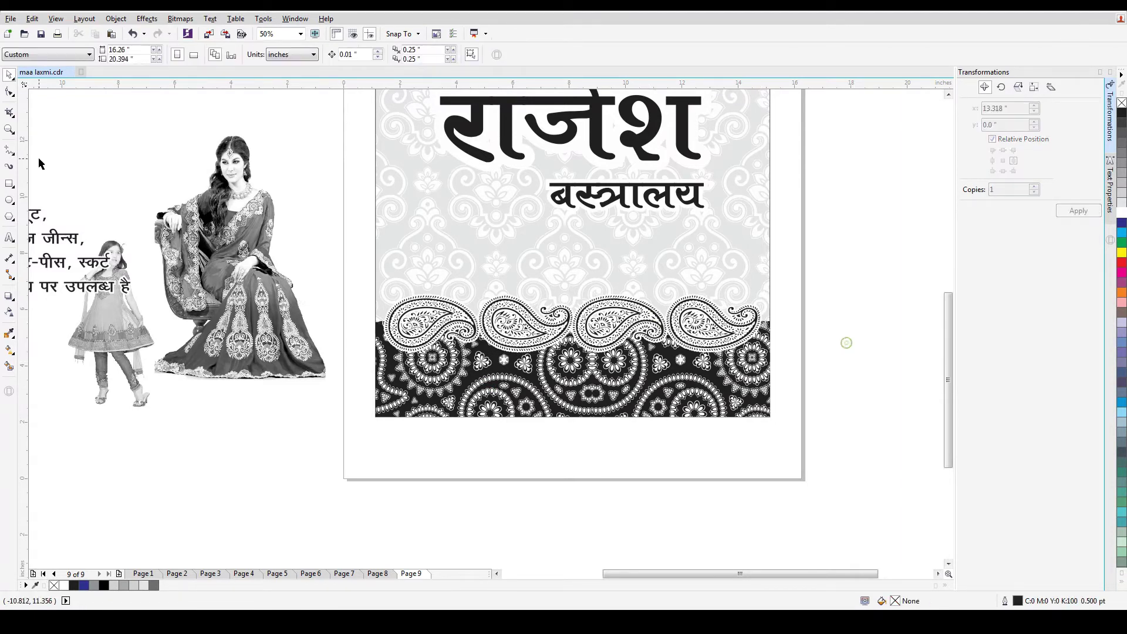
- Draw a 14 by 1.5 inch rectangle across the black patterned band and fill it white
{"action": "left_click", "coordinate": [10, 183]}
{"action": "mouse_move", "coordinate": [373, 354]}
{"action": "left_mouse_down"}
{"action": "mouse_move", "coordinate": [675, 398]}
{"action": "mouse_move", "coordinate": [769, 396]}
{"action": "left_mouse_up"}
{"action": "key", "text": "space"}
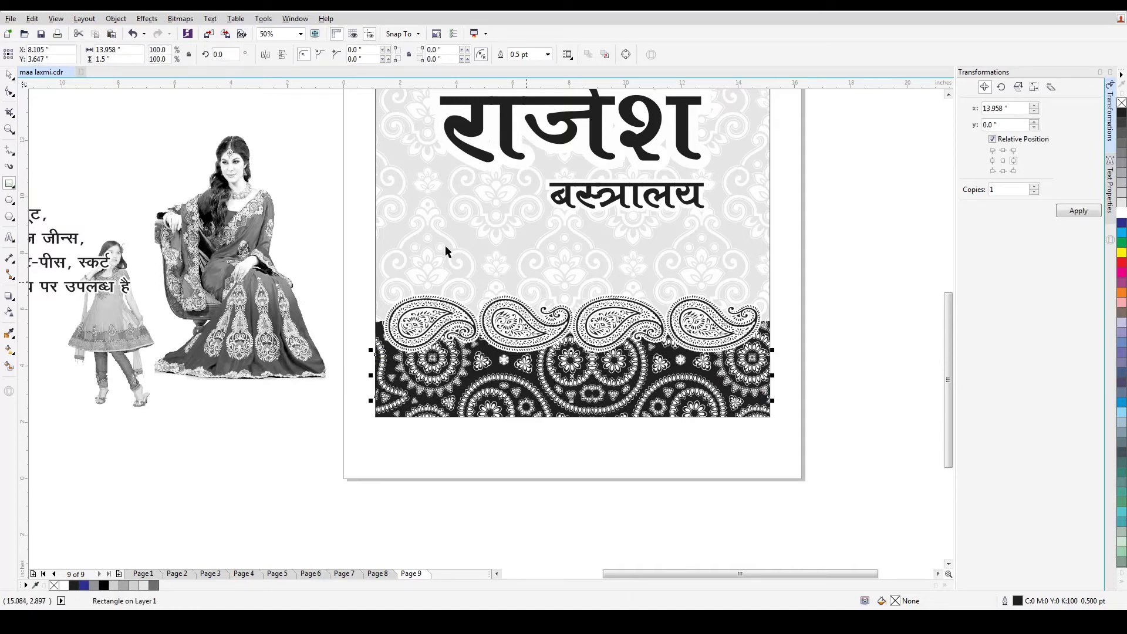
{"action": "left_click_drag", "start_coordinate": [131, 49], "coordinate": [24, 49]}
{"action": "type", "text": "14"}
{"action": "key", "text": "Return"}
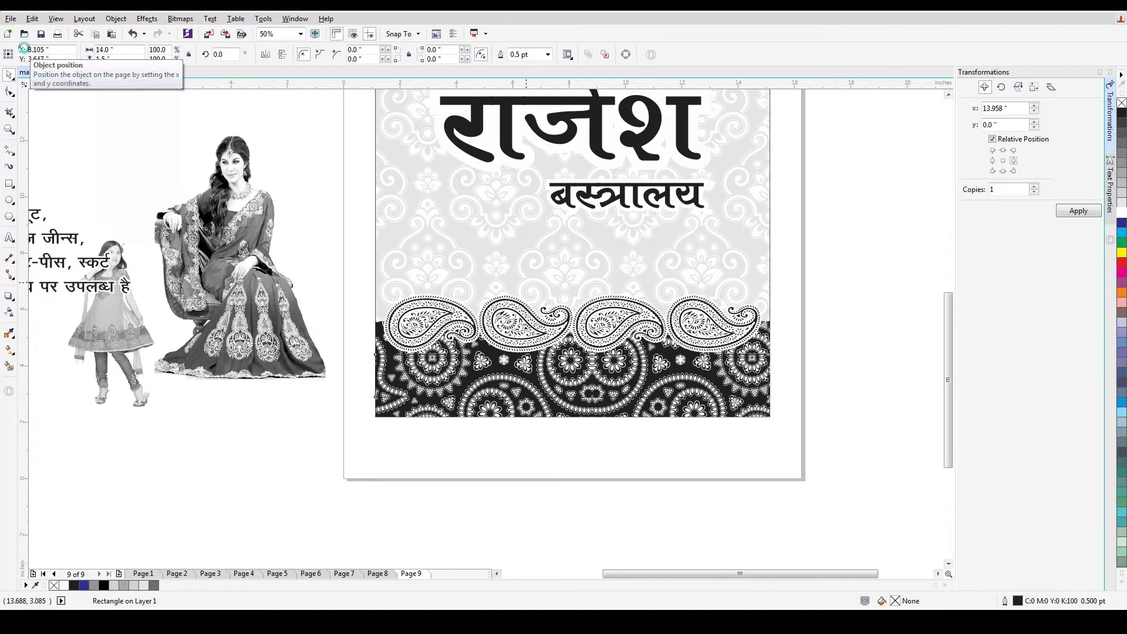
{"action": "left_click", "coordinate": [1121, 214]}
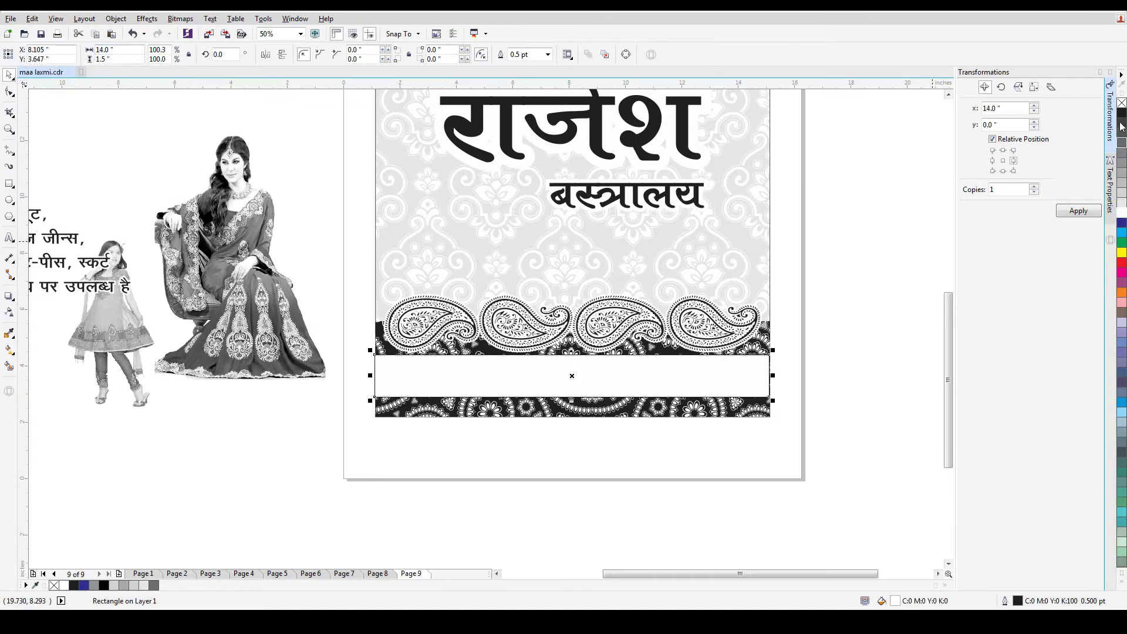
- Centre the white strip horizontally on the layout, remove its outline and nudge it slightly up
{"action": "left_click", "coordinate": [667, 244], "text": "shift"}
{"action": "key", "text": "c"}
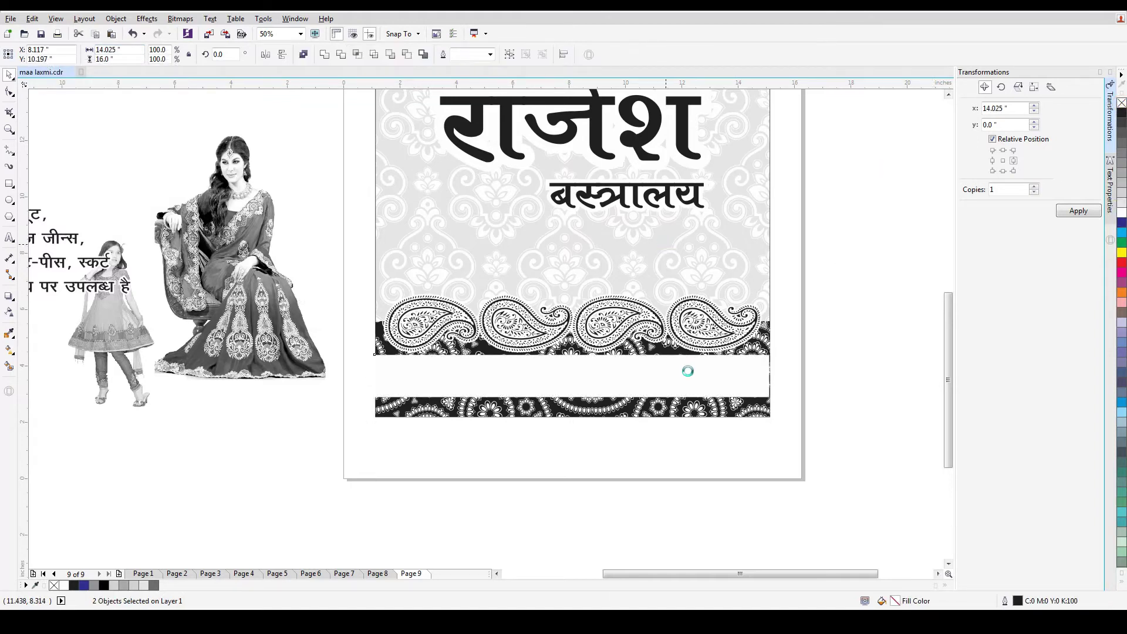
{"action": "left_click", "coordinate": [701, 487]}
{"action": "left_click", "coordinate": [658, 392]}
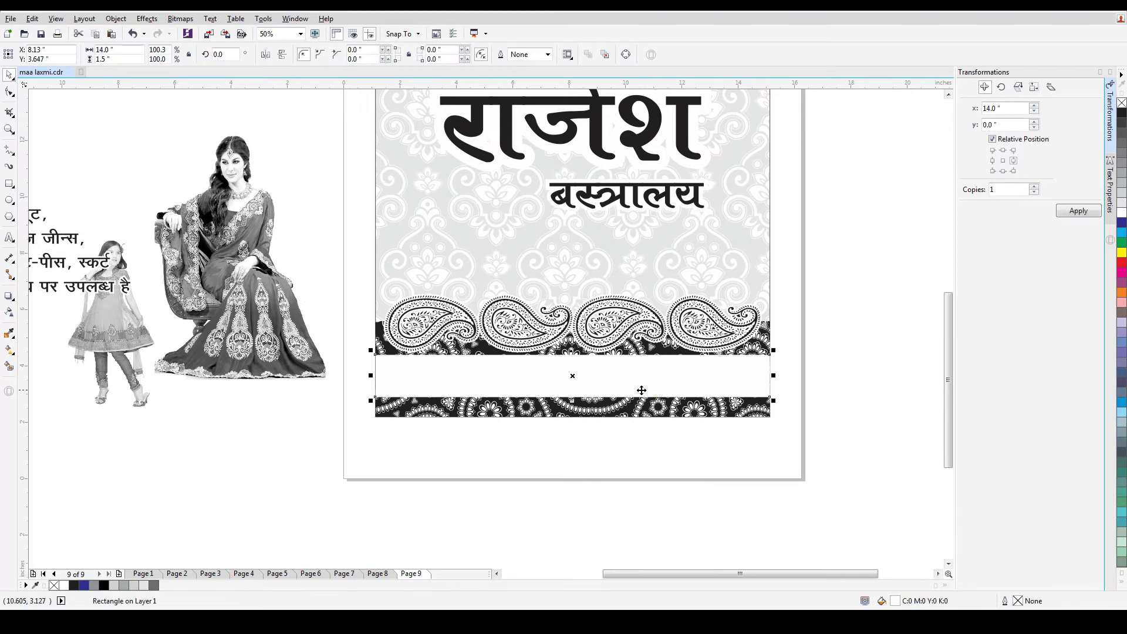
{"action": "left_click_drag", "start_coordinate": [640, 391], "coordinate": [640, 387]}
{"action": "left_click", "coordinate": [660, 468]}
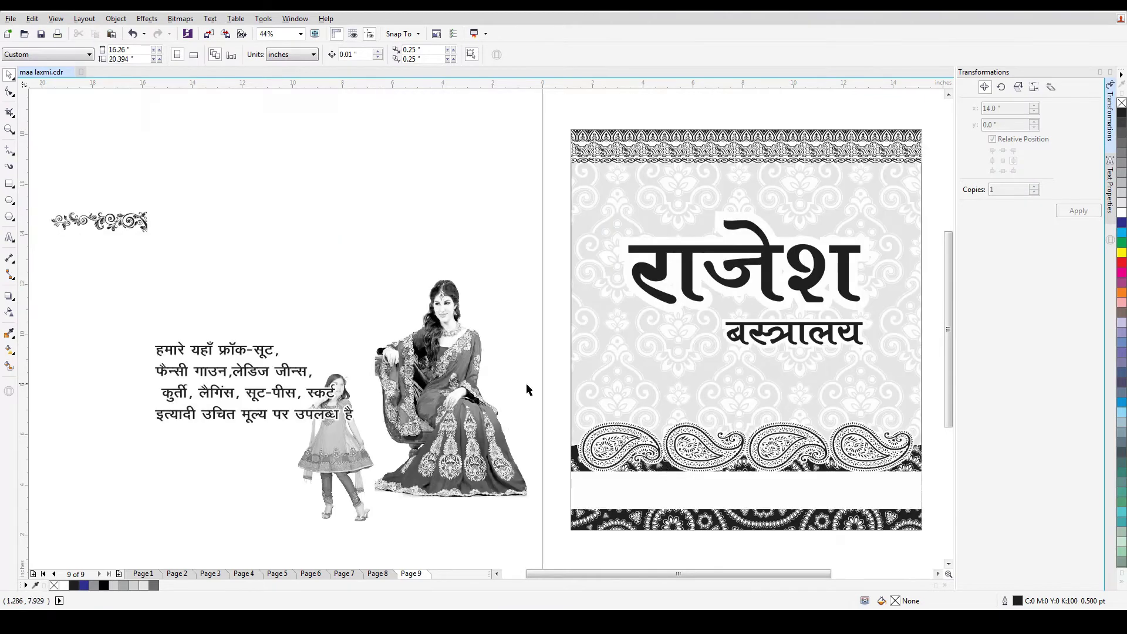
- Move the floral scroll ornament to the blank area just above the seated saree model
{"action": "left_click_drag", "start_coordinate": [118, 220], "coordinate": [481, 238]}
{"action": "left_click", "coordinate": [494, 302]}
{"action": "key", "text": "z"}
{"action": "left_click_drag", "start_coordinate": [213, 152], "coordinate": [880, 407]}
{"action": "key", "text": "space"}
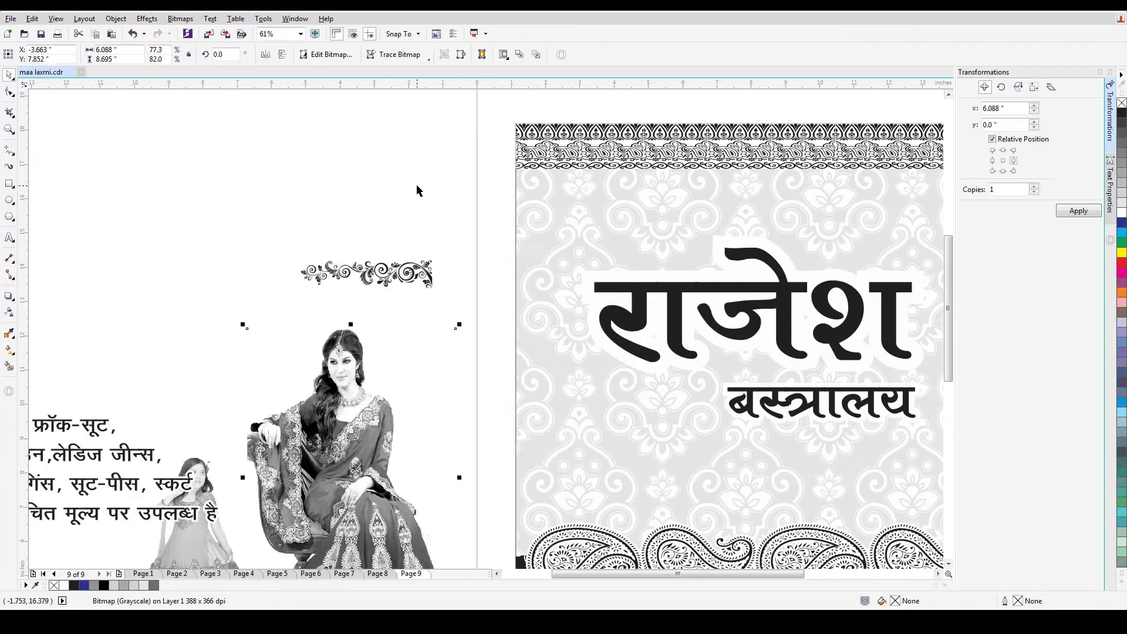
- Draw a rectangle about 6.84 by 1.73 inches in the blank area above the floral ornament
{"action": "left_click", "coordinate": [417, 191]}
{"action": "left_click", "coordinate": [10, 183]}
{"action": "left_click_drag", "start_coordinate": [180, 145], "coordinate": [417, 206]}
{"action": "key", "text": "space"}
- Round the rectangle's lower-left and upper-right corners with a 0.9-inch radius
{"action": "double_click", "coordinate": [366, 57]}
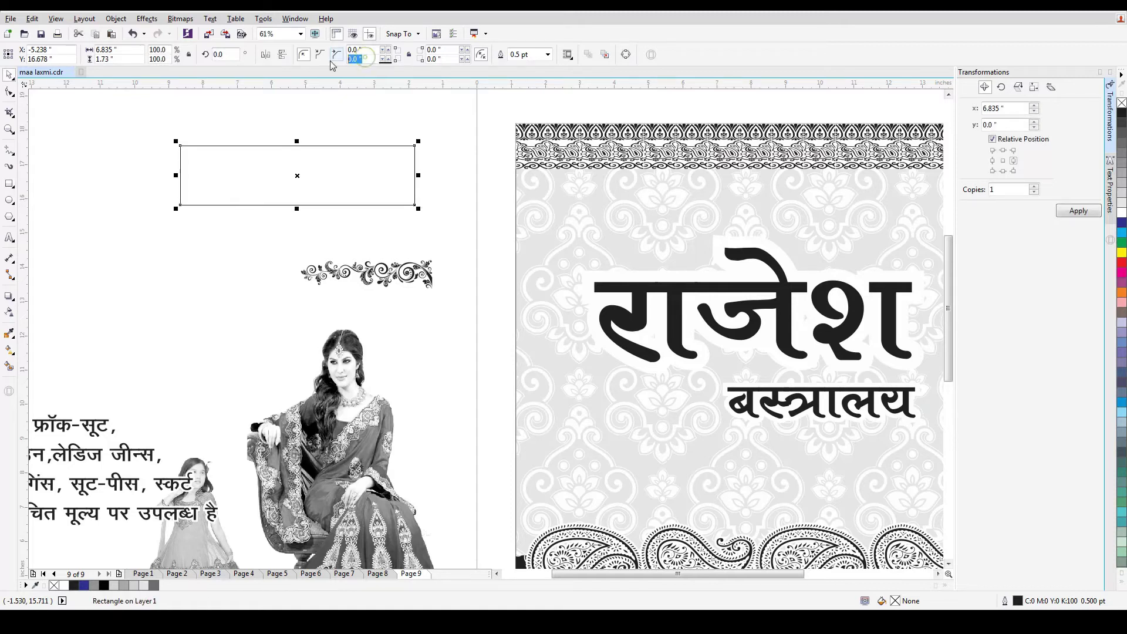
{"action": "type", "text": "0.5"}
{"action": "key", "text": "Return"}
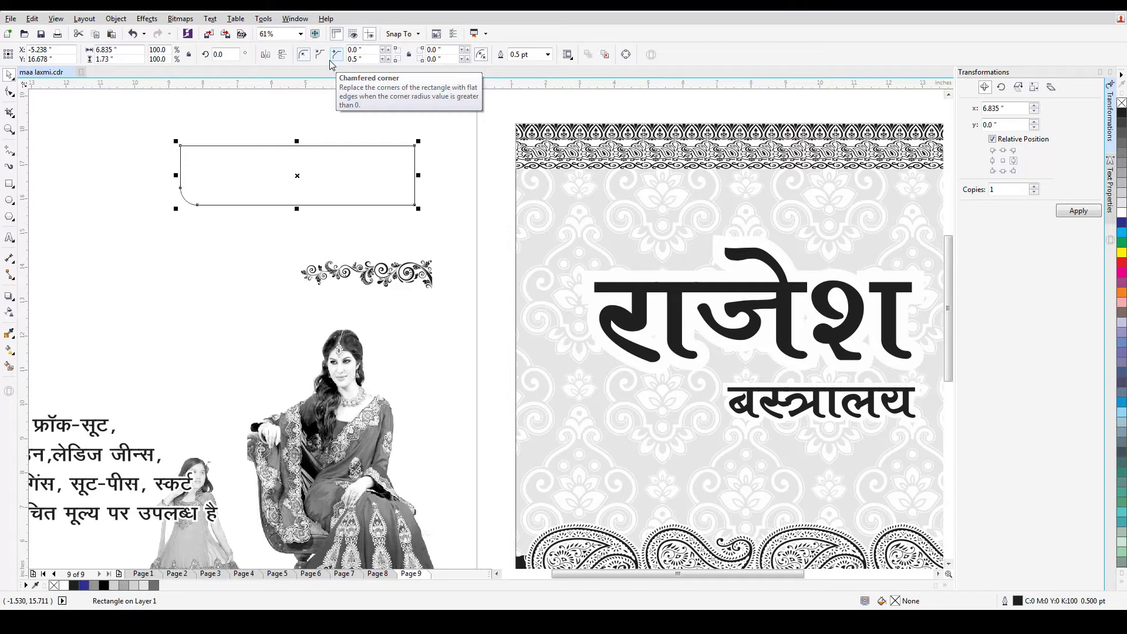
{"action": "type", "text": "0.9"}
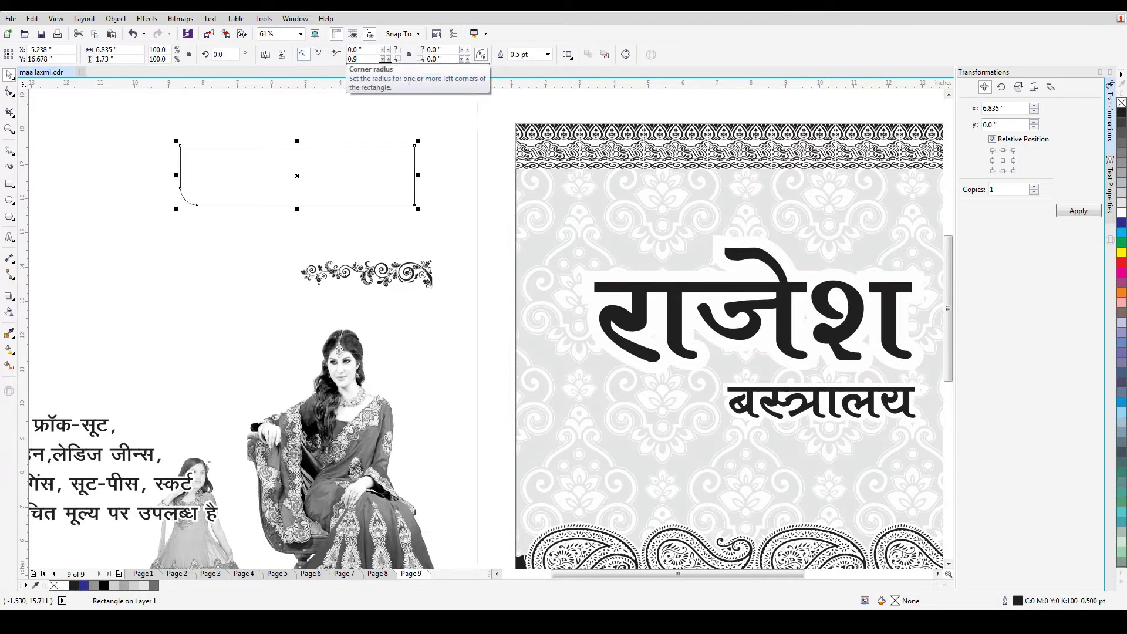
{"action": "key", "text": "Return"}
{"action": "type", "text": "0.9"}
{"action": "key", "text": "Return"}
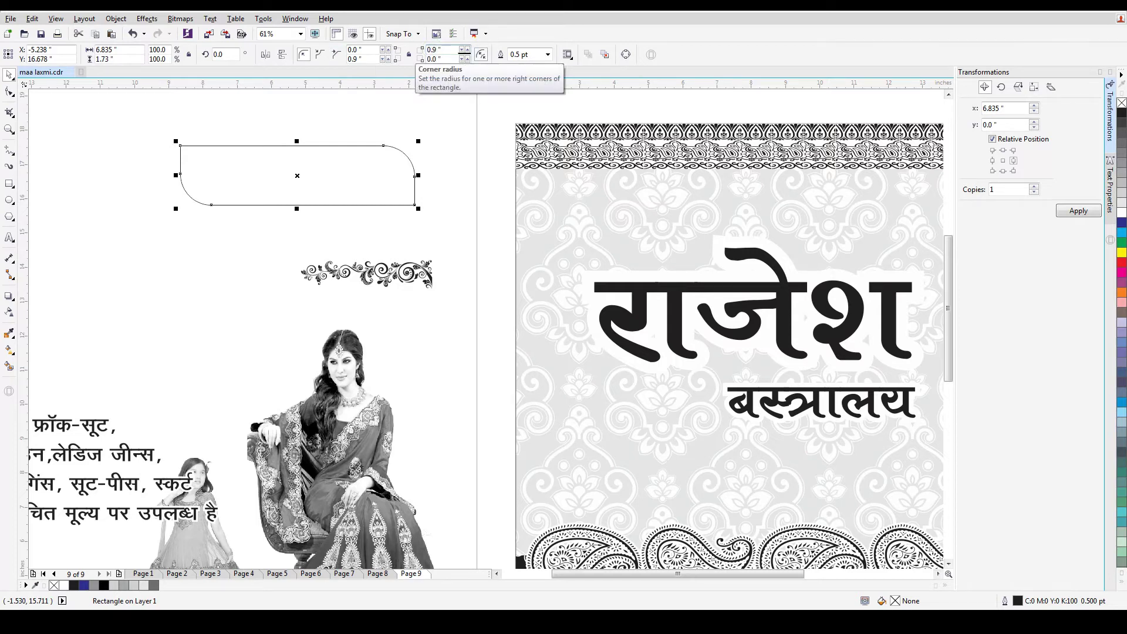
- Reshape the two rounded corners to a radius of about 0.865 inch
{"action": "left_click", "coordinate": [9, 92]}
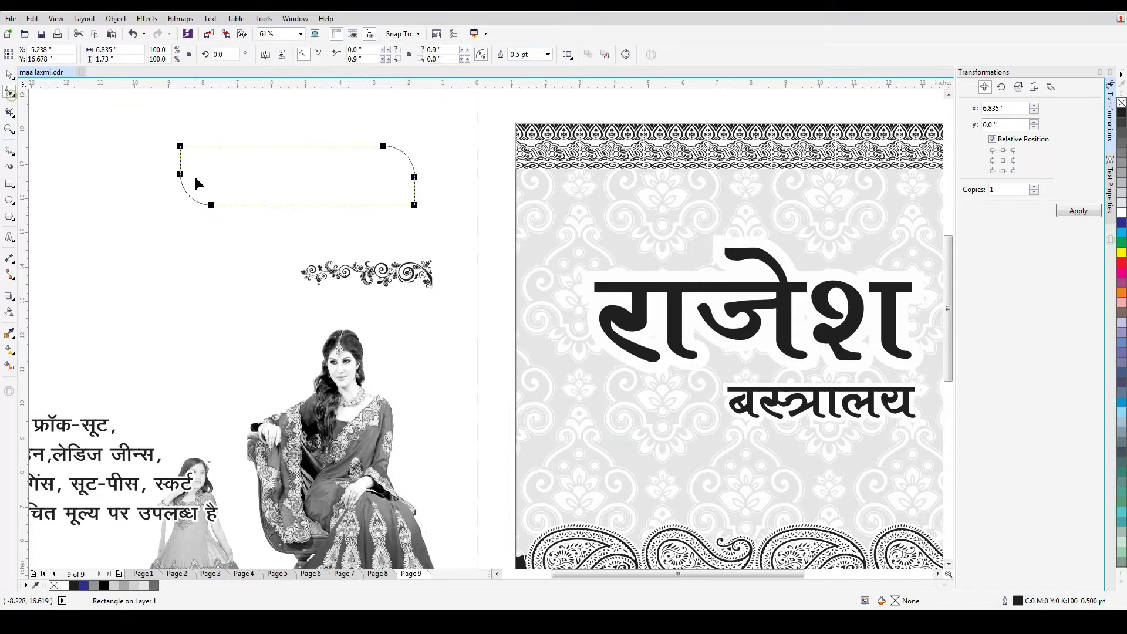
{"action": "left_click_drag", "start_coordinate": [181, 174], "coordinate": [179, 172]}
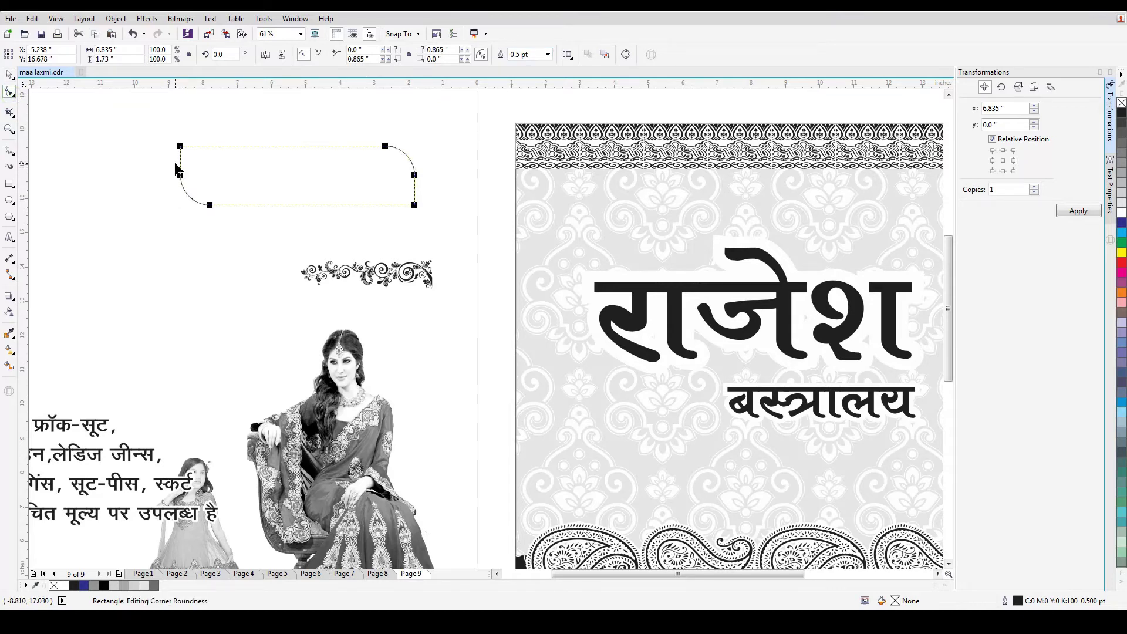
{"action": "key", "text": "space"}
{"action": "left_click", "coordinate": [326, 126]}
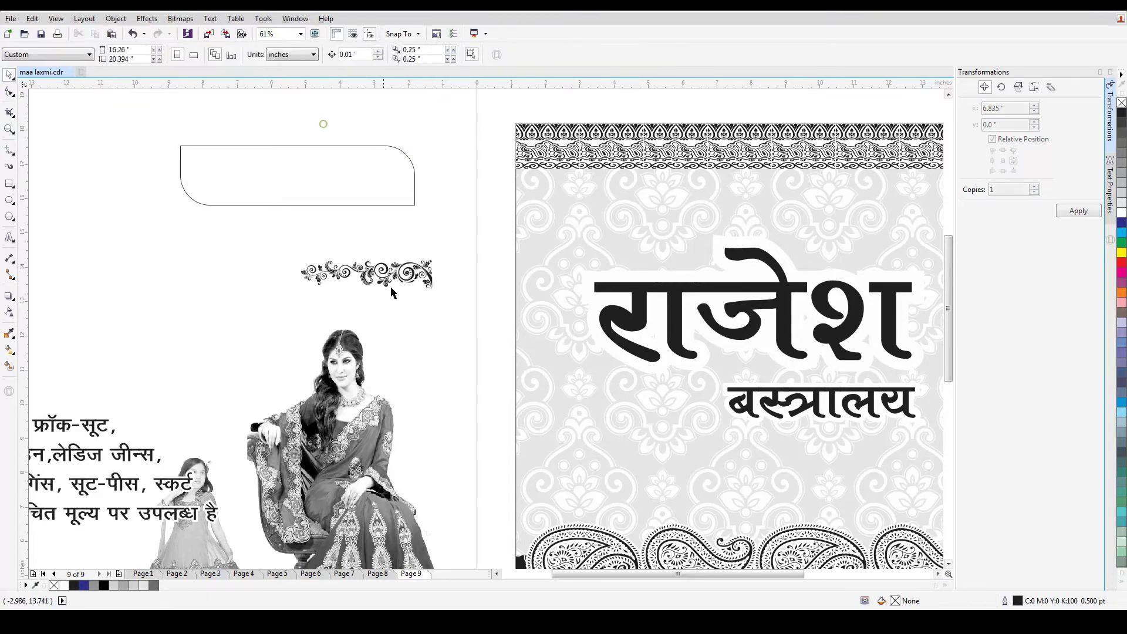
- Fill the rounded box white and give it a 4.0 pt outline set behind the fill and scaling with the object
{"action": "left_click", "coordinate": [371, 188]}
{"action": "left_click", "coordinate": [1123, 114]}
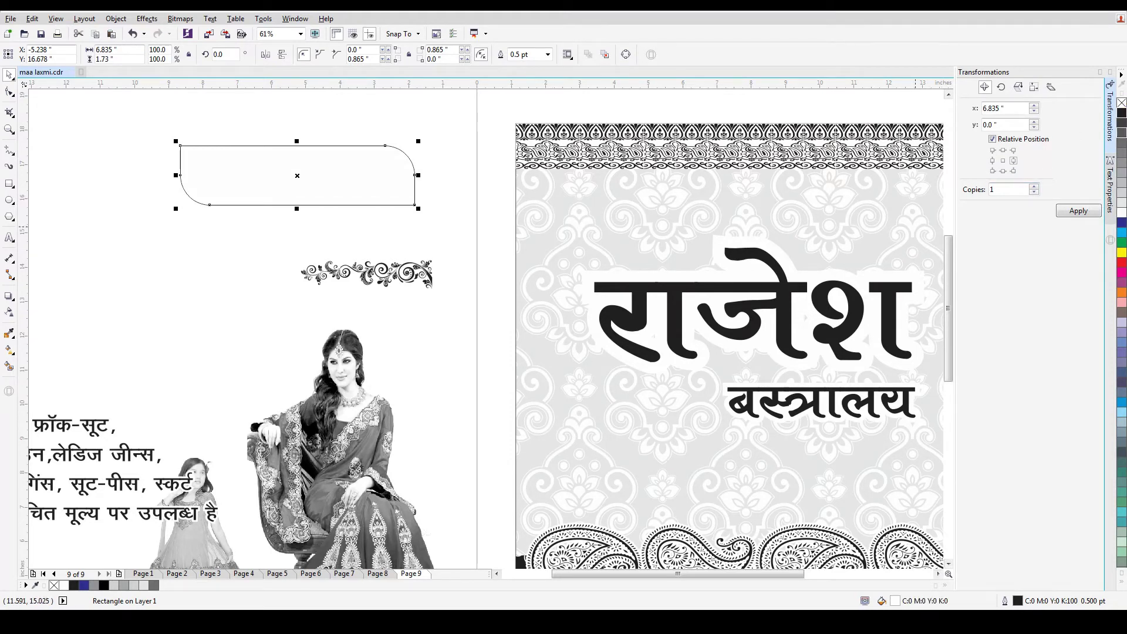
{"action": "key", "text": "F12"}
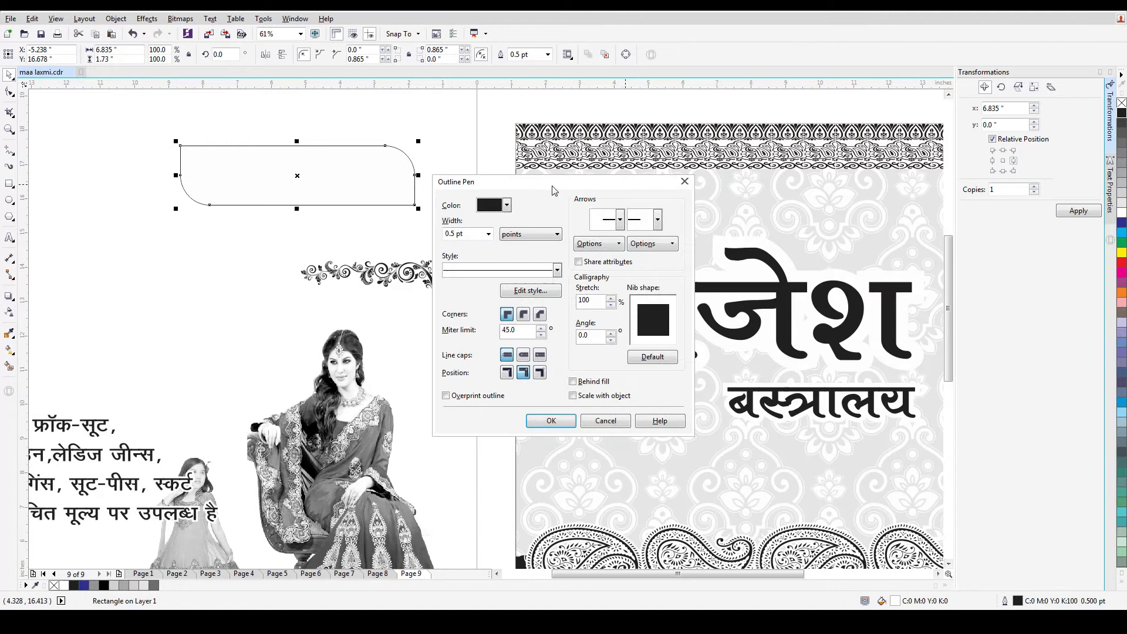
{"action": "left_click", "coordinate": [488, 234]}
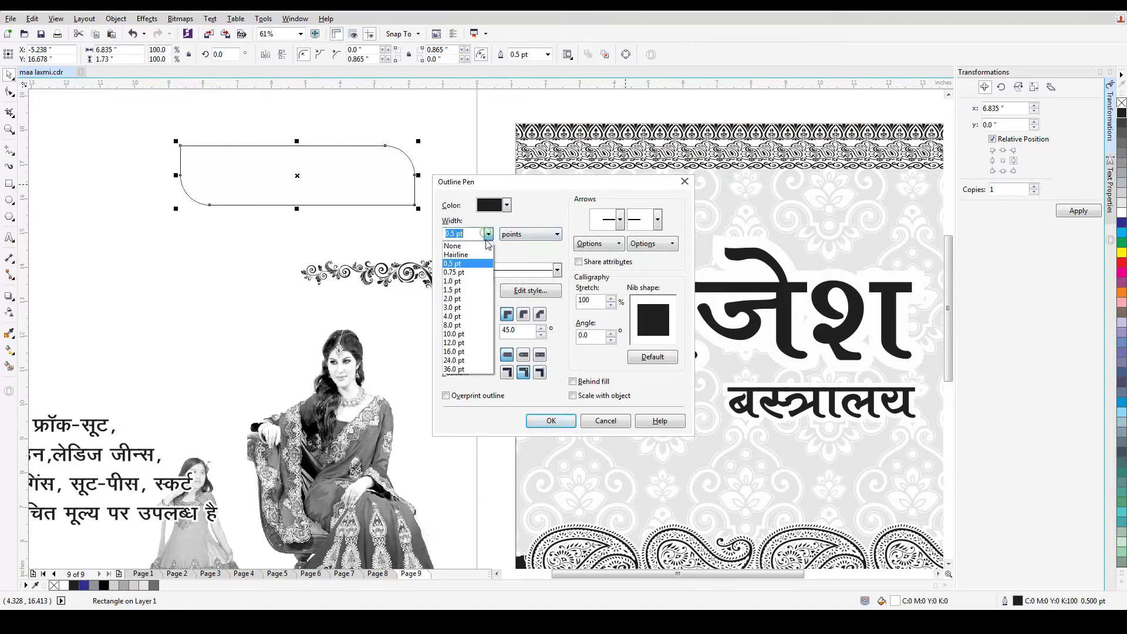
{"action": "left_click", "coordinate": [459, 322]}
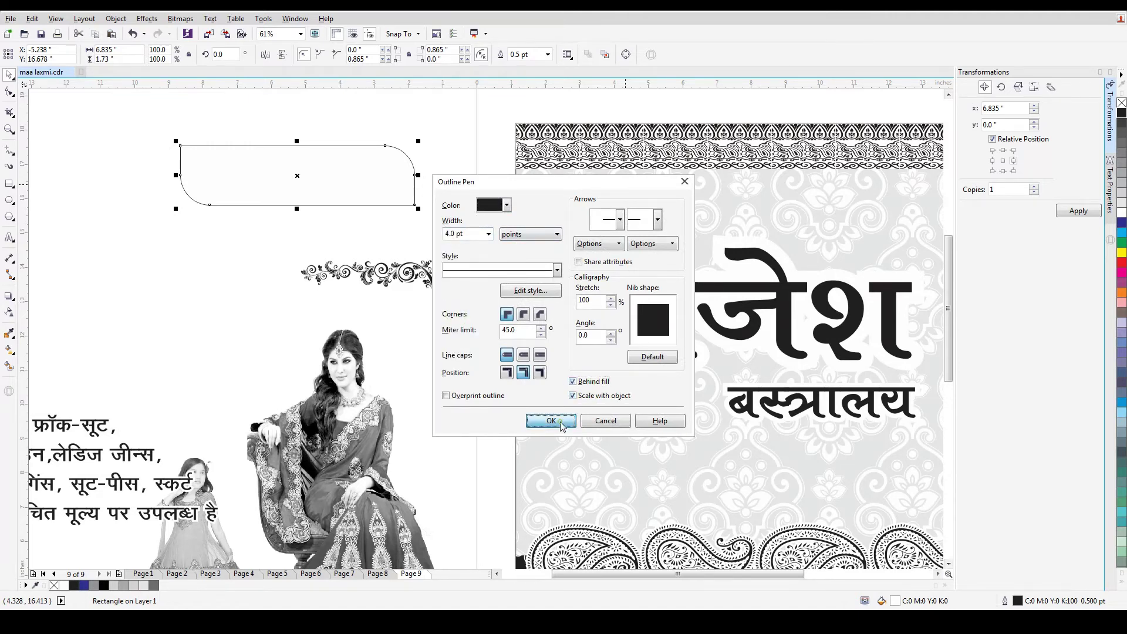
{"action": "left_click", "coordinate": [549, 421]}
- Place the floral ornament on the upper edge of the rounded box, near its right end
{"action": "left_click", "coordinate": [392, 238]}
{"action": "left_click_drag", "start_coordinate": [427, 281], "coordinate": [411, 146]}
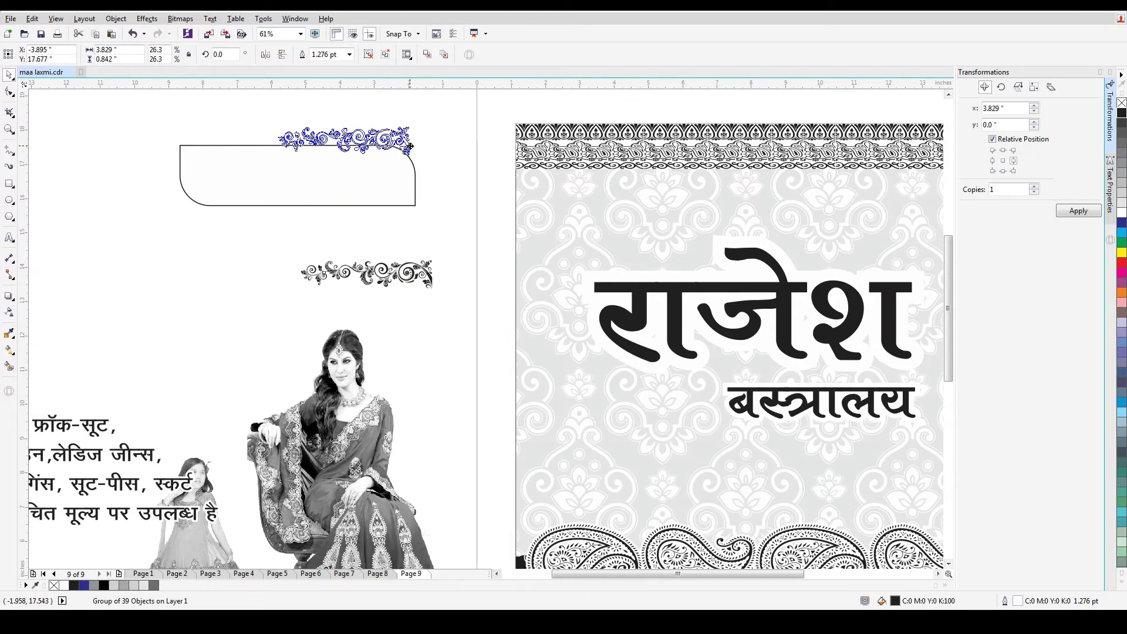
{"action": "left_click_drag", "start_coordinate": [411, 146], "coordinate": [411, 146]}
- Mirror the rounded box vertically and align the floral ornament with its right edge
{"action": "left_click", "coordinate": [361, 202]}
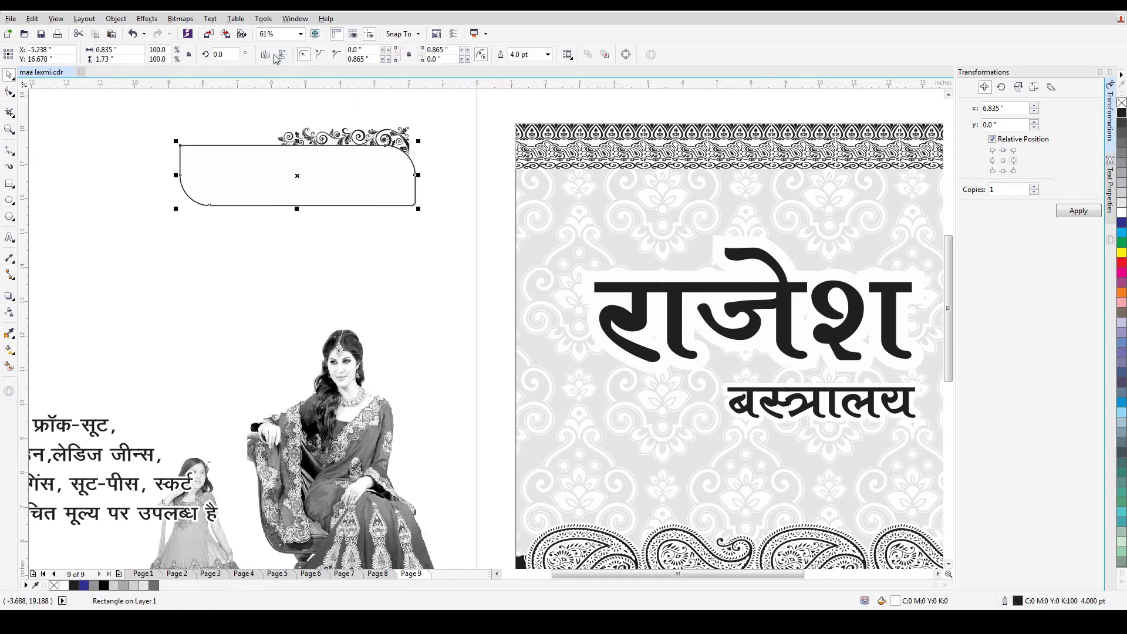
{"action": "left_click", "coordinate": [282, 54]}
{"action": "left_click", "coordinate": [415, 289]}
{"action": "left_click", "coordinate": [381, 137]}
{"action": "left_click", "coordinate": [370, 182], "text": "shift"}
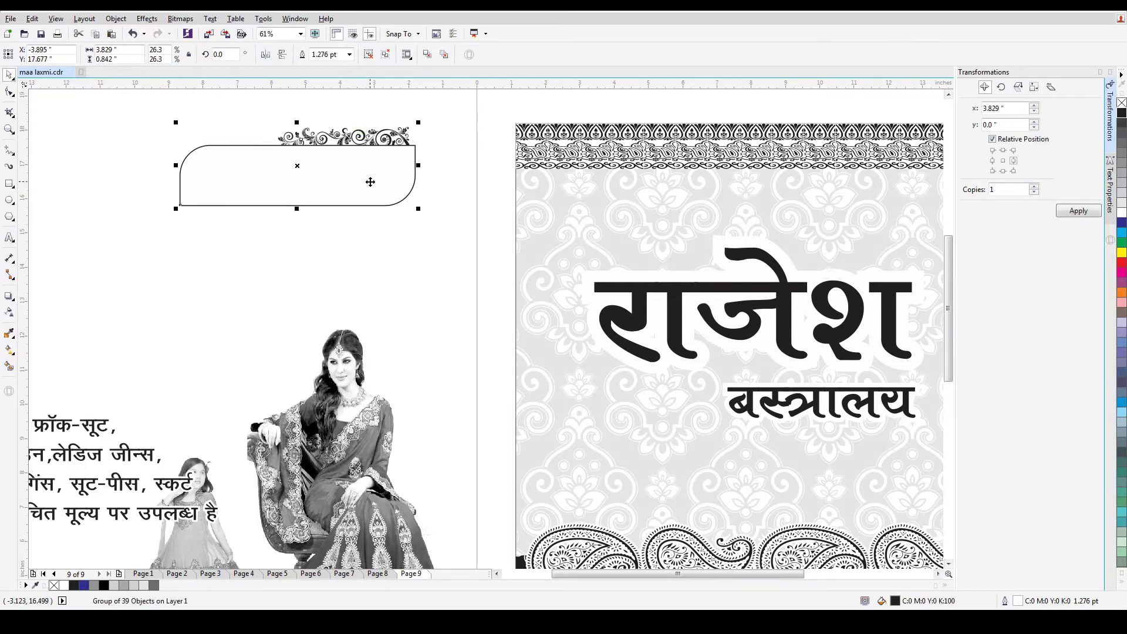
{"action": "left_click", "coordinate": [390, 247]}
- Make a mirrored copy of the floral ornament at the box's lower-left corner
{"action": "left_click", "coordinate": [377, 136]}
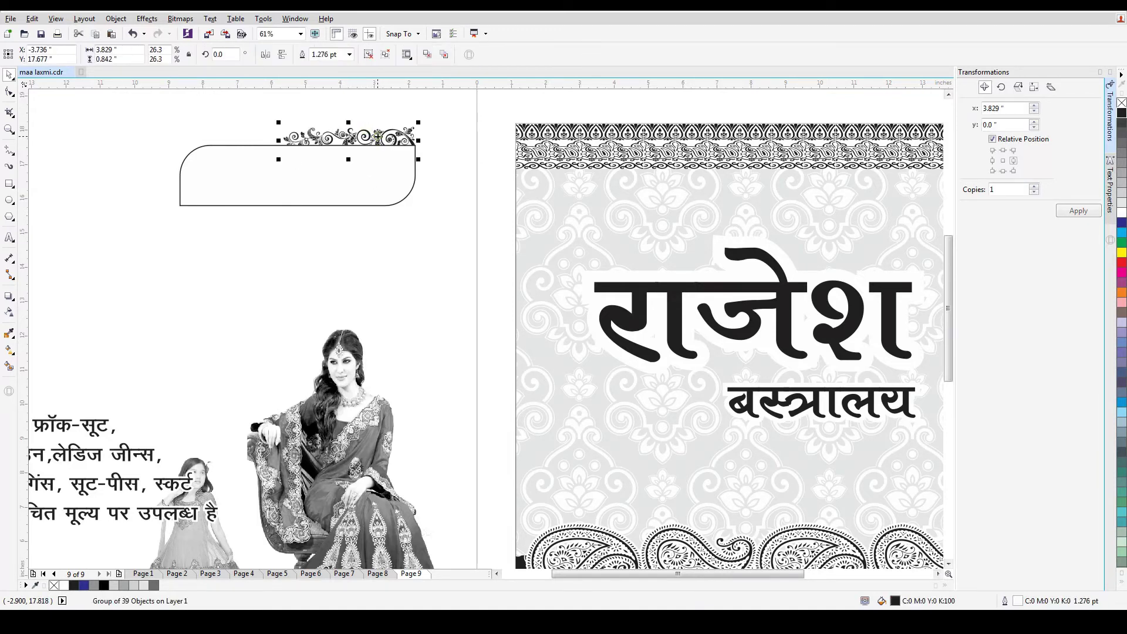
{"action": "left_click", "coordinate": [354, 199], "text": "shift"}
{"action": "key", "text": "b"}
{"action": "left_click", "coordinate": [408, 203]}
{"action": "left_click", "coordinate": [408, 198]}
{"action": "left_click", "coordinate": [282, 55]}
{"action": "left_click", "coordinate": [218, 183], "text": "shift"}
{"action": "left_click", "coordinate": [235, 192]}
- Shift the mirrored ornament down by its own height so it hangs beneath the box's lower edge
{"action": "left_click", "coordinate": [1004, 170]}
{"action": "left_click", "coordinate": [1077, 210]}
{"action": "left_click", "coordinate": [264, 192]}
{"action": "left_click", "coordinate": [264, 220]}
{"action": "left_click", "coordinate": [346, 241]}
{"action": "left_click", "coordinate": [383, 139]}
{"action": "left_click", "coordinate": [382, 183]}
{"action": "left_click", "coordinate": [264, 221]}
- Group the box with both ornaments and place it beneath the subtitle, scaled to about 5.6 inches wide
{"action": "left_click_drag", "start_coordinate": [114, 110], "coordinate": [446, 262]}
{"action": "key", "text": "ctrl+g"}
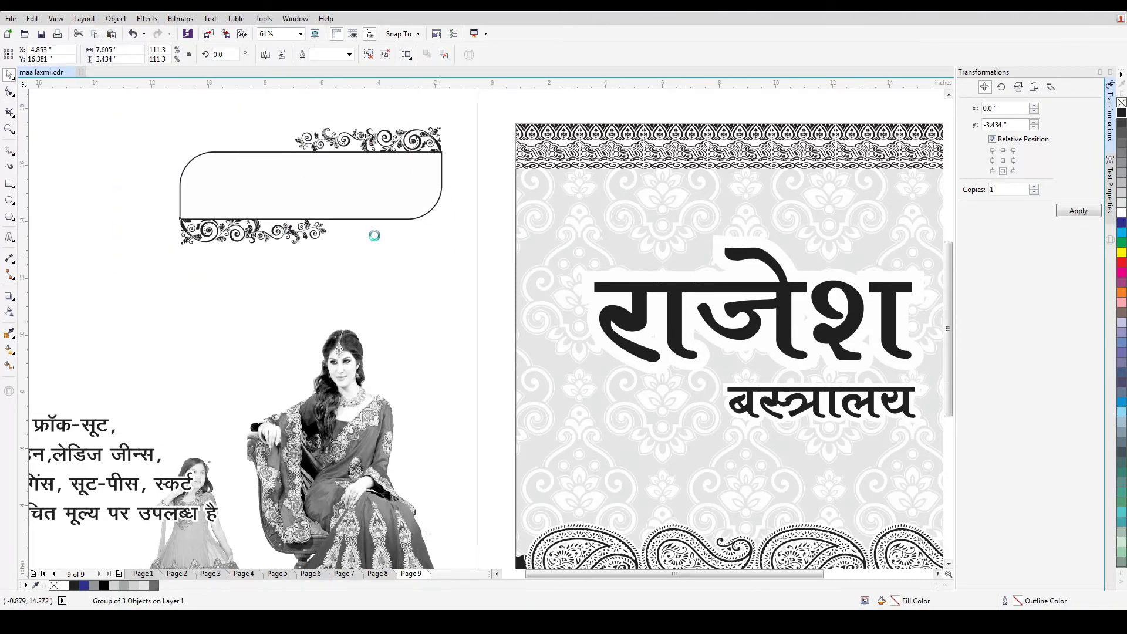
{"action": "scroll", "coordinate": [372, 246], "scroll_direction": "down", "scroll_amount": 1}
{"action": "left_click_drag", "start_coordinate": [368, 163], "coordinate": [744, 406]}
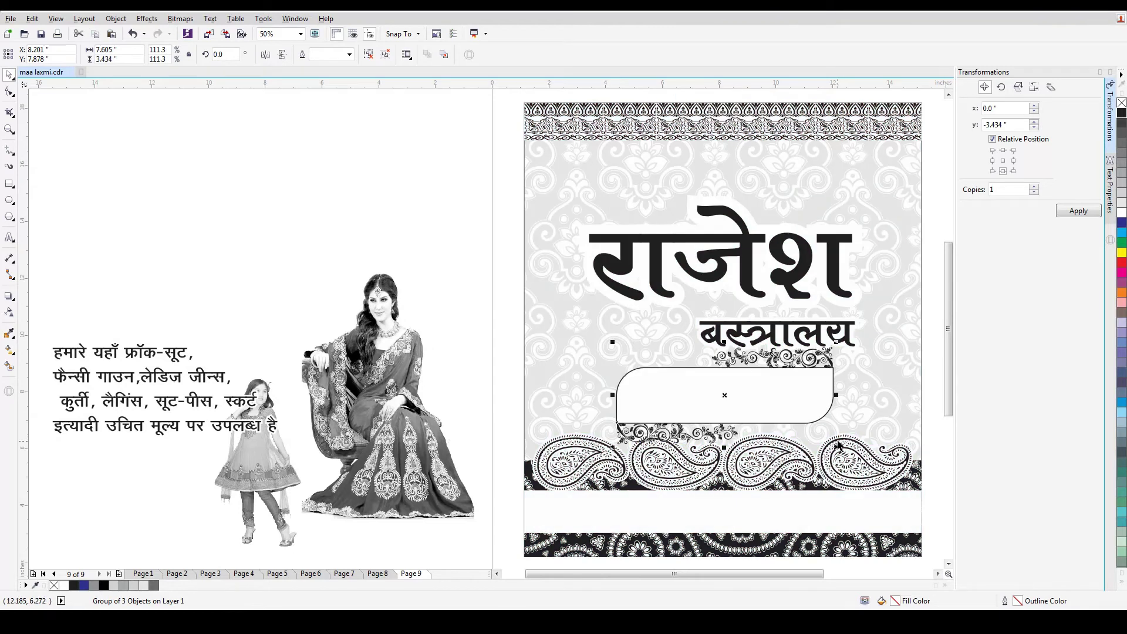
{"action": "left_click_drag", "start_coordinate": [834, 446], "coordinate": [808, 436]}
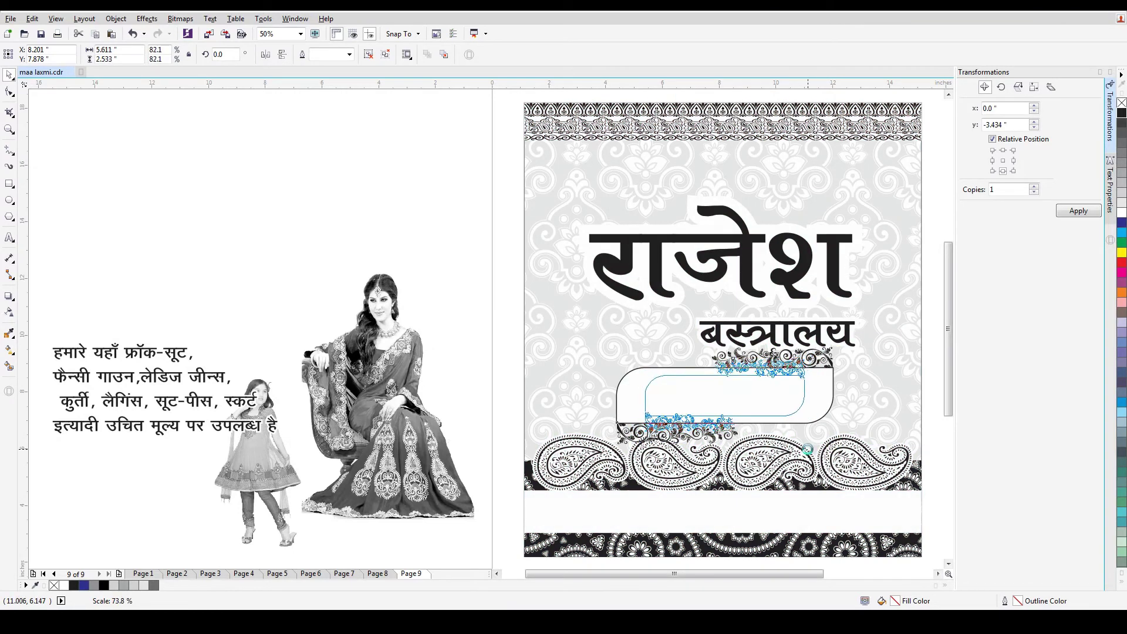
- Centre-align the four-line product text beside the models
{"action": "left_click", "coordinate": [126, 353]}
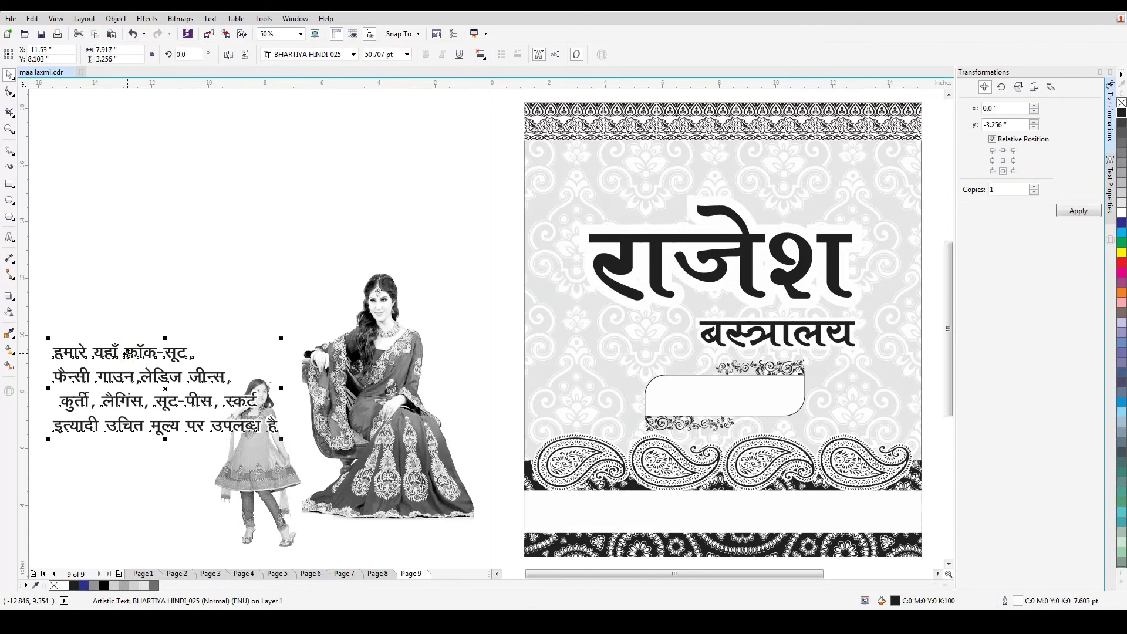
{"action": "left_click", "coordinate": [481, 54]}
{"action": "left_click", "coordinate": [500, 108]}
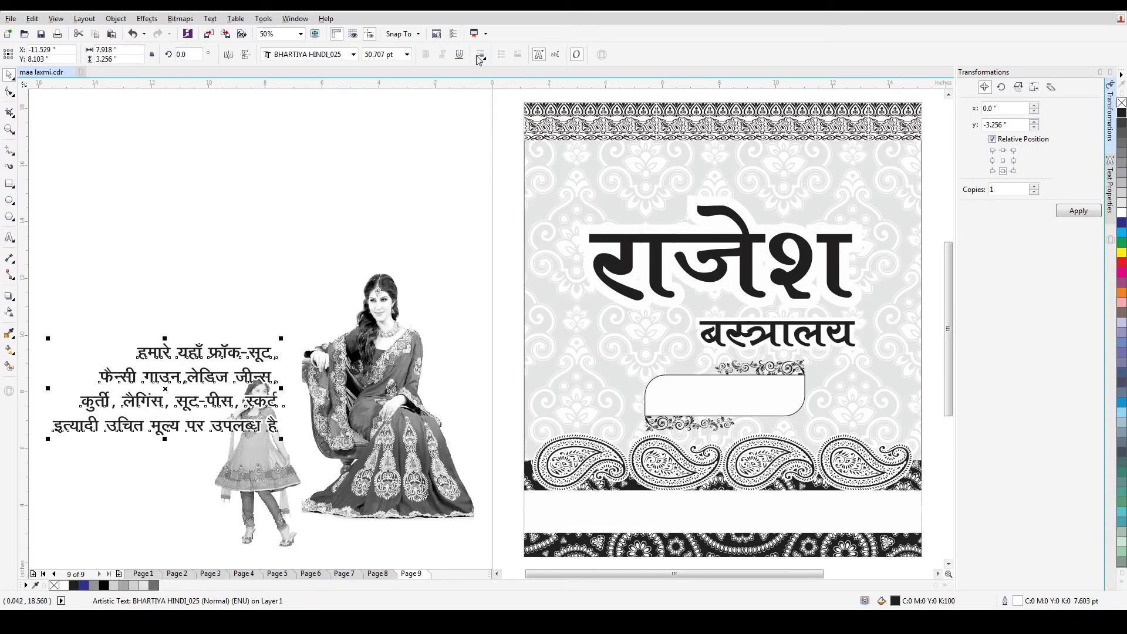
{"action": "left_click", "coordinate": [481, 54]}
{"action": "left_click", "coordinate": [497, 111]}
{"action": "left_click", "coordinate": [481, 54]}
{"action": "left_click", "coordinate": [491, 94]}
- Move the product text onto the ornamented box, in front of it, and scale it down to fit inside
{"action": "left_click_drag", "start_coordinate": [207, 374], "coordinate": [755, 398]}
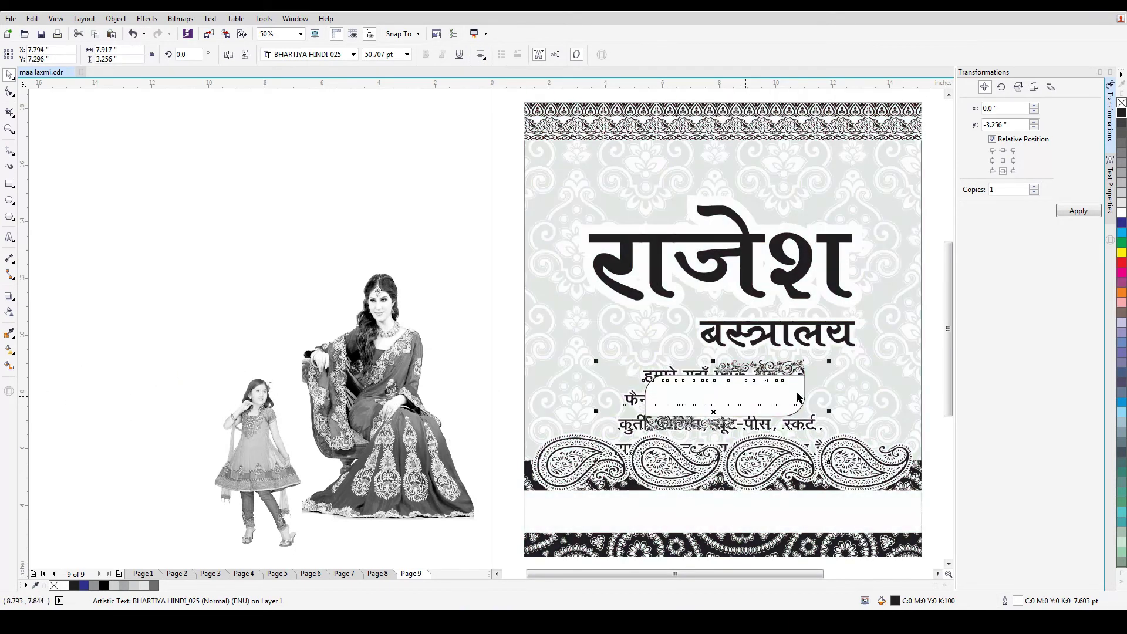
{"action": "key", "text": "z"}
{"action": "left_click_drag", "start_coordinate": [530, 484], "coordinate": [862, 335]}
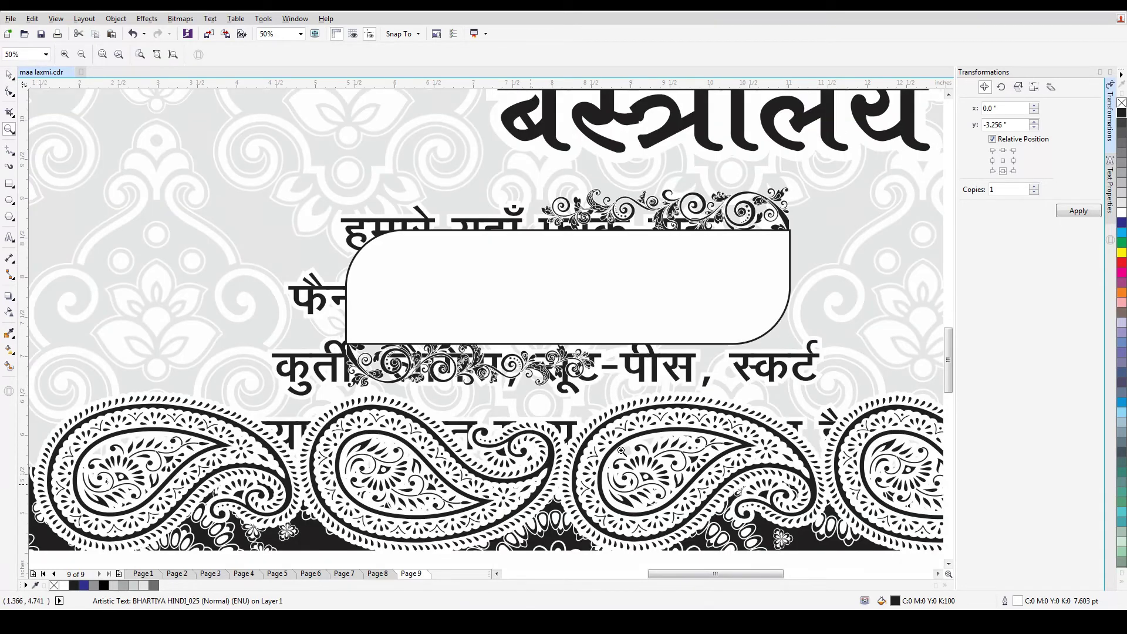
{"action": "key", "text": "space"}
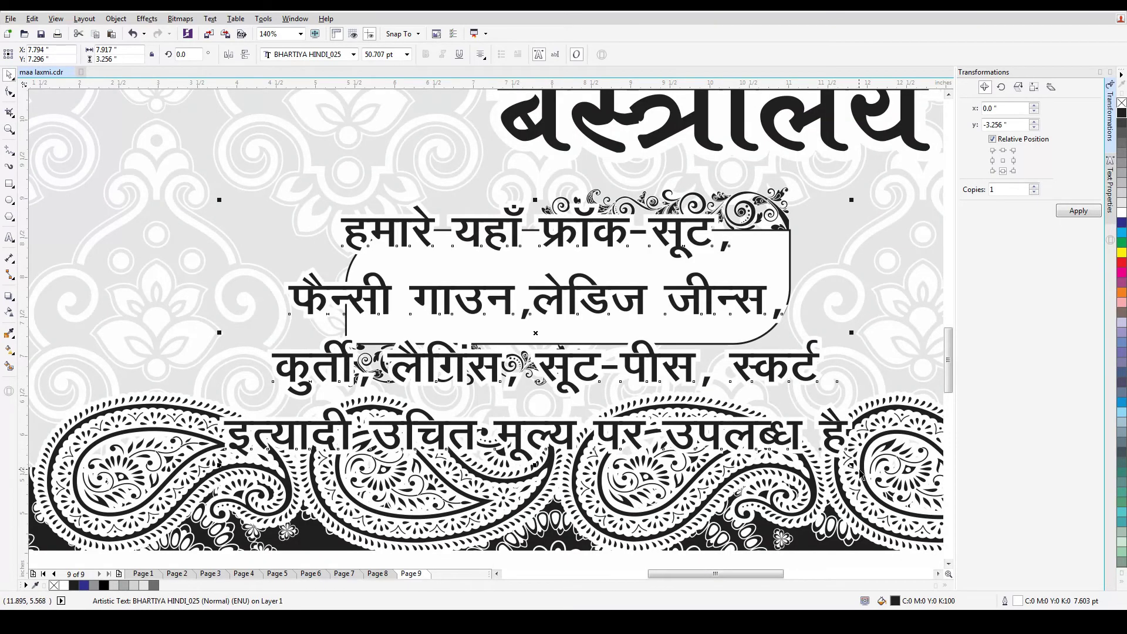
{"action": "left_click_drag", "start_coordinate": [856, 474], "coordinate": [639, 376]}
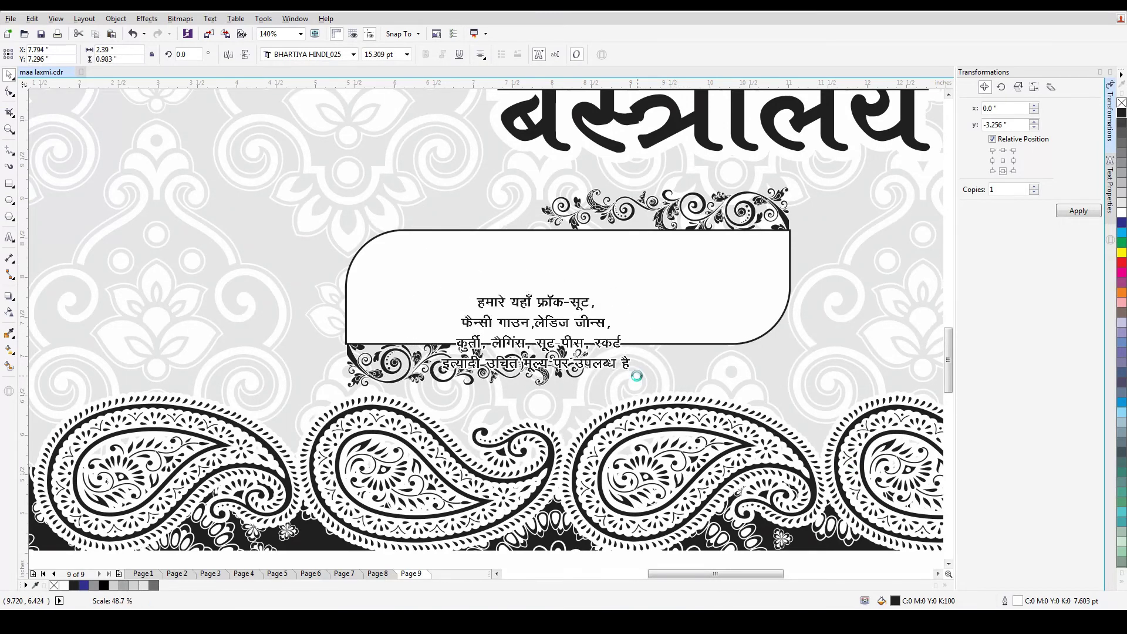
{"action": "left_click_drag", "start_coordinate": [564, 323], "coordinate": [521, 272]}
- Join the text's first two lines, keeping कुर्ती, लैगिंस, सूट-पीस, स्कर्ट as the second line and the closing phrase as the third
{"action": "key", "text": "F8"}
{"action": "left_click", "coordinate": [549, 251]}
{"action": "key", "text": "Delete"}
{"action": "left_click", "coordinate": [579, 274]}
{"action": "key", "text": "Delete"}
{"action": "left_click", "coordinate": [721, 266]}
{"action": "key", "text": "Return"}
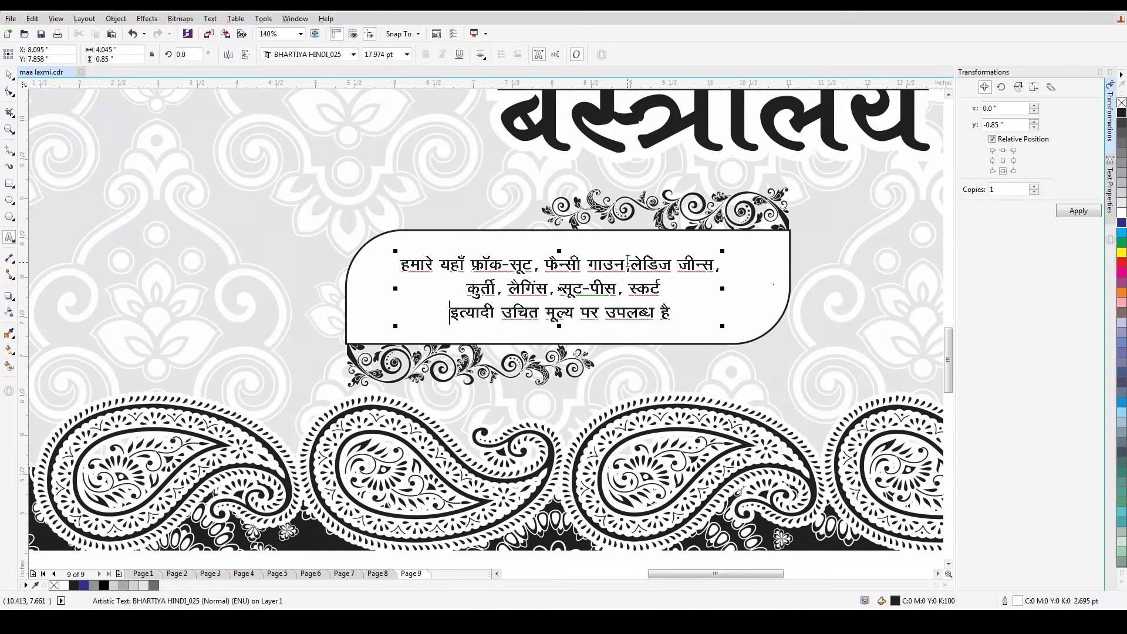
- Move लेडिज जीन्स, from the first line to the start of the second line
{"action": "left_click", "coordinate": [628, 262]}
{"action": "key", "text": "Return"}
{"action": "left_click", "coordinate": [604, 287]}
{"action": "key", "text": "Delete"}
{"action": "key", "text": "ctrl+space"}
- Enlarge the product text to about 24.9 pt and centre it horizontally in the ornamented box
{"action": "left_click_drag", "start_coordinate": [710, 324], "coordinate": [762, 351]}
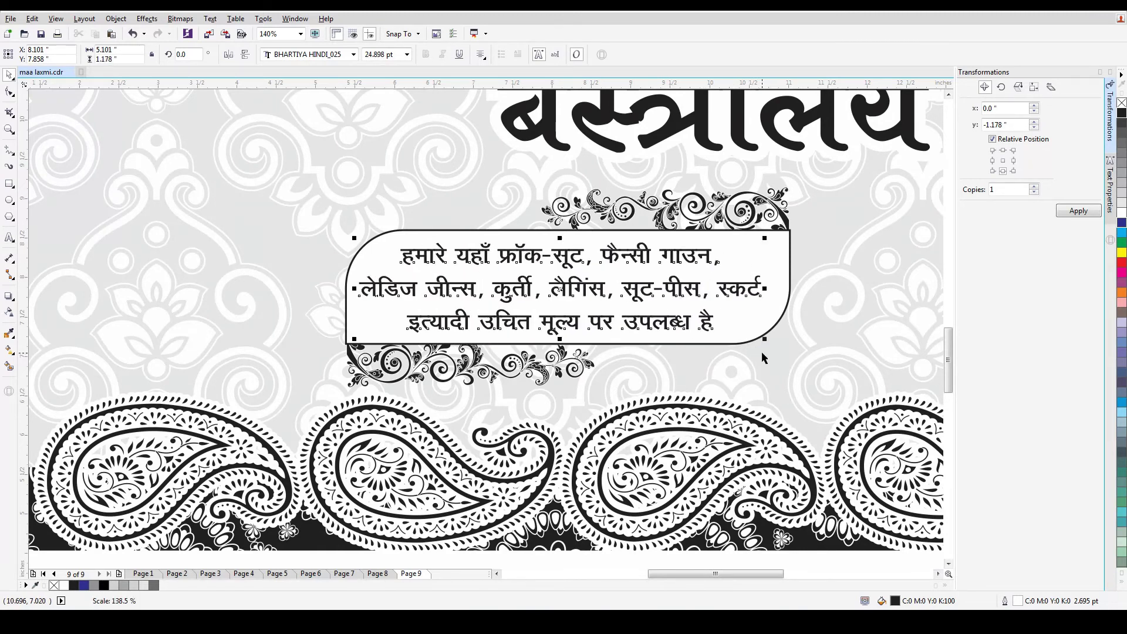
{"action": "left_click", "coordinate": [740, 339], "text": "shift"}
{"action": "key", "text": "c"}
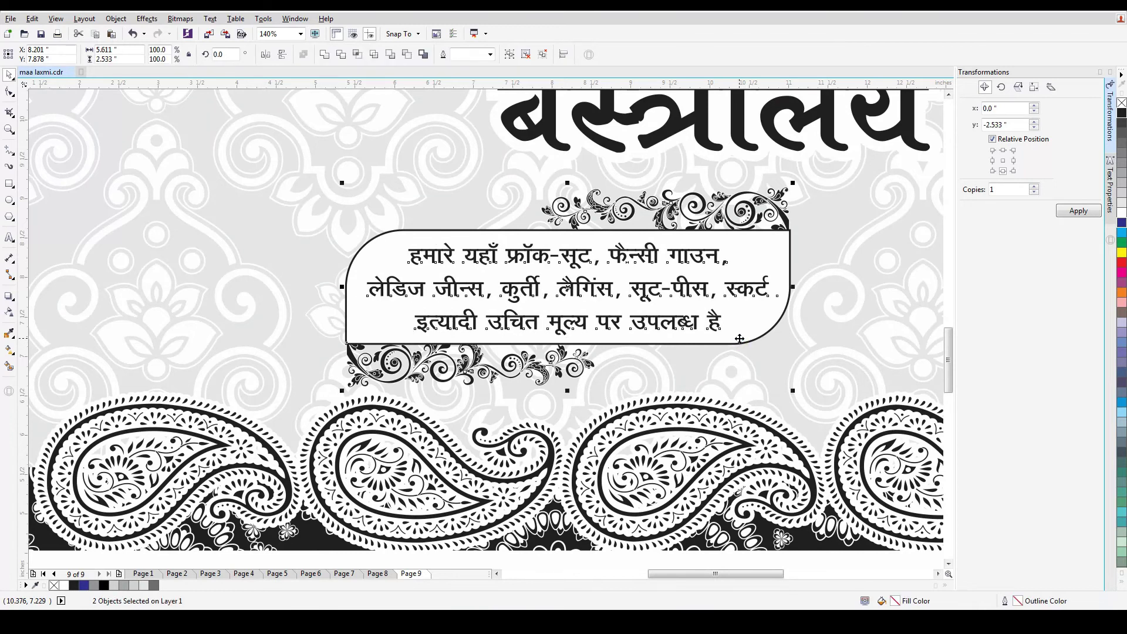
{"action": "key", "text": "F4"}
{"action": "left_click", "coordinate": [898, 387]}
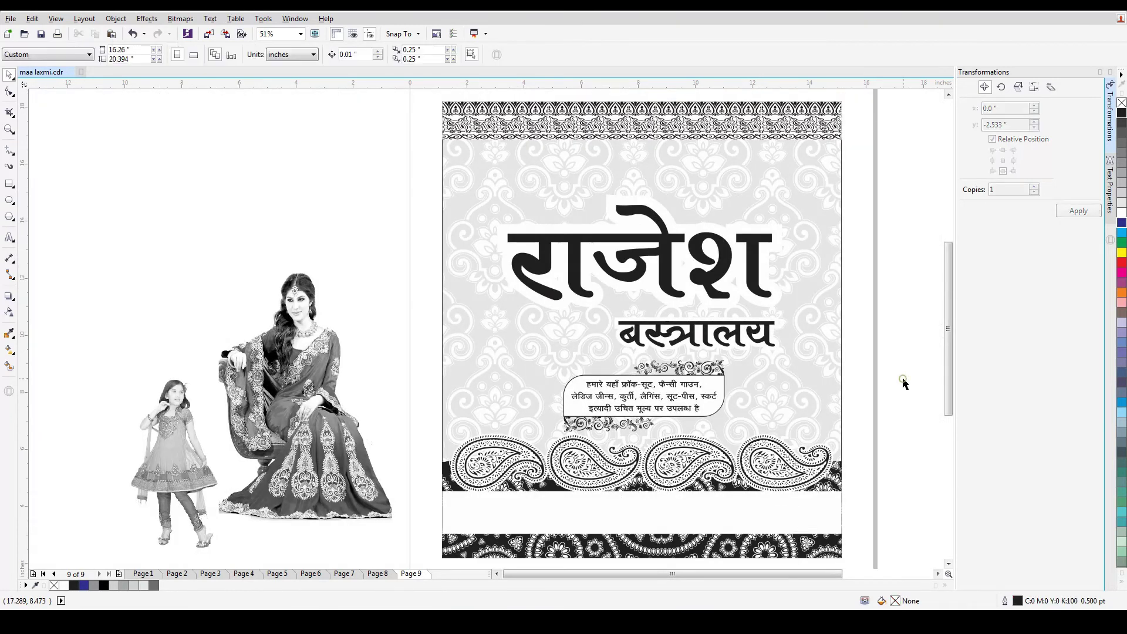
- Move the seated woman onto the layout's lower-left area, behind the paisley band, and raise the main title word towards the top border
{"action": "left_click", "coordinate": [291, 361]}
{"action": "left_click_drag", "start_coordinate": [297, 380], "coordinate": [520, 382]}
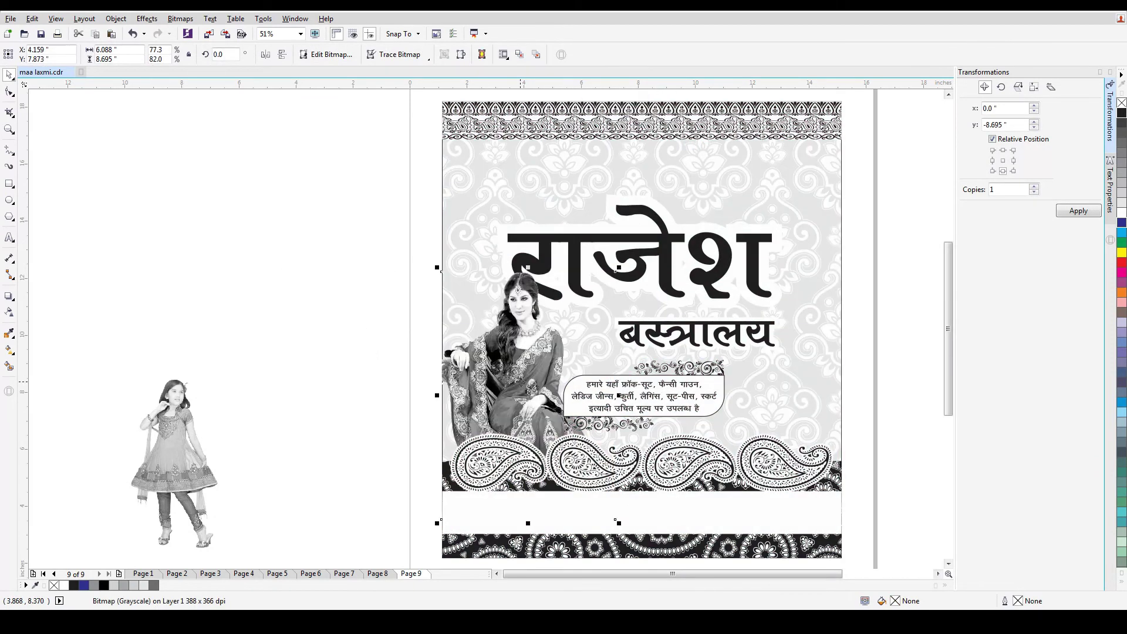
{"action": "left_click", "coordinate": [583, 253]}
{"action": "left_click_drag", "start_coordinate": [581, 249], "coordinate": [585, 200]}
- Reduce the main title word's white outline to a width of 16 pt
{"action": "key", "text": "z"}
{"action": "left_click_drag", "start_coordinate": [893, 119], "coordinate": [536, 324]}
{"action": "key", "text": "space"}
{"action": "key", "text": "F12"}
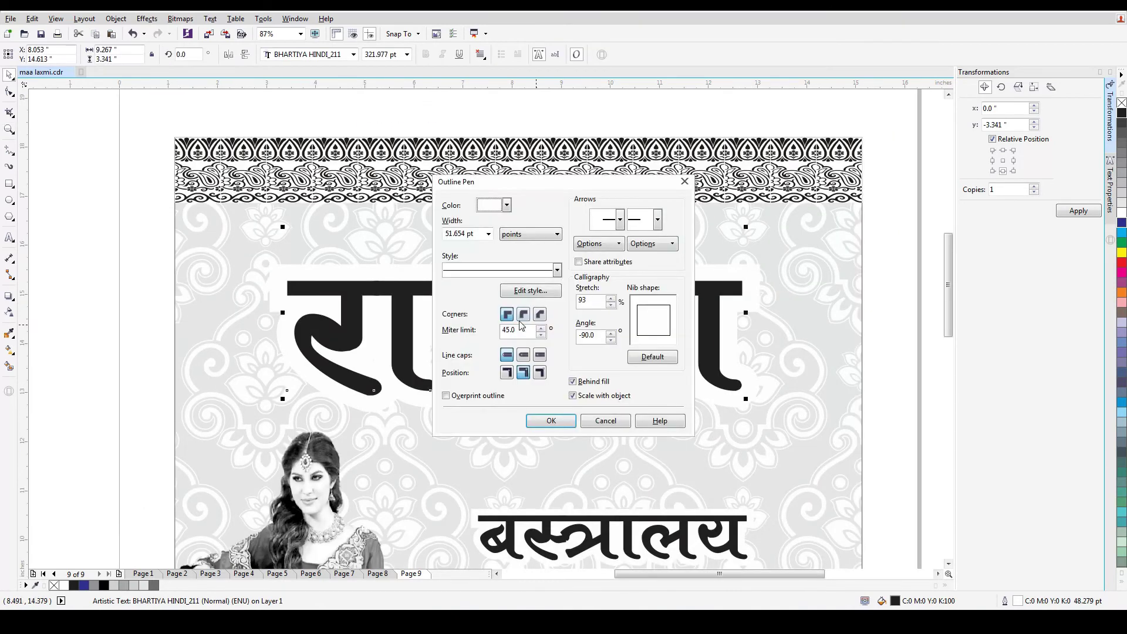
{"action": "left_click", "coordinate": [489, 234]}
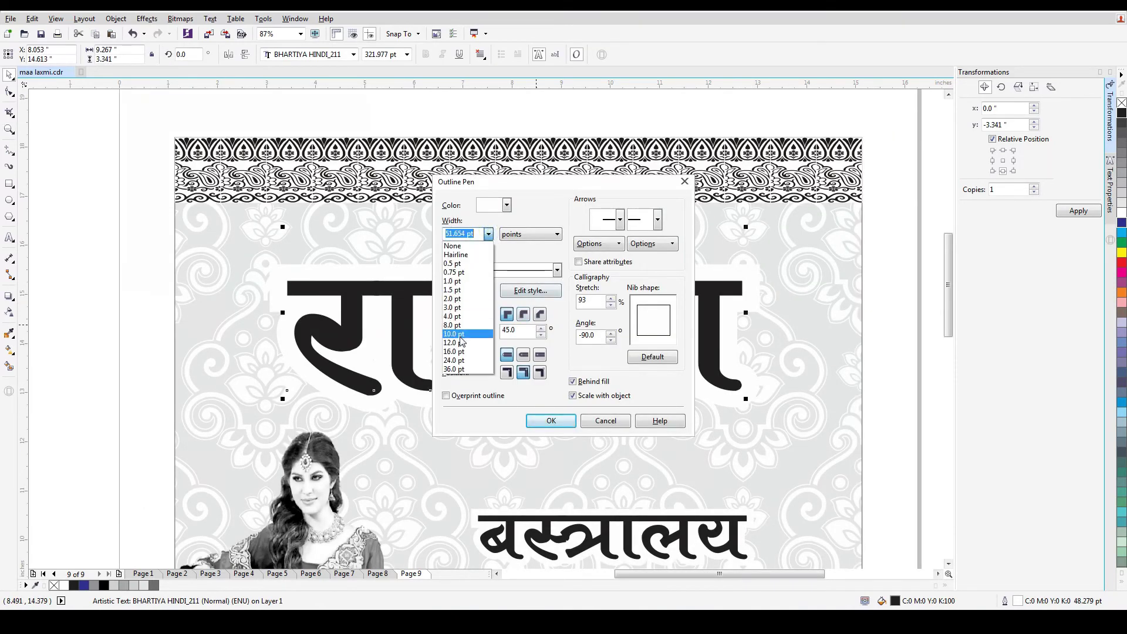
{"action": "left_click", "coordinate": [455, 351]}
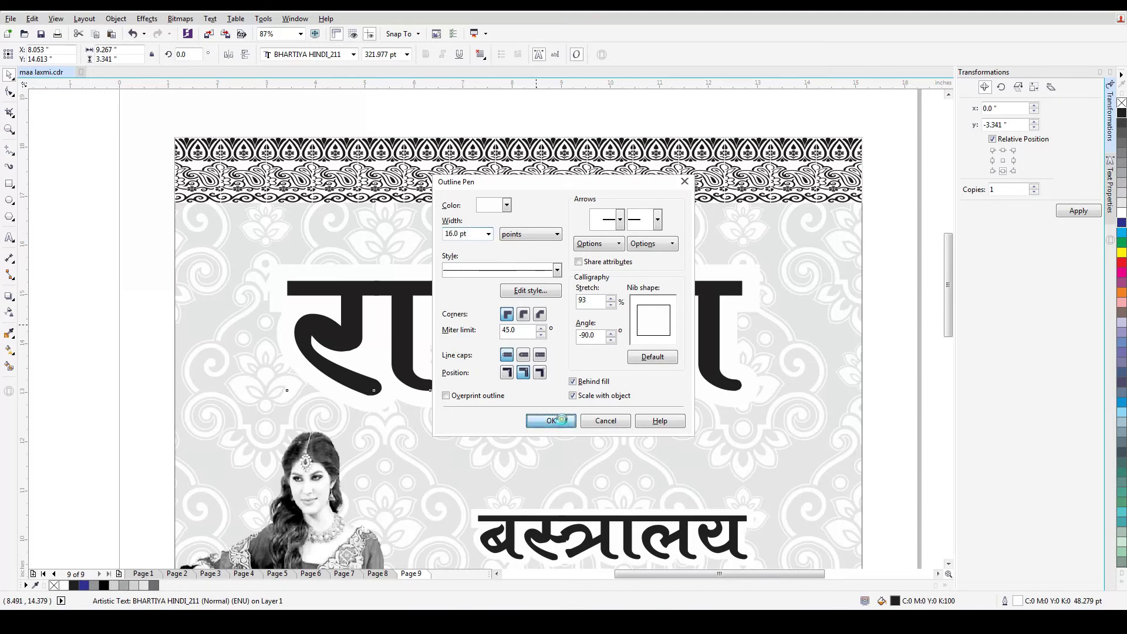
{"action": "left_click", "coordinate": [561, 421]}
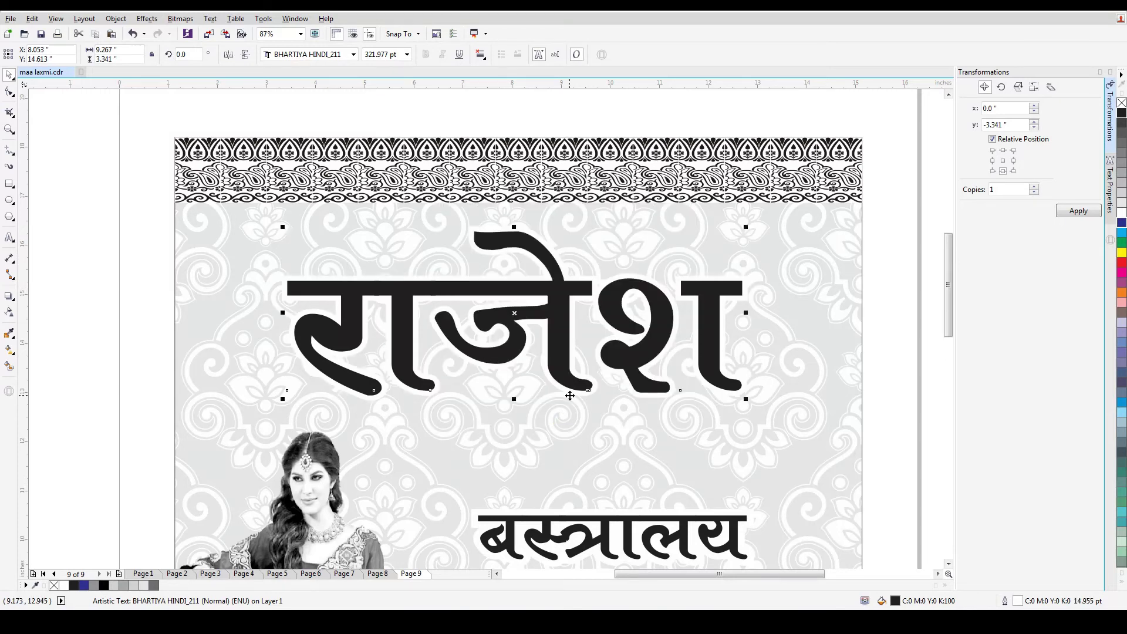
- Set the main title word's outline width to 24 pt
{"action": "left_click", "coordinate": [569, 378]}
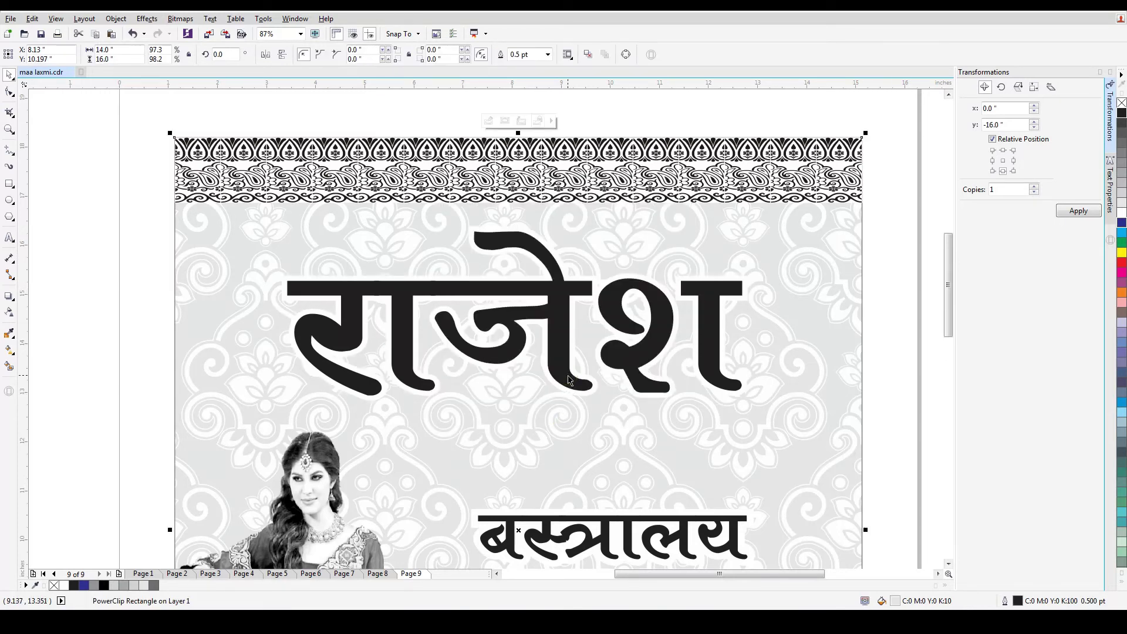
{"action": "left_click", "coordinate": [735, 312]}
{"action": "left_click_drag", "start_coordinate": [710, 300], "coordinate": [689, 331]}
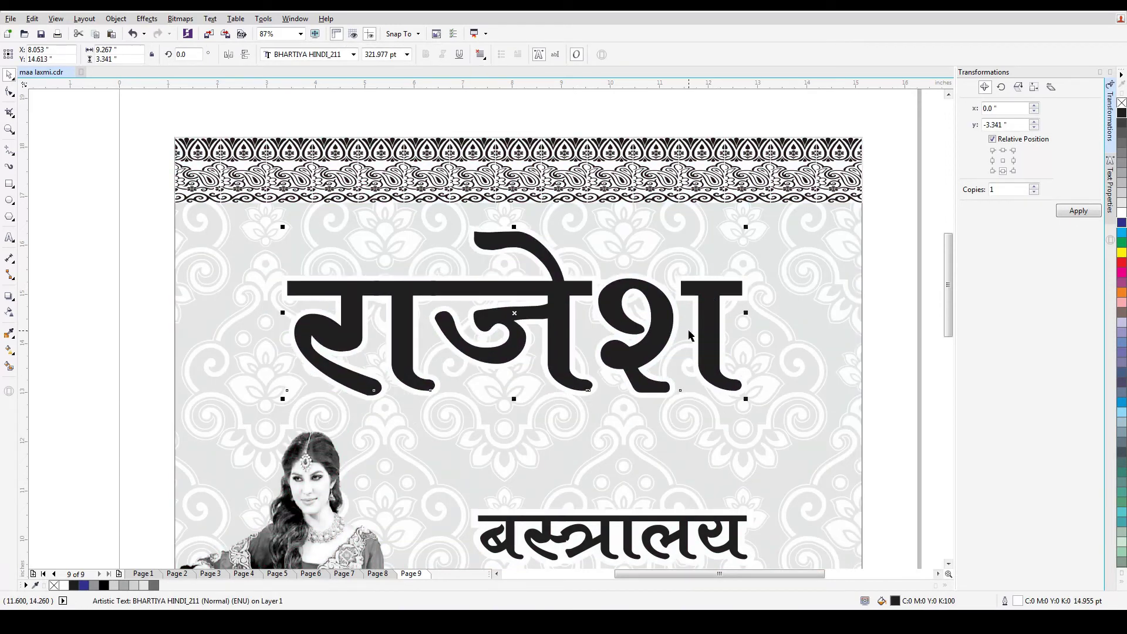
{"action": "key", "text": "F12"}
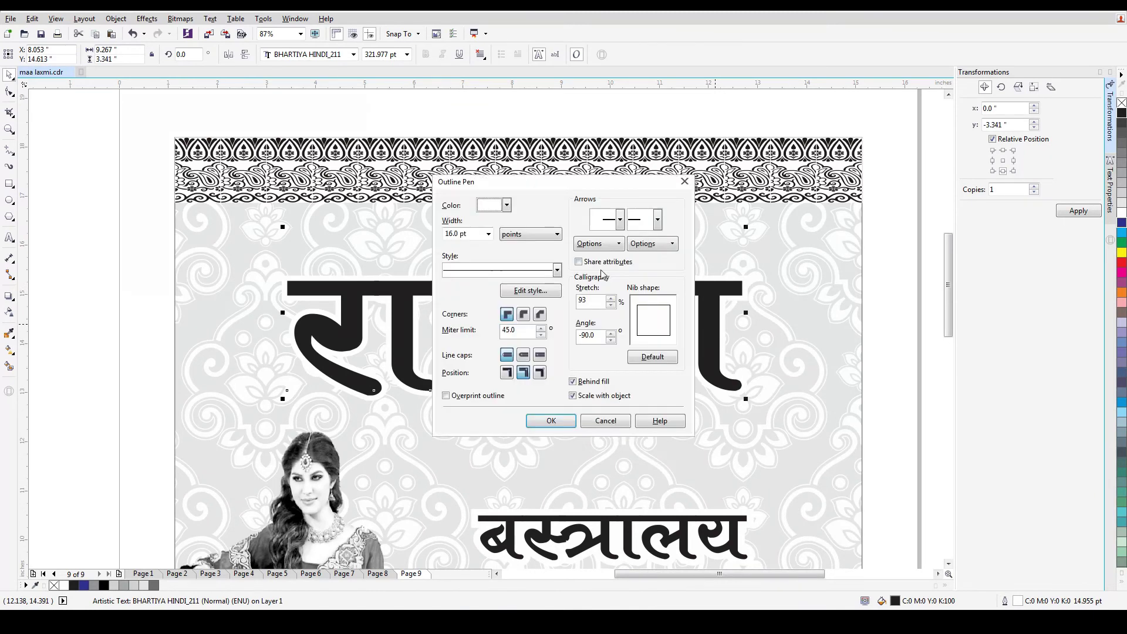
{"action": "left_click", "coordinate": [487, 238]}
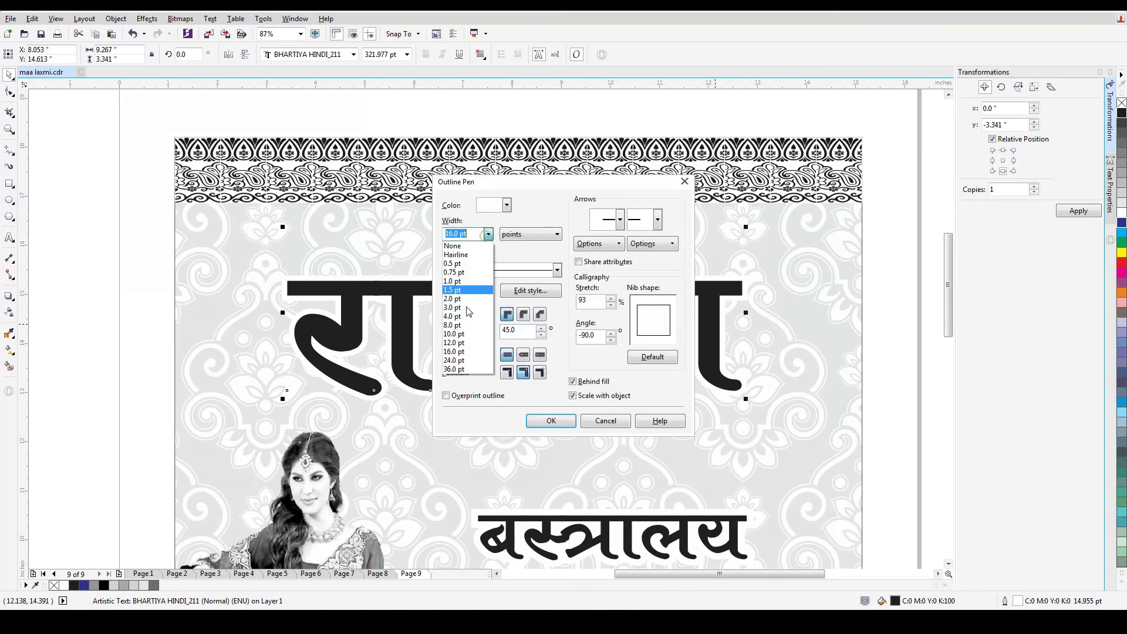
{"action": "left_click", "coordinate": [467, 358]}
{"action": "left_click", "coordinate": [546, 421]}
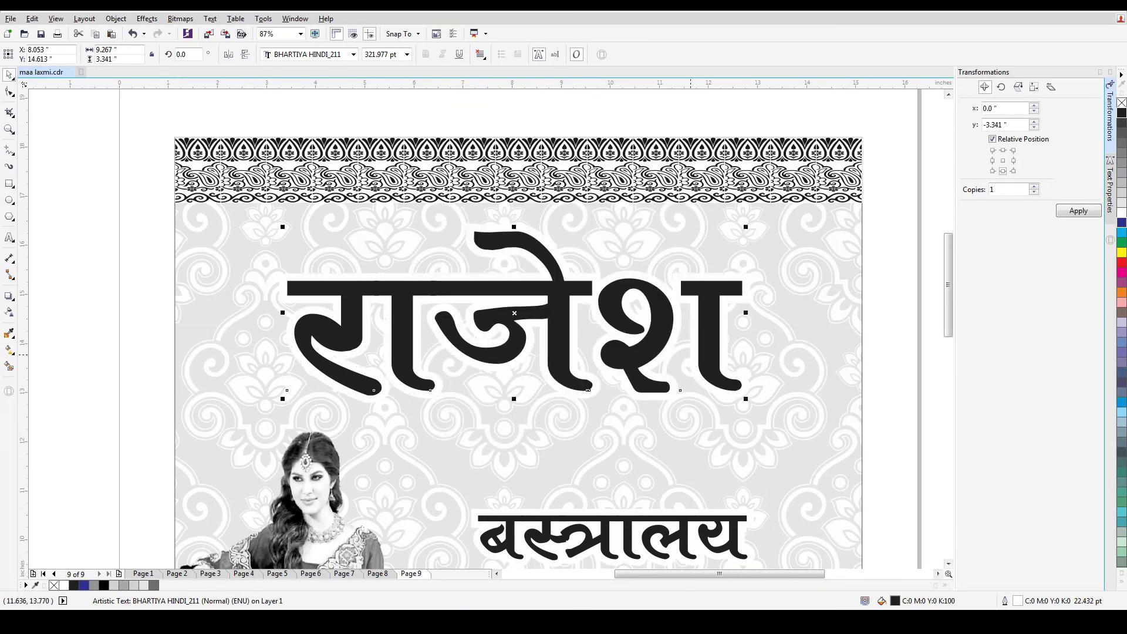
- Recolour the main title word's outline to 10% black and set its width to 36 pt
{"action": "right_click", "coordinate": [1122, 206]}
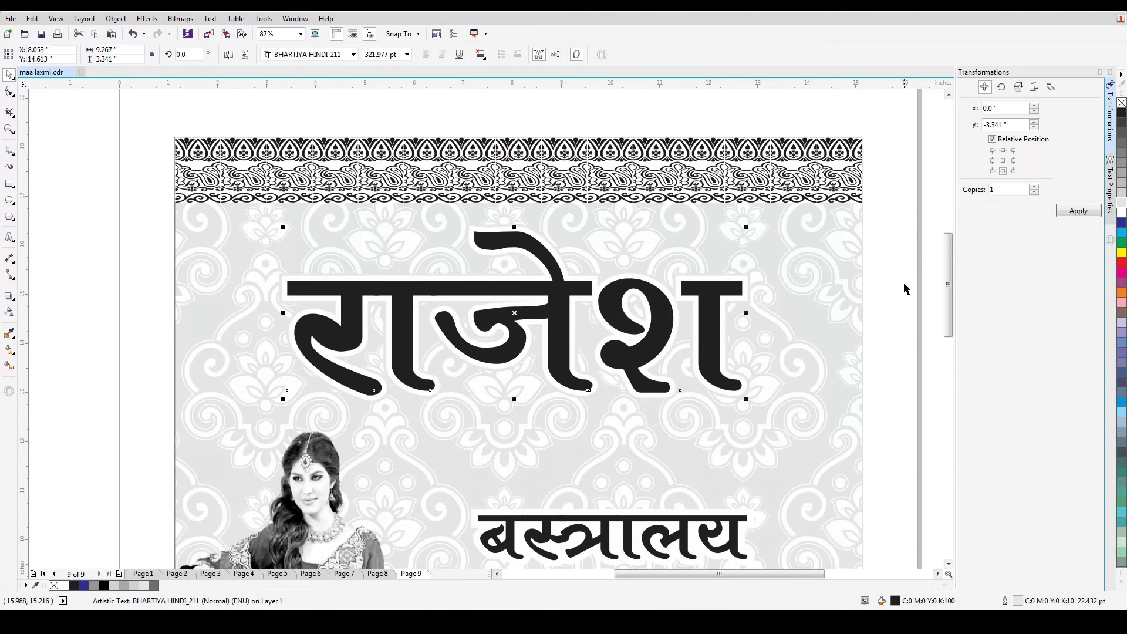
{"action": "key", "text": "F12"}
{"action": "left_click", "coordinate": [488, 234]}
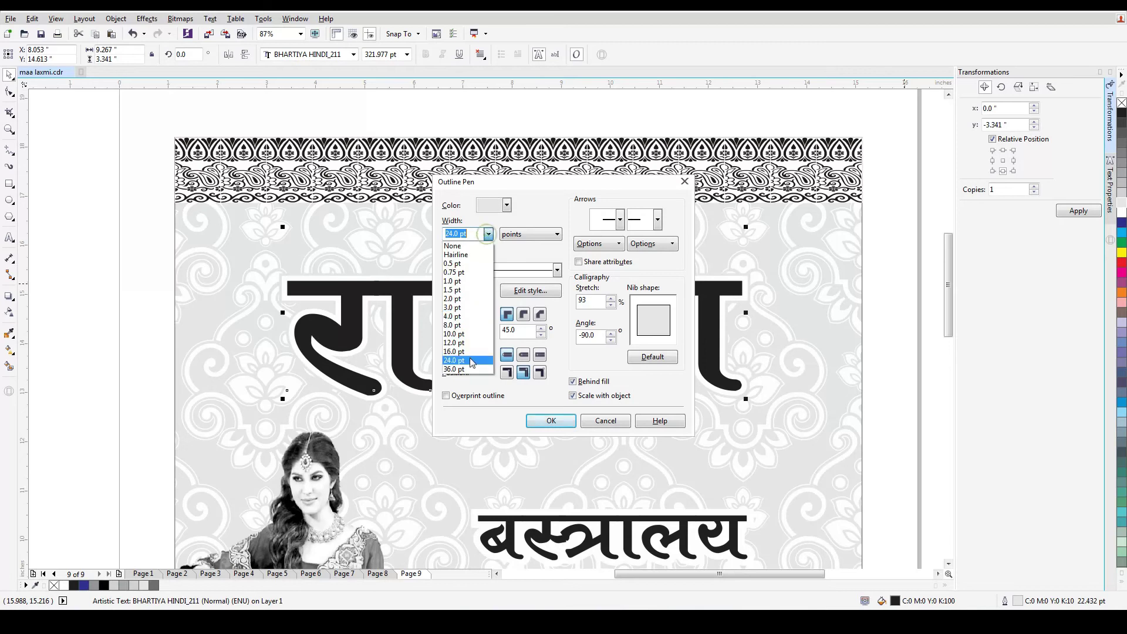
{"action": "left_click", "coordinate": [464, 372]}
{"action": "left_click", "coordinate": [551, 420]}
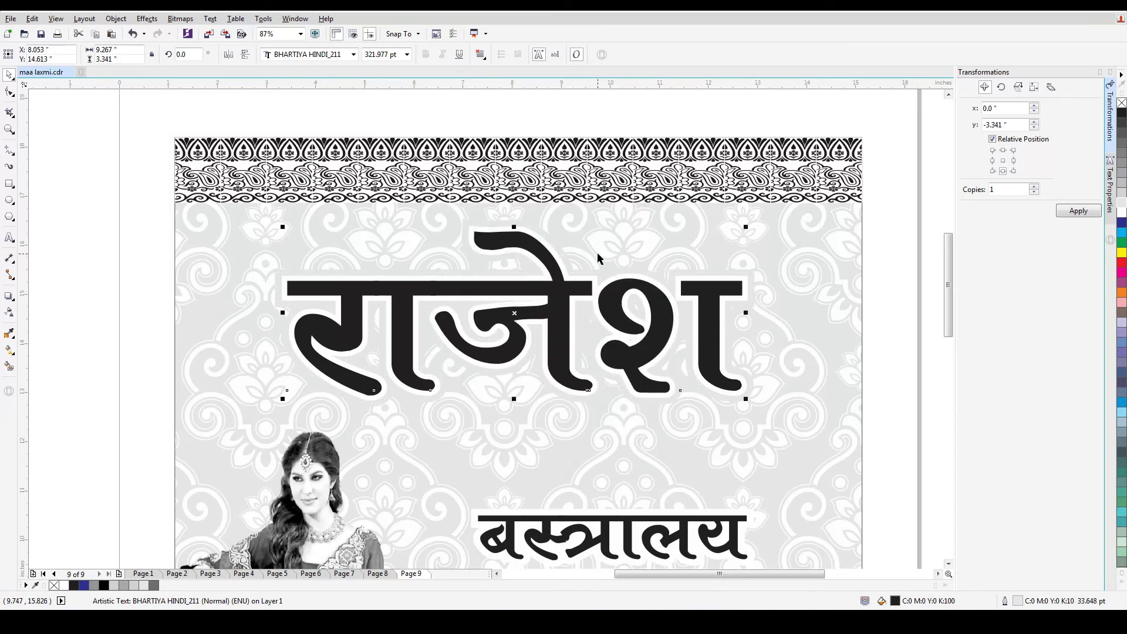
- Move the subtitle बस्त्रालय straight up so it sits directly below the main title word
{"action": "left_click", "coordinate": [888, 324]}
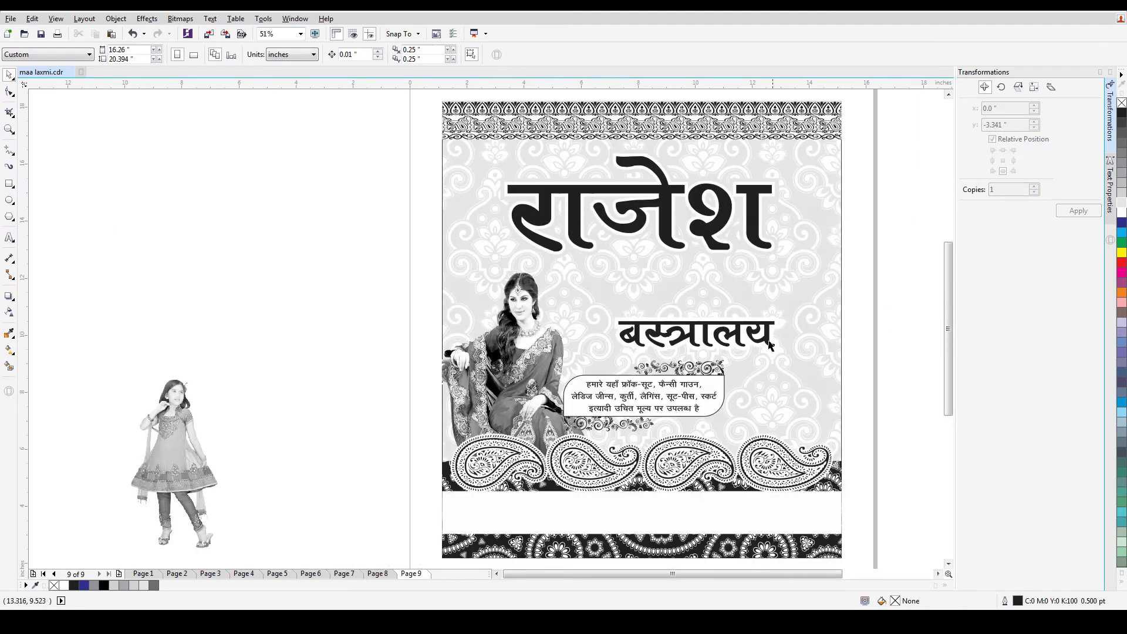
{"action": "left_click_drag", "start_coordinate": [757, 328], "coordinate": [756, 270]}
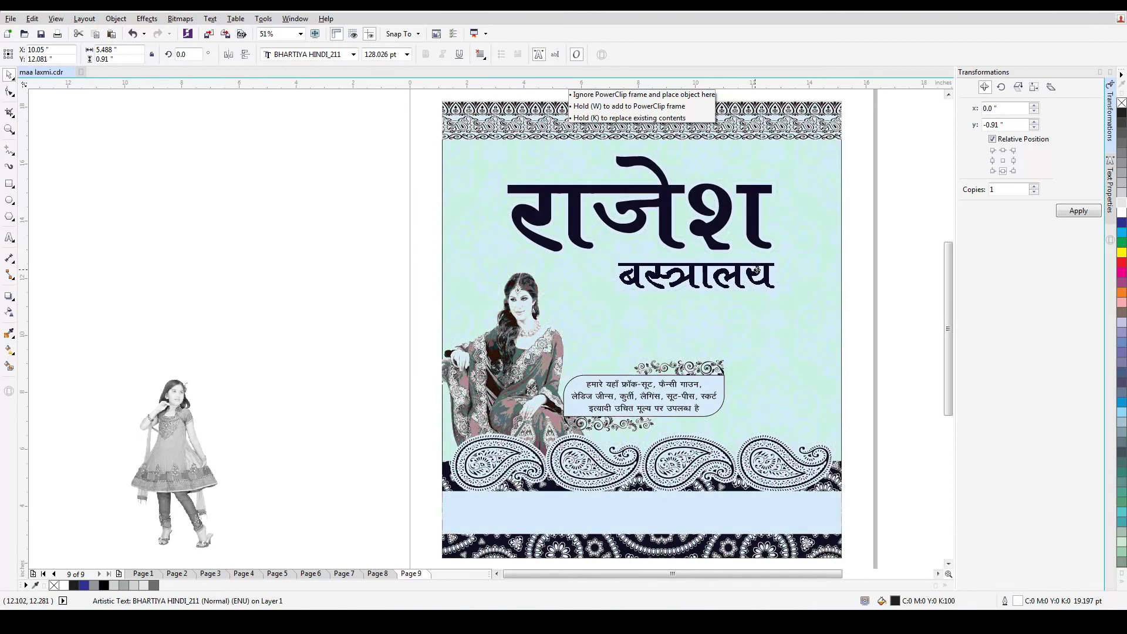
{"action": "left_click", "coordinate": [888, 328]}
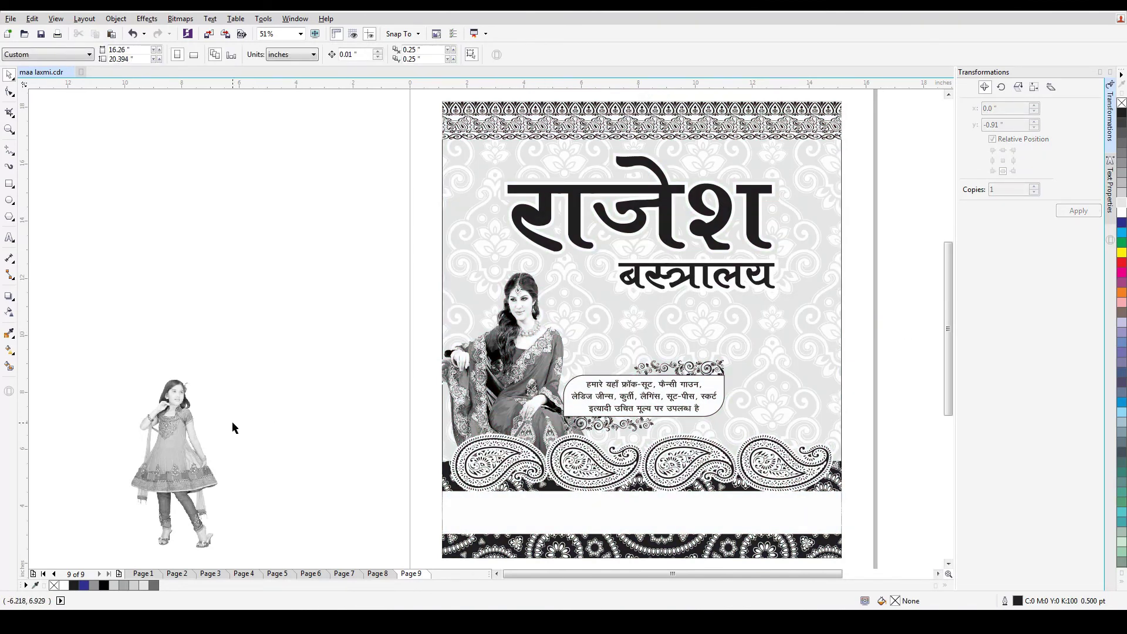
- Place the girl model at the layout's right side, behind the paisley band, and shift the ornamented text box between the two models
{"action": "left_click", "coordinate": [169, 434]}
{"action": "left_click_drag", "start_coordinate": [771, 386], "coordinate": [791, 374]}
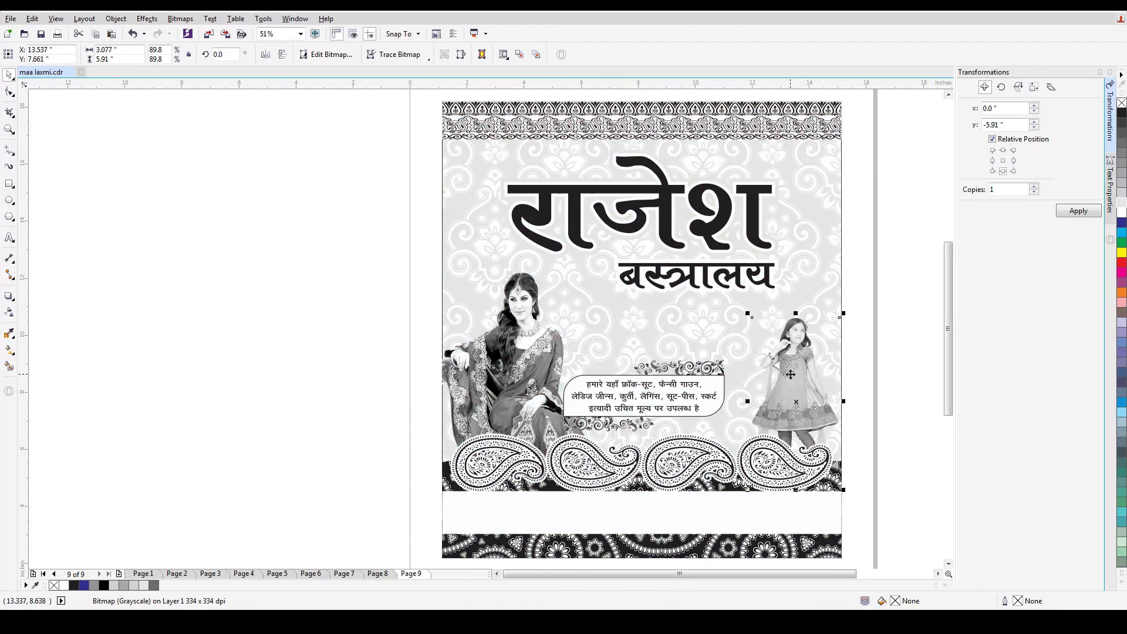
{"action": "left_click_drag", "start_coordinate": [883, 337], "coordinate": [528, 446]}
{"action": "left_click_drag", "start_coordinate": [638, 402], "coordinate": [746, 364]}
- Enlarge the ornamented box with its product text to about 6.2 by 2.8 inches and adjust its position between the two models
{"action": "left_click", "coordinate": [754, 342]}
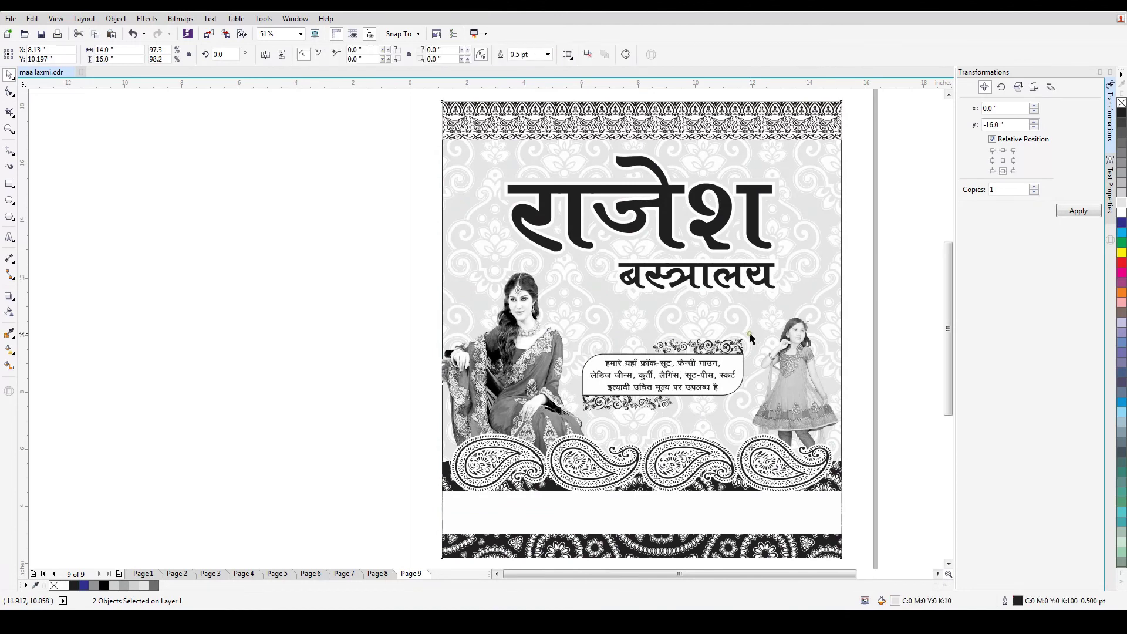
{"action": "left_click_drag", "start_coordinate": [890, 311], "coordinate": [575, 420]}
{"action": "left_click_drag", "start_coordinate": [751, 334], "coordinate": [755, 333]}
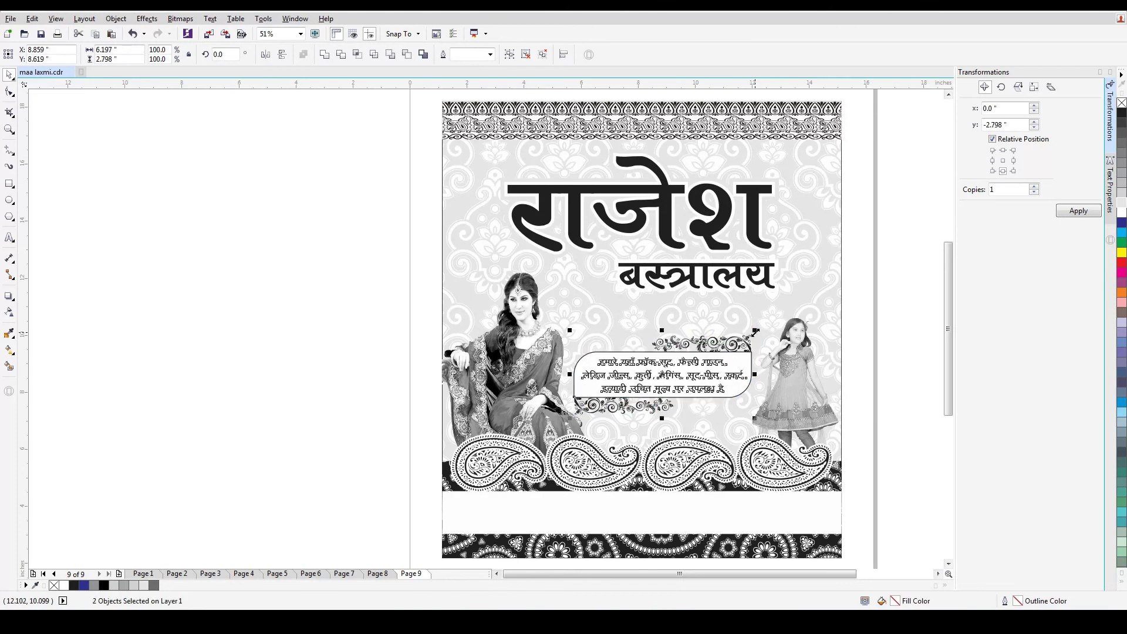
{"action": "left_click_drag", "start_coordinate": [701, 381], "coordinate": [702, 375]}
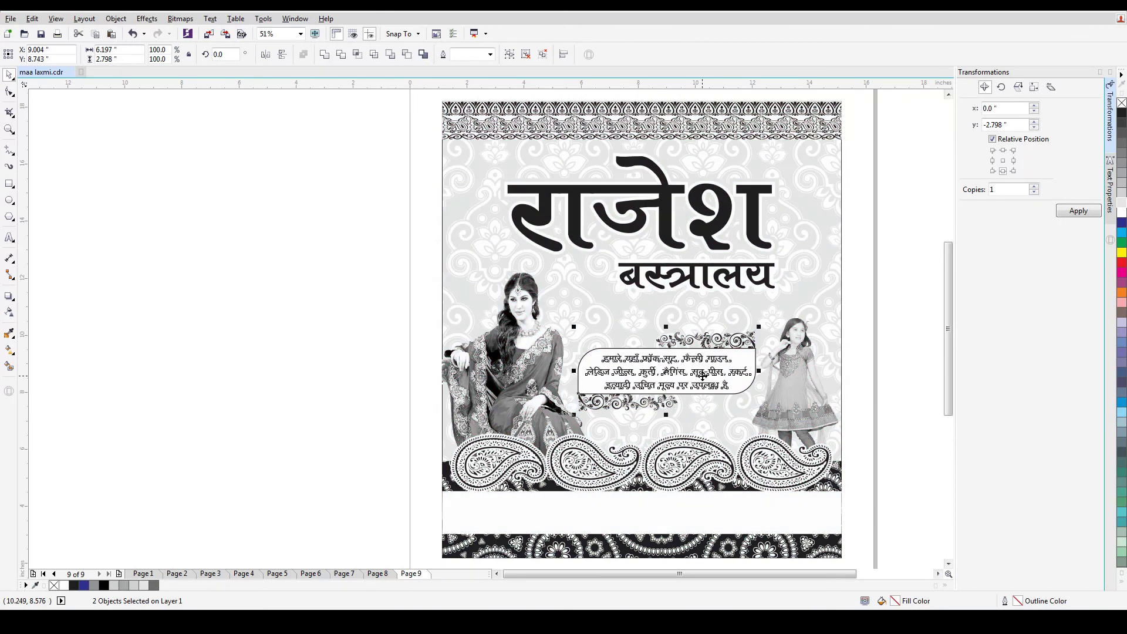
- Collapse the transformation settings to clear the drawing area and save the document
{"action": "left_click", "coordinate": [477, 385]}
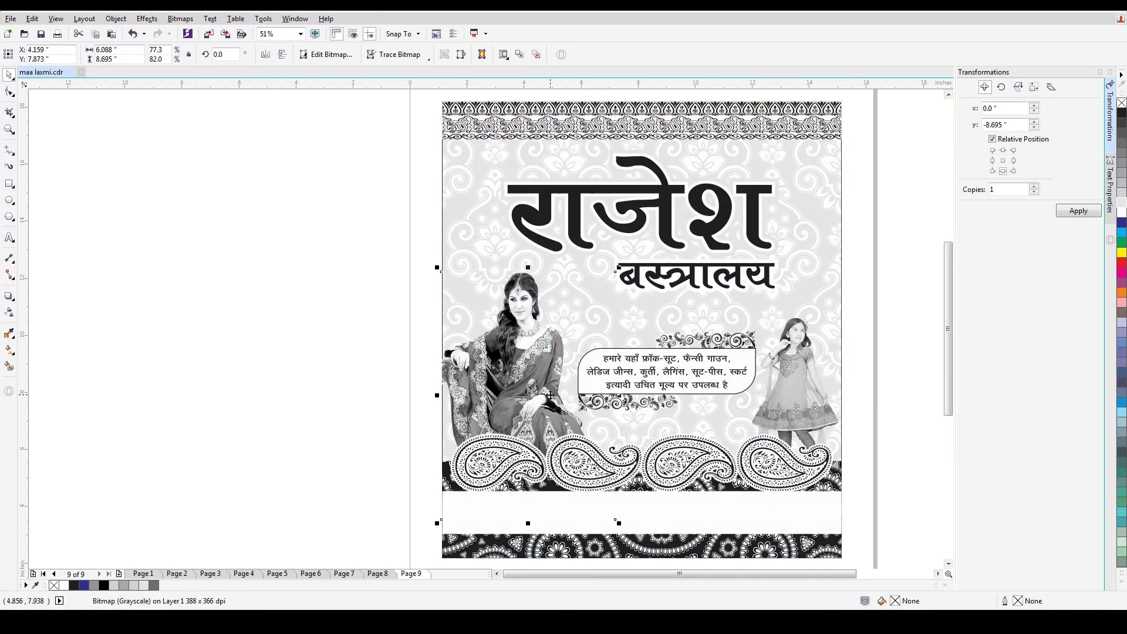
{"action": "left_click", "coordinate": [880, 452]}
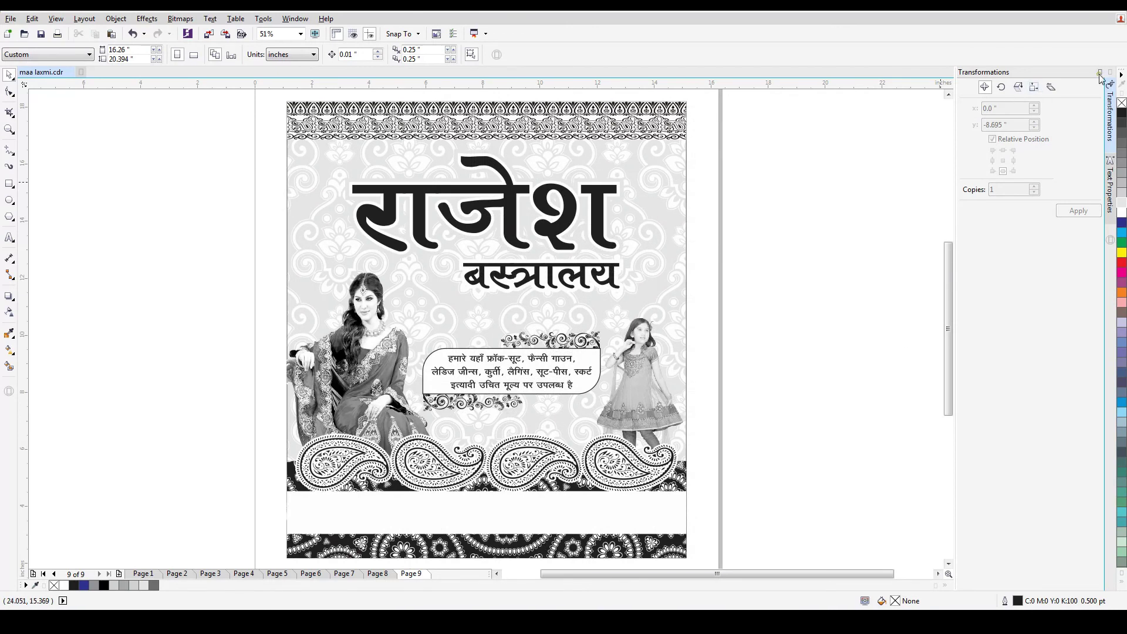
{"action": "left_click", "coordinate": [1100, 73]}
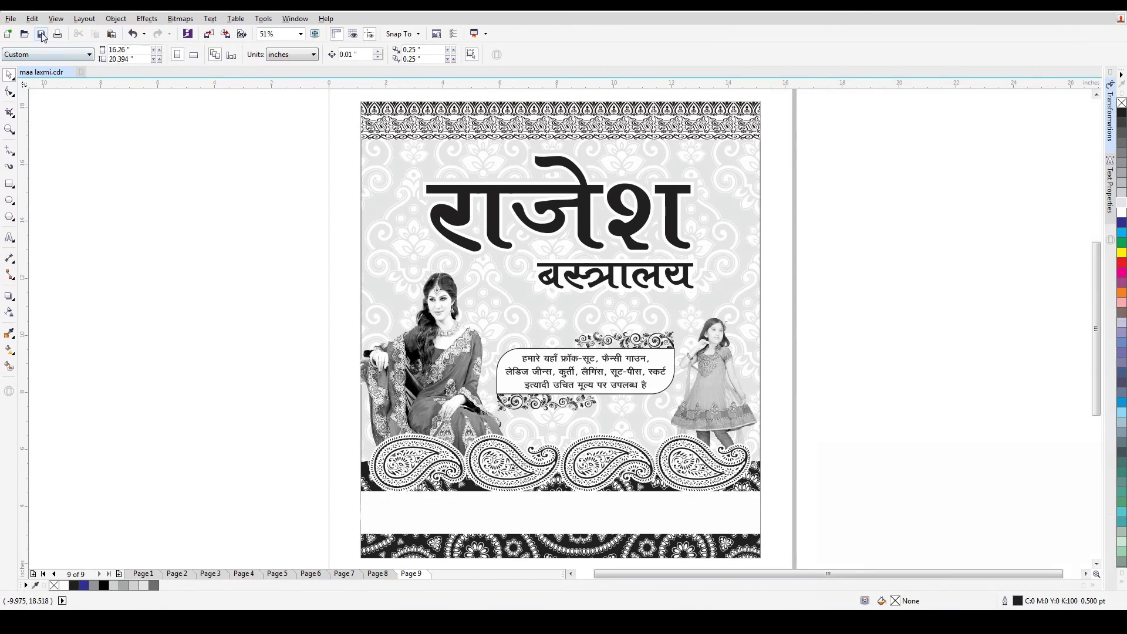
{"action": "left_click", "coordinate": [41, 36]}
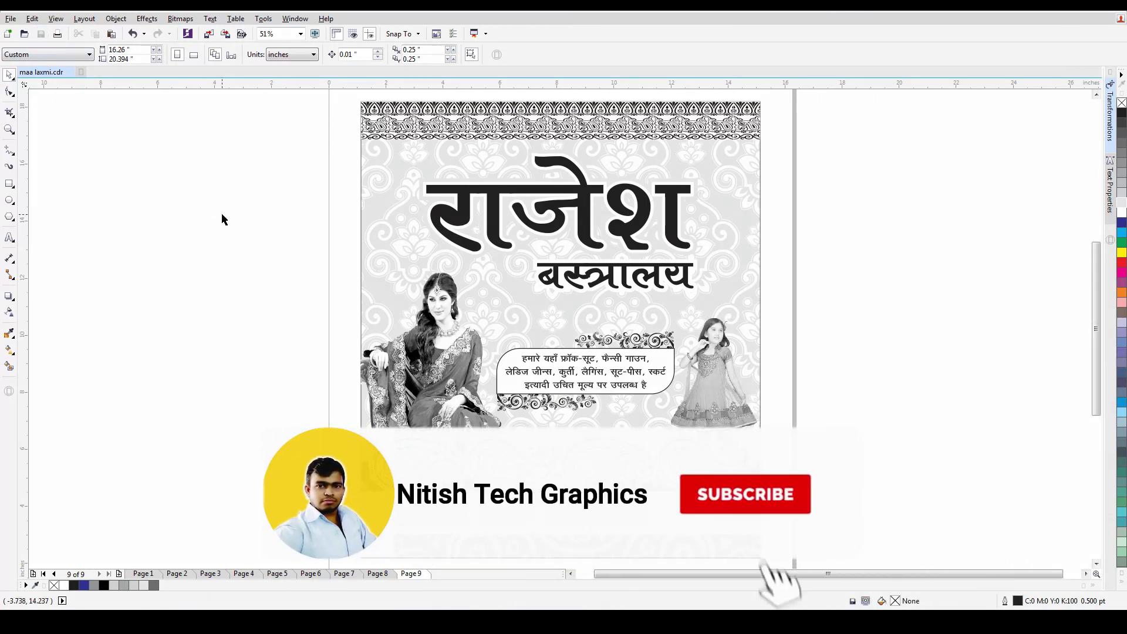